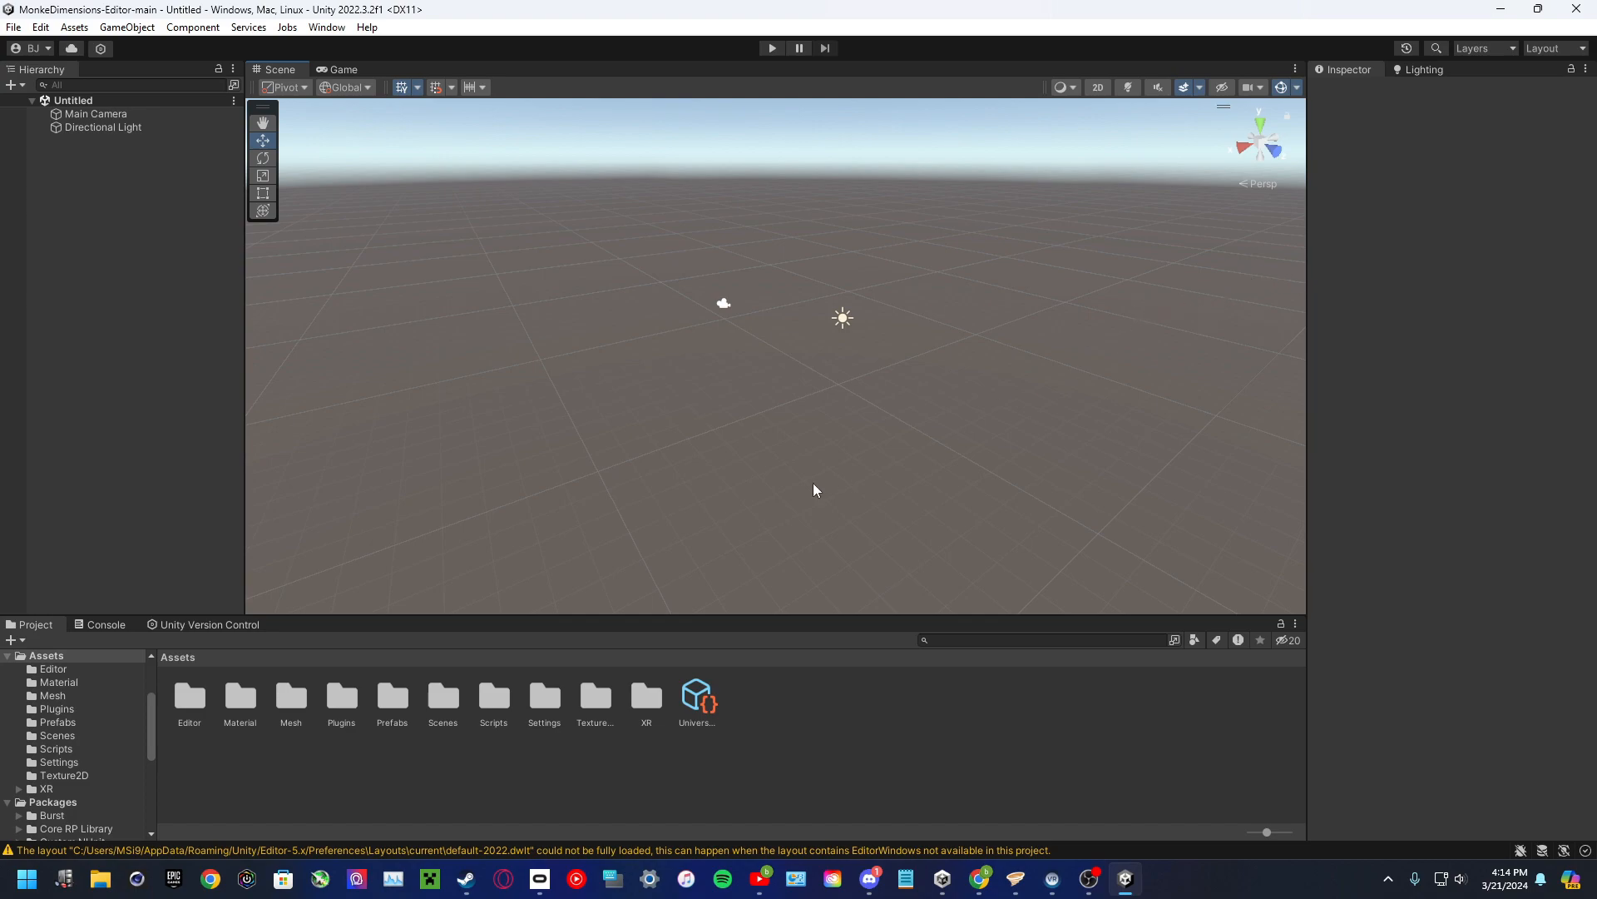
- Open the MonkeDimensions scene from the project's Scenes folder
double_click(443, 699)
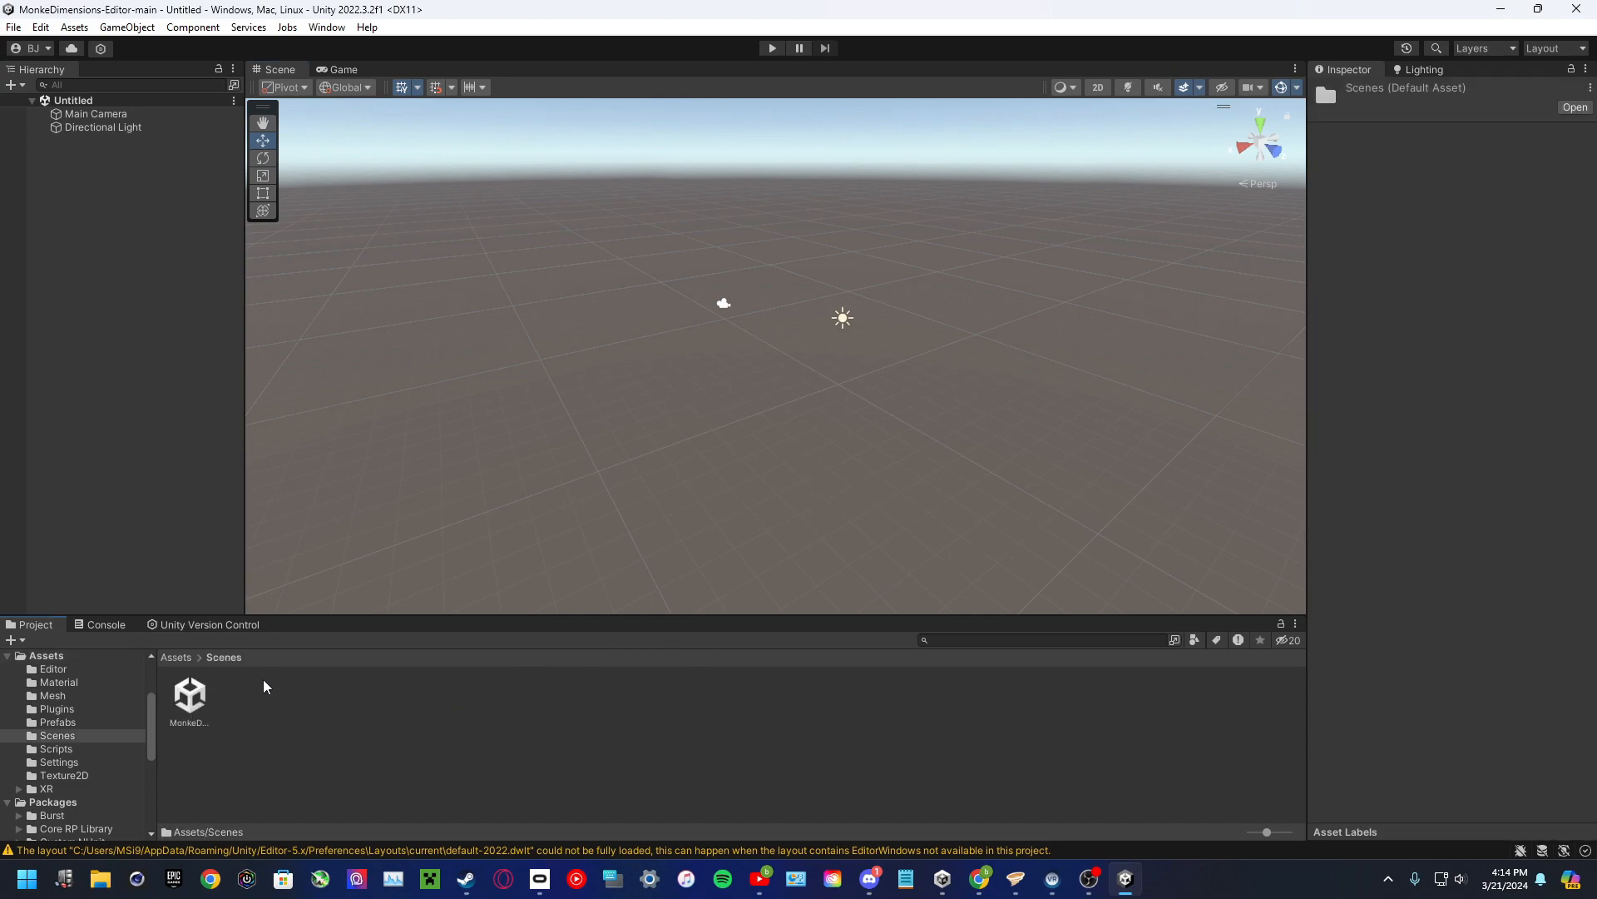
double_click(206, 691)
- Examine the sample scene's coloured cubes, monke spawn points, rock, floor and sky by selecting them and moving around
right_drag(695, 452, 779, 391)
key(w)
click(857, 443)
click(976, 428)
click(871, 439)
click(698, 463)
key(w)
click(682, 371)
click(789, 362)
click(928, 411)
click(757, 352)
right_drag(653, 426, 532, 483)
right_drag(703, 417, 791, 406)
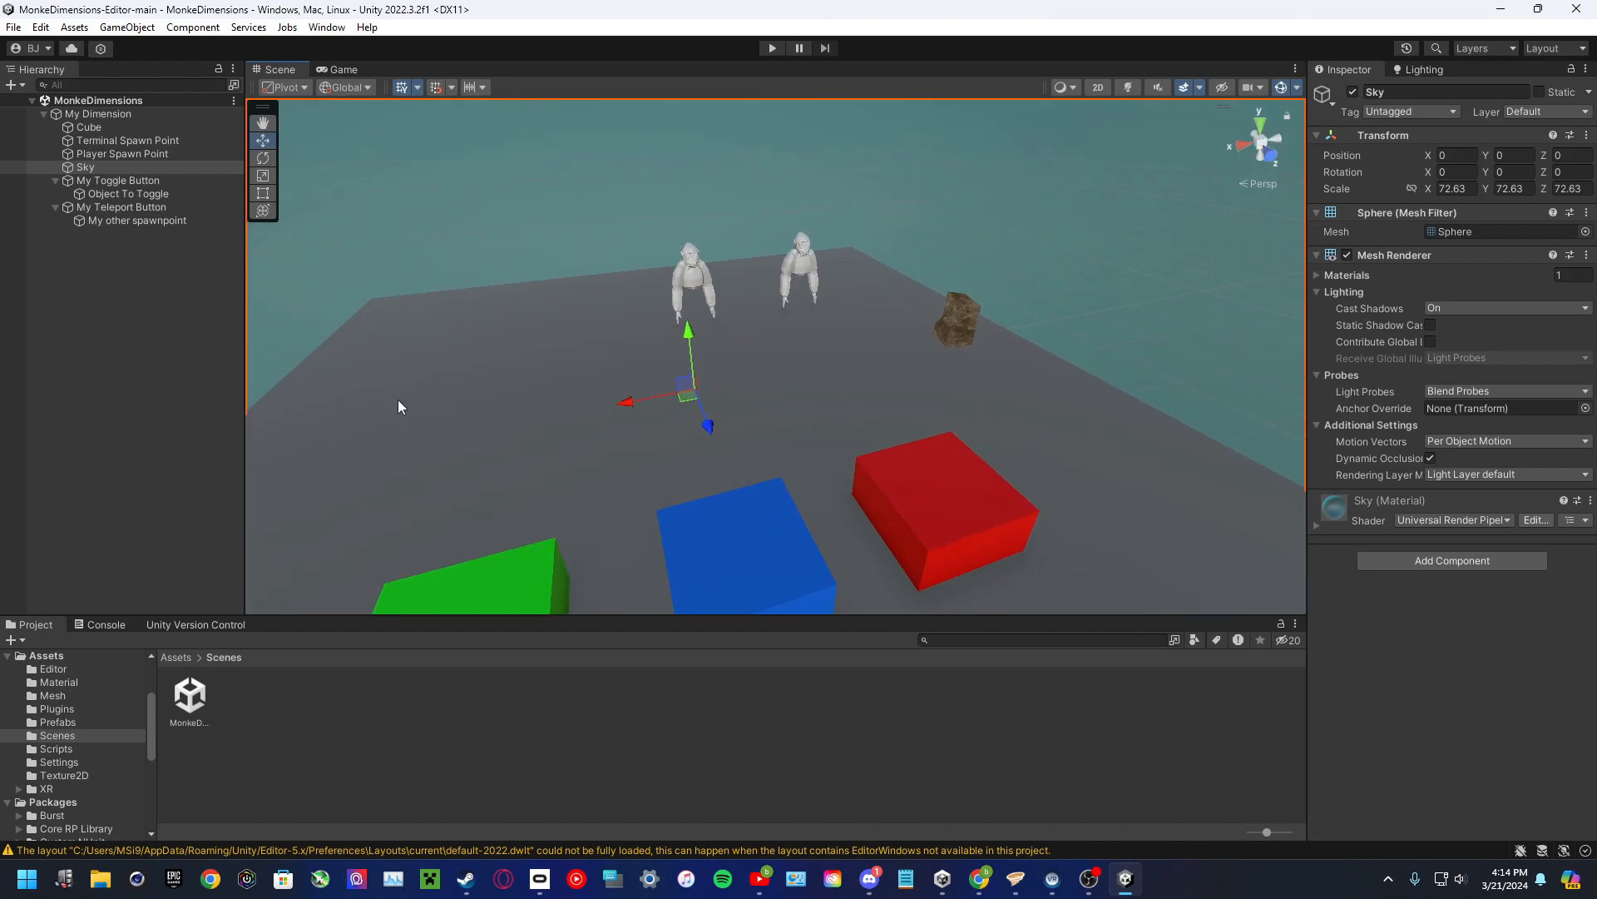
click(442, 407)
- Delete the green, blue and red cubes, removing My Toggle Button and My Teleport Button with their children
right_drag(839, 348, 688, 415)
click(861, 418)
shift+click(608, 389)
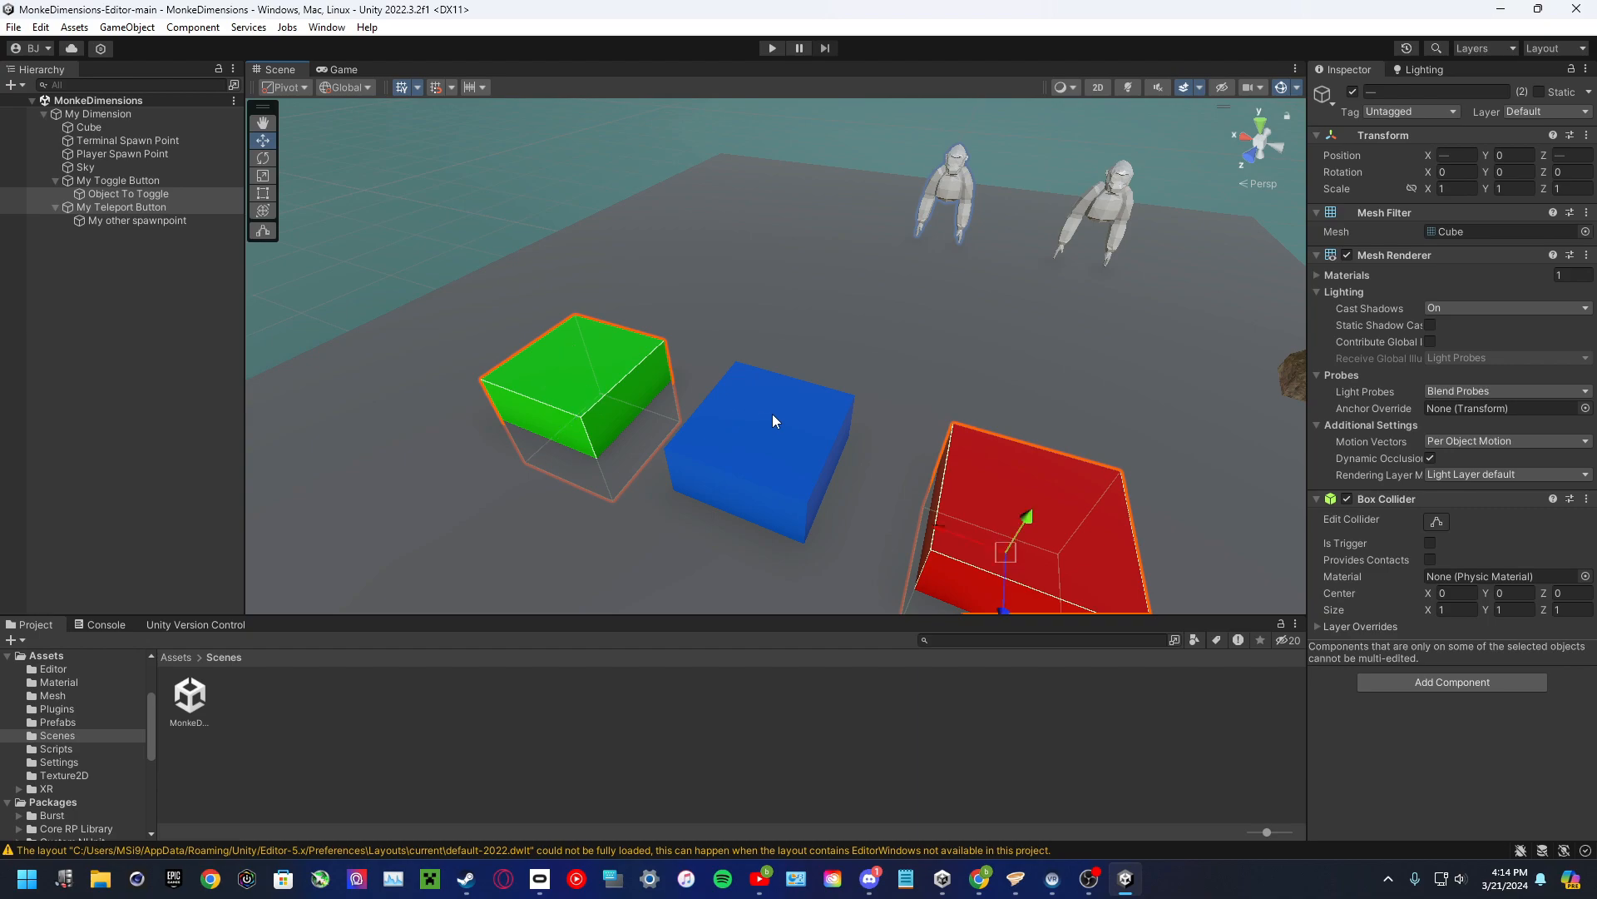
shift+click(712, 403)
right_click(133, 176)
click(200, 308)
- Open the Scripts folder and inspect the code of the TriggerEvents script
right_drag(582, 350, 784, 315)
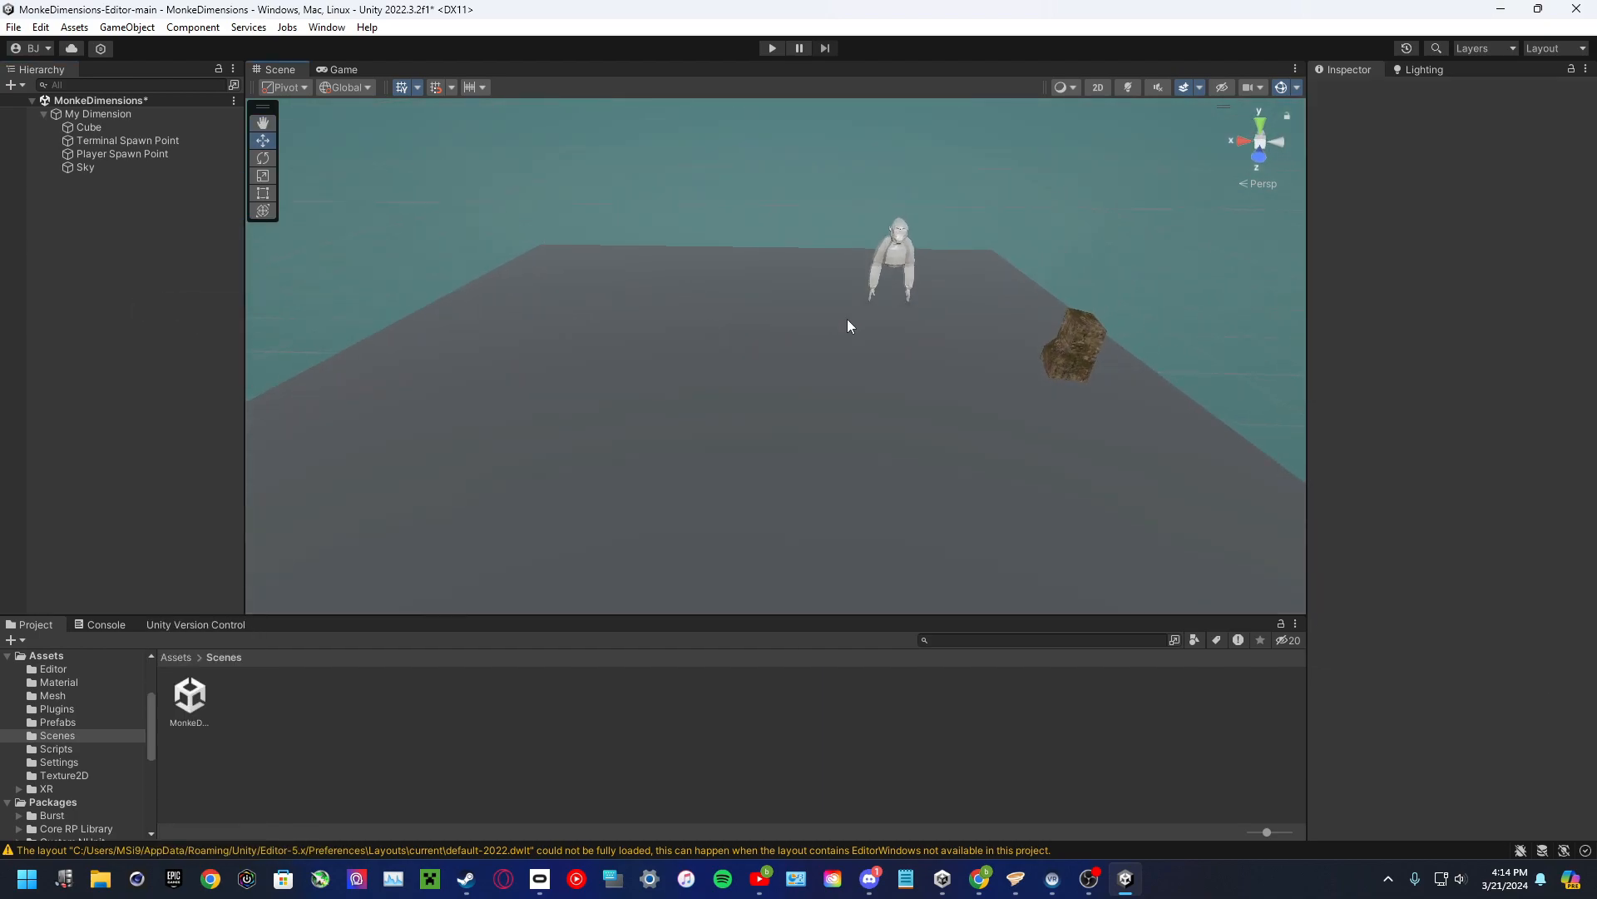
right_drag(896, 292, 628, 406)
click(176, 655)
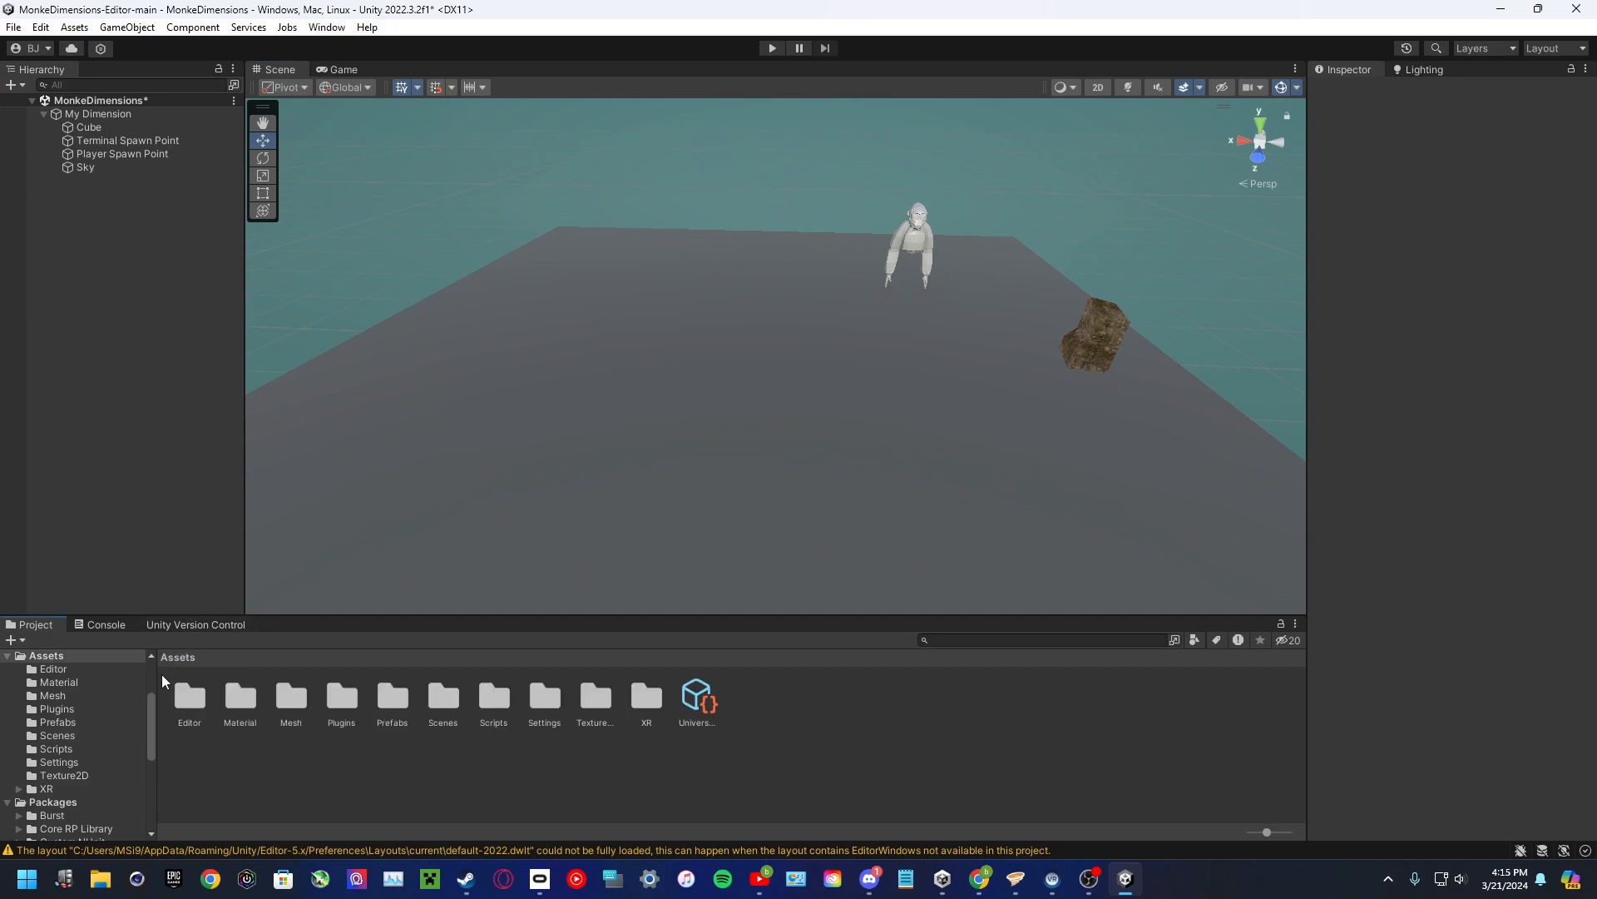
double_click(477, 703)
click(240, 705)
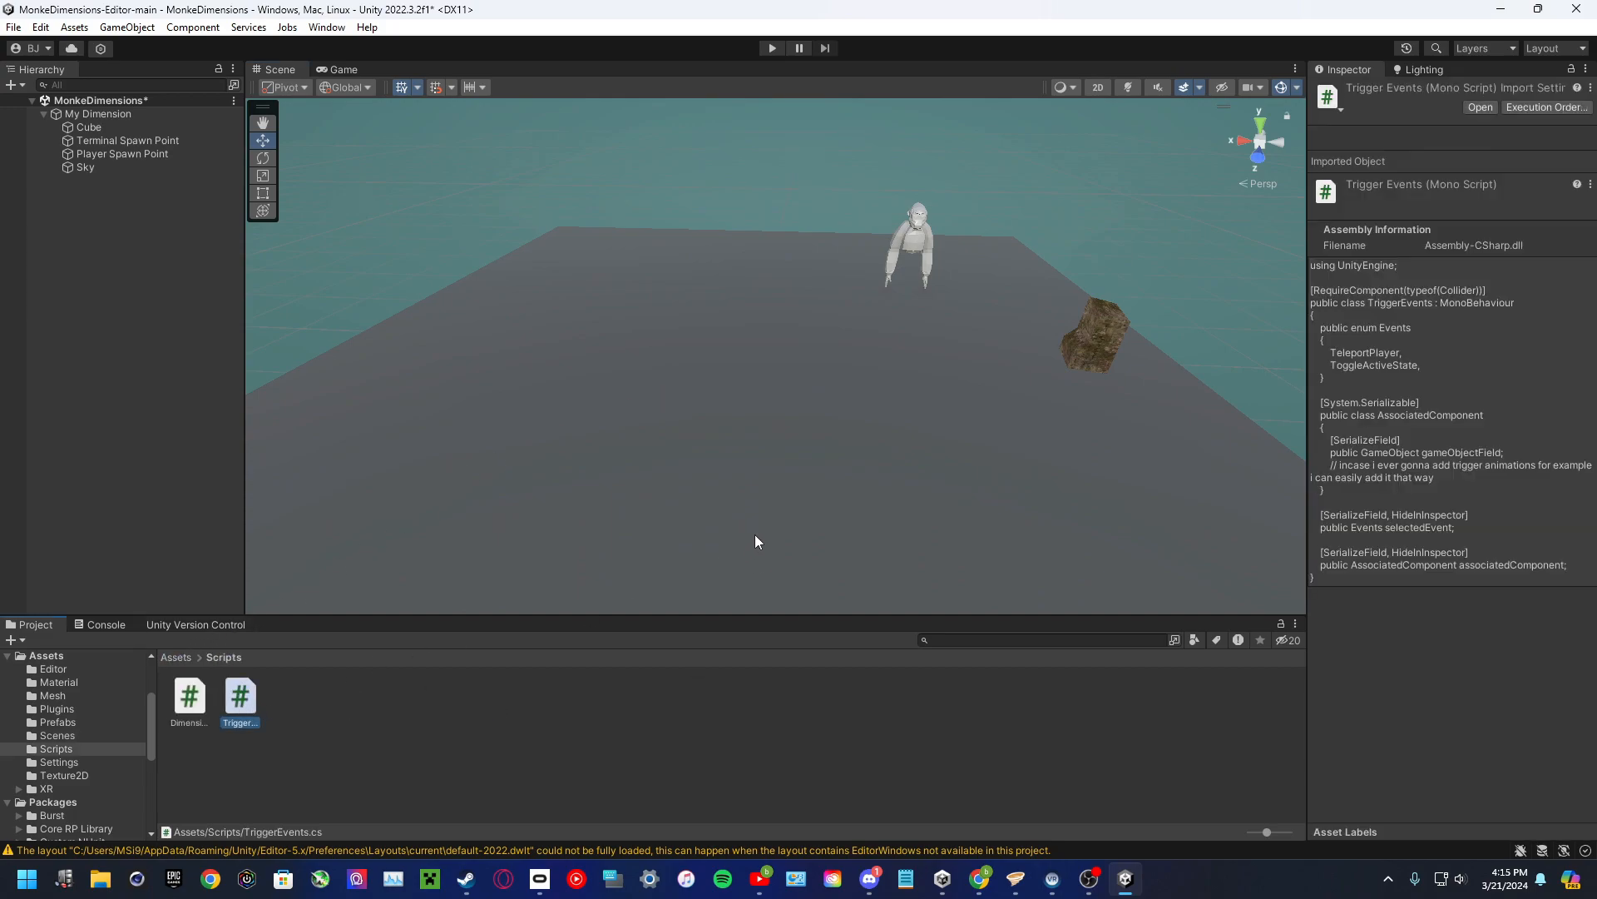
right_drag(750, 539, 304, 418)
click(305, 418)
- Add a 3D cube to the scene and move it to about X 0.92, Y 0.793, Z 1.225
right_drag(545, 428, 308, 384)
right_click(151, 360)
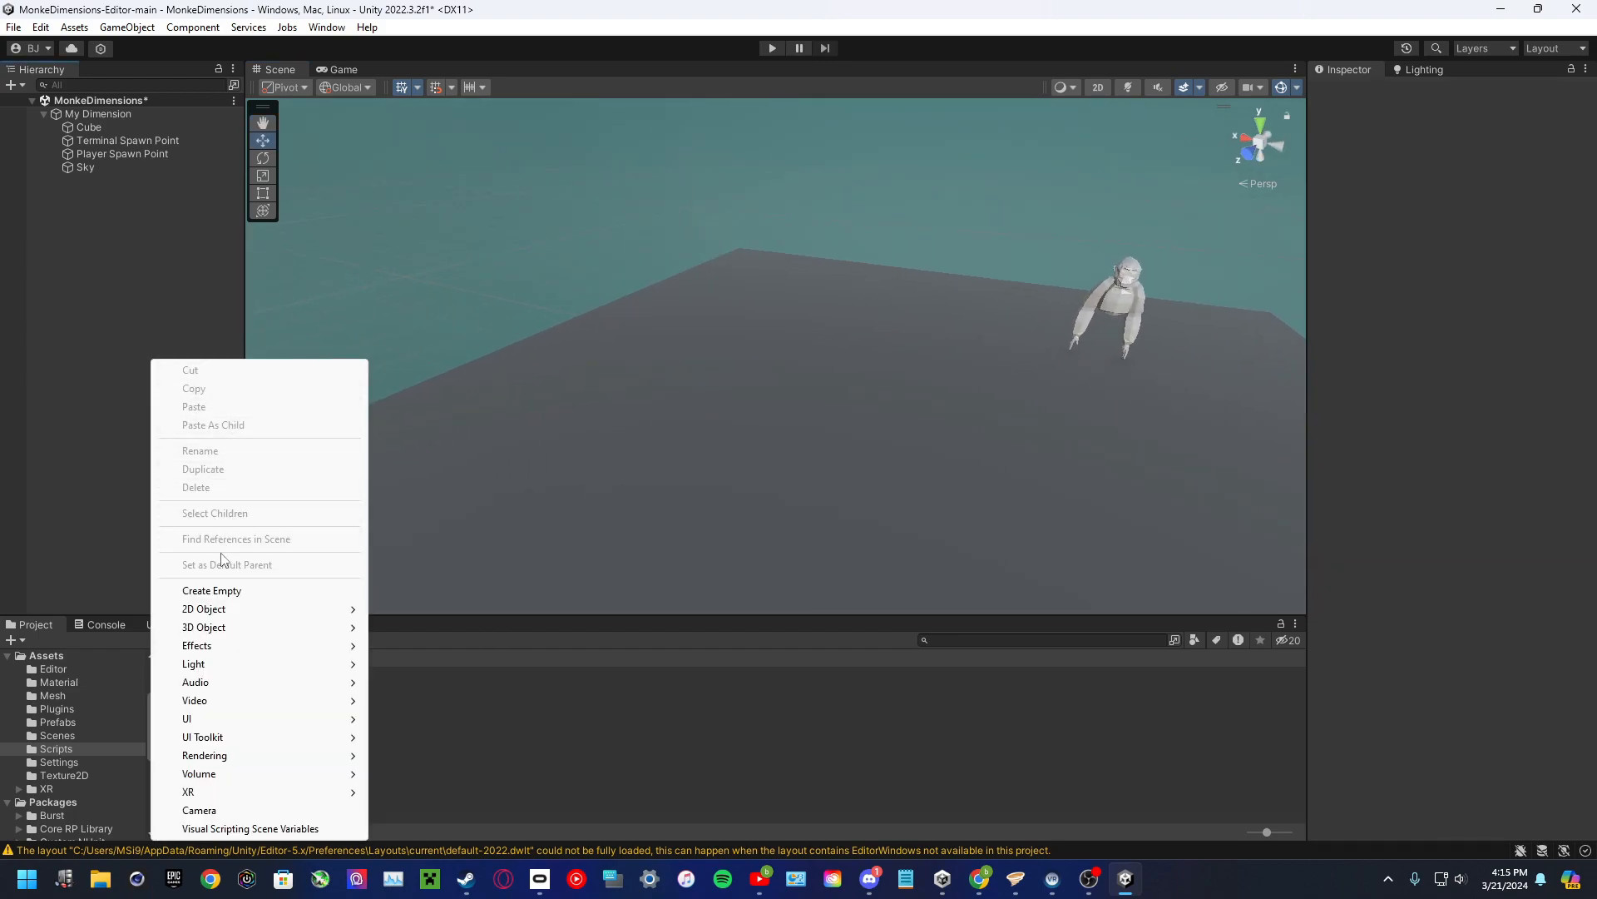
mouse_move(208, 627)
click(391, 628)
drag(737, 352, 814, 376)
drag(872, 311, 752, 512)
drag(777, 414, 778, 293)
mouse_move(779, 337)
right_down()
mouse_move(827, 342)
mouse_move(780, 325)
right_up()
- Scale the new cube into a wide, flat slab of about 9.563 by 0.294 by 8.685
key(r)
drag(678, 390, 317, 353)
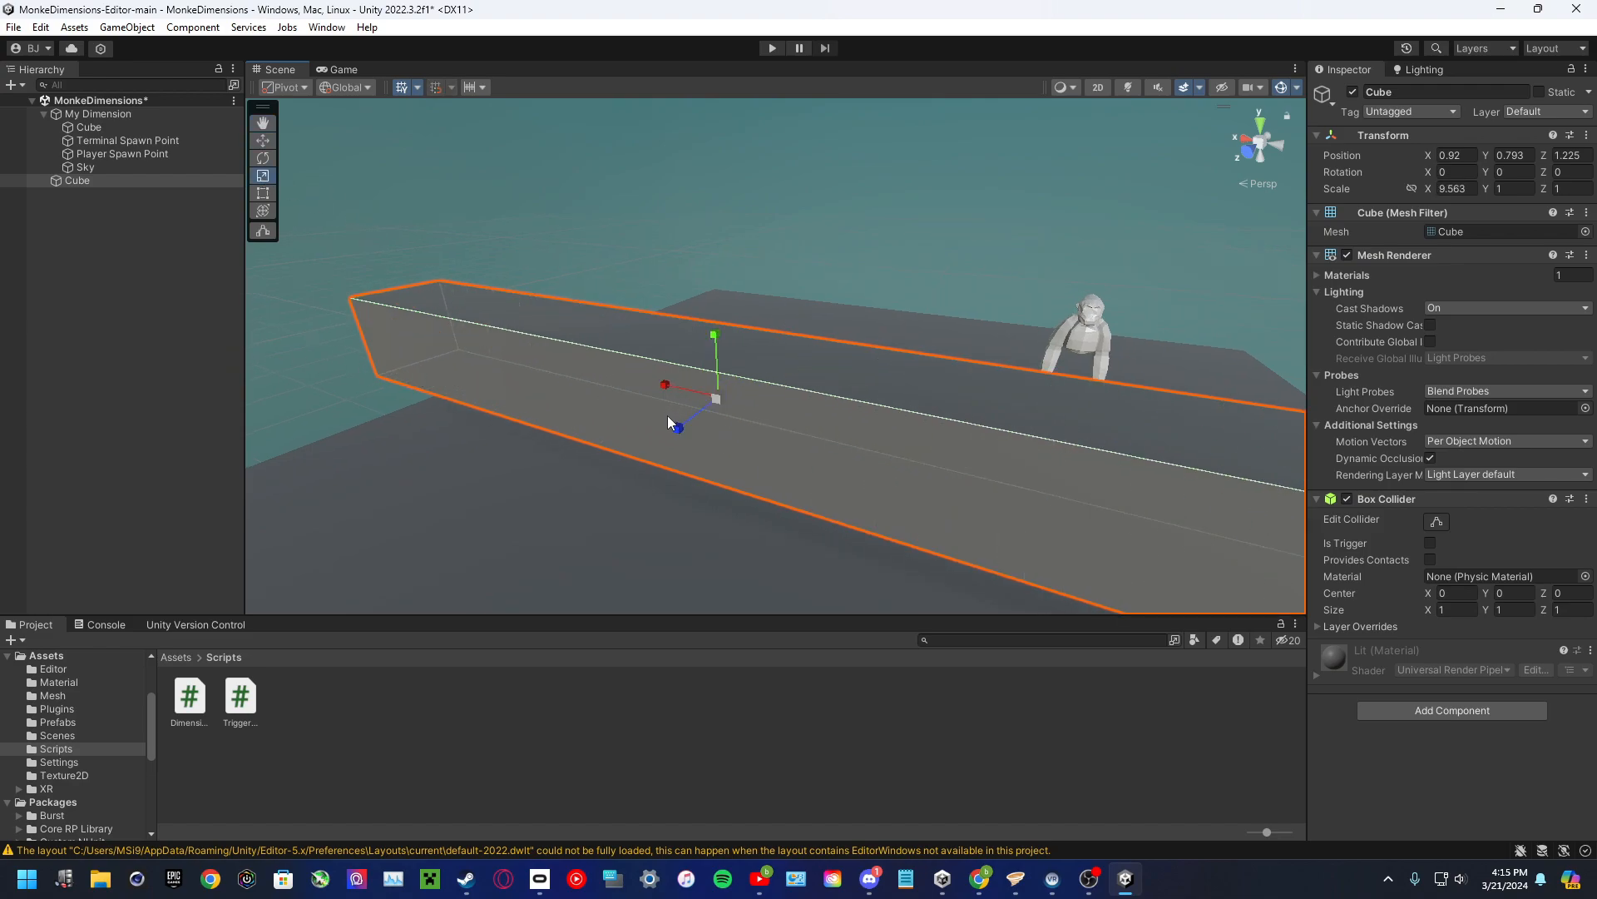
drag(674, 424, 460, 616)
drag(714, 334, 721, 382)
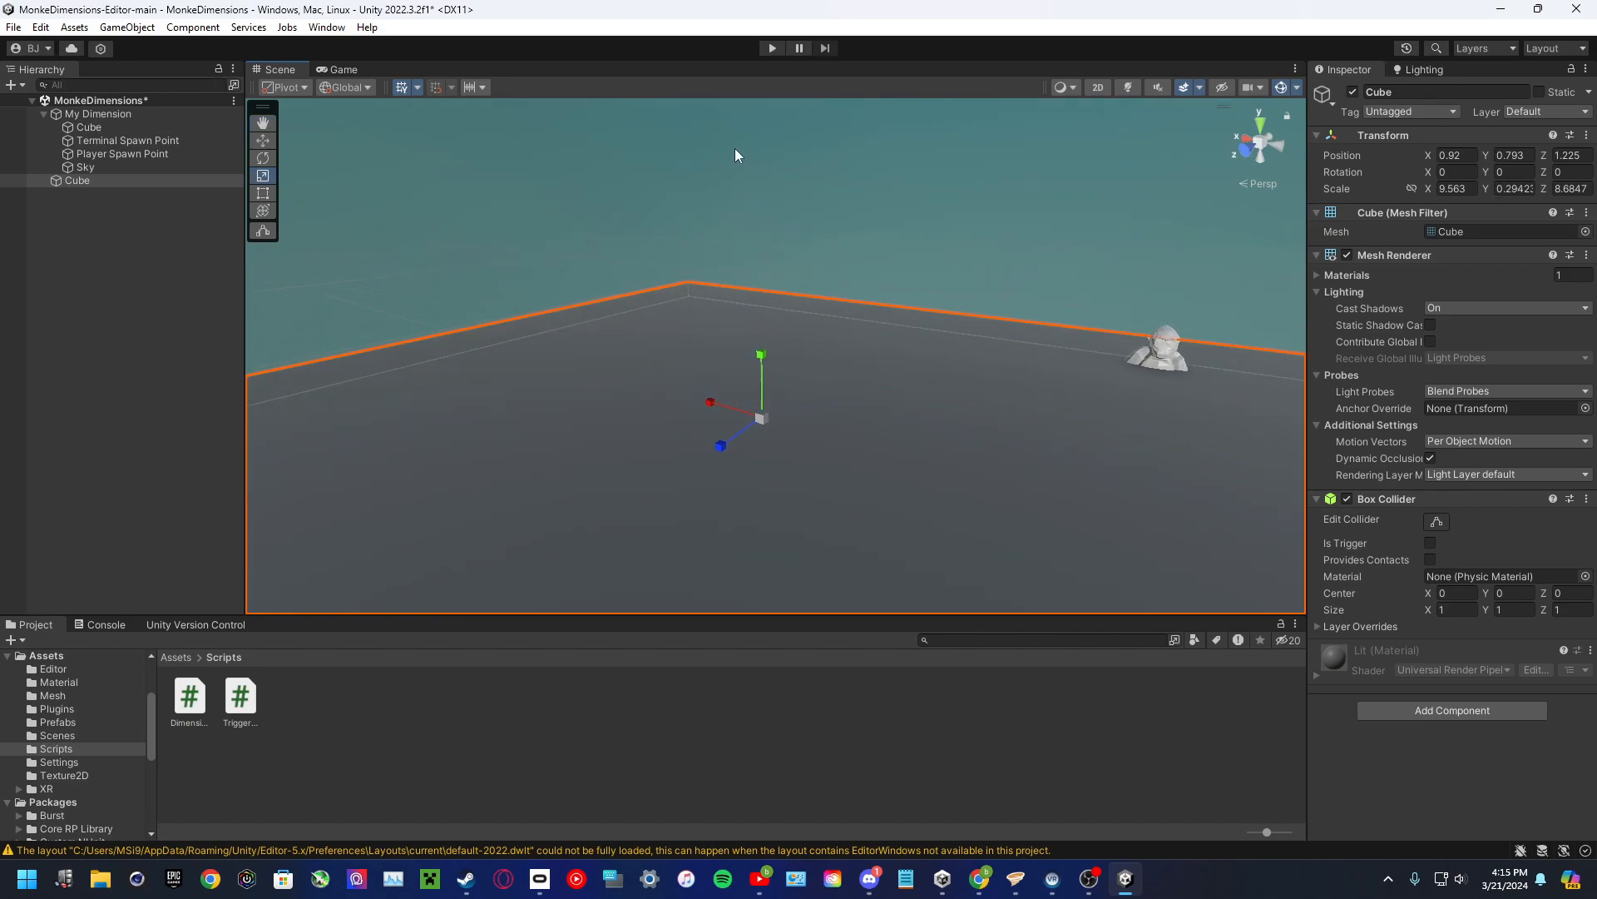
- Attach the TriggerEvents script to the new flat cube
right_drag(691, 162, 643, 236)
right_drag(1063, 268, 864, 302)
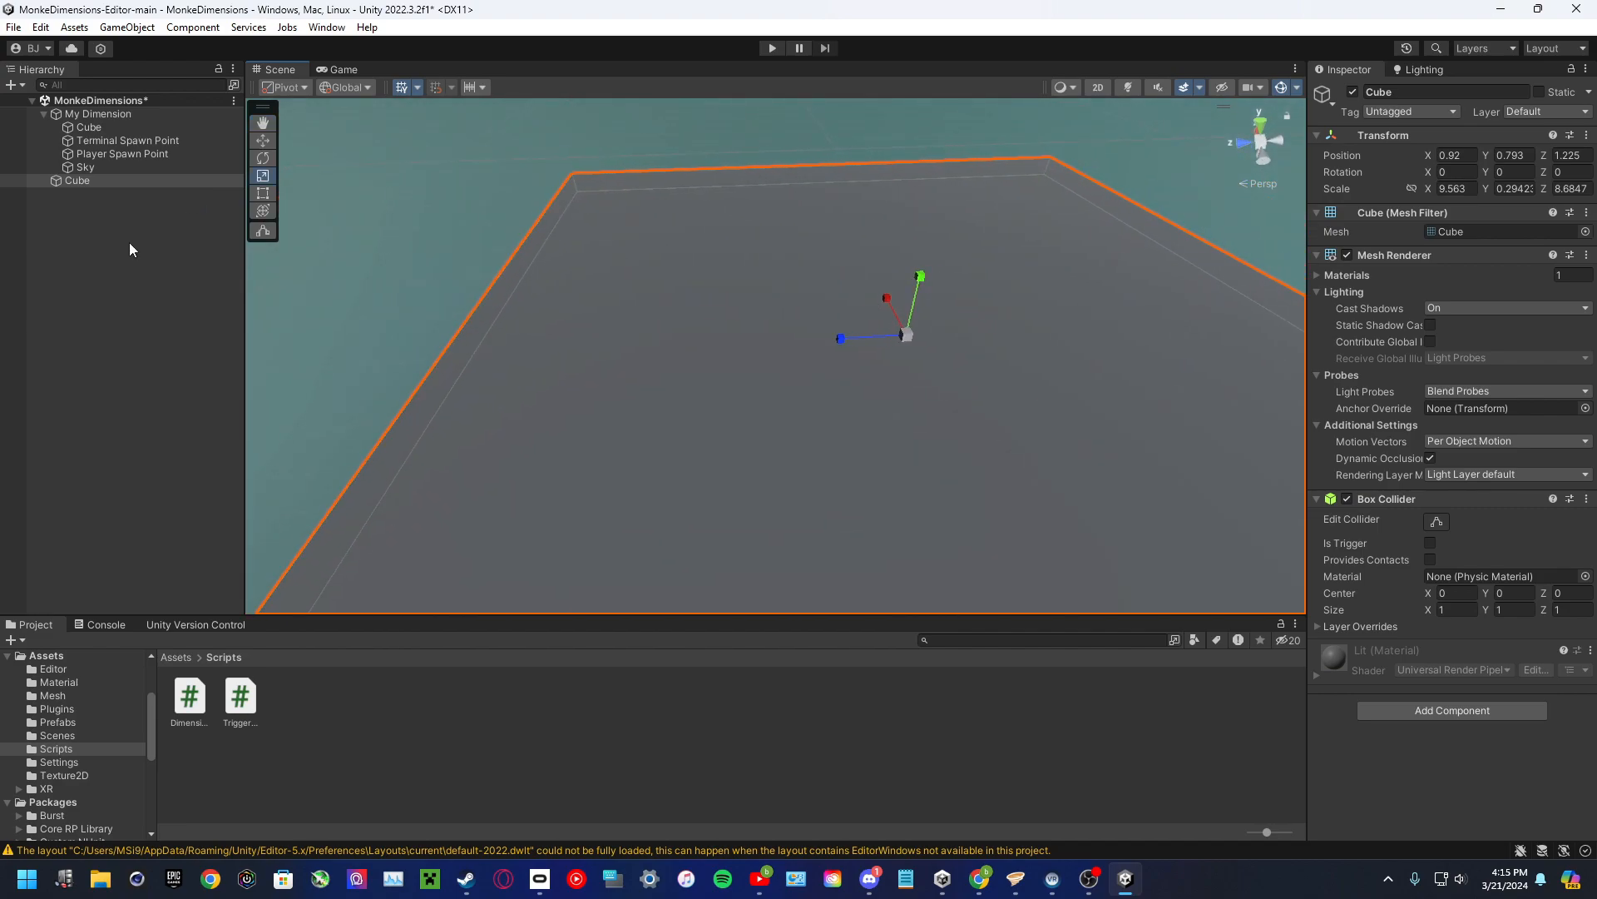
drag(241, 699, 657, 401)
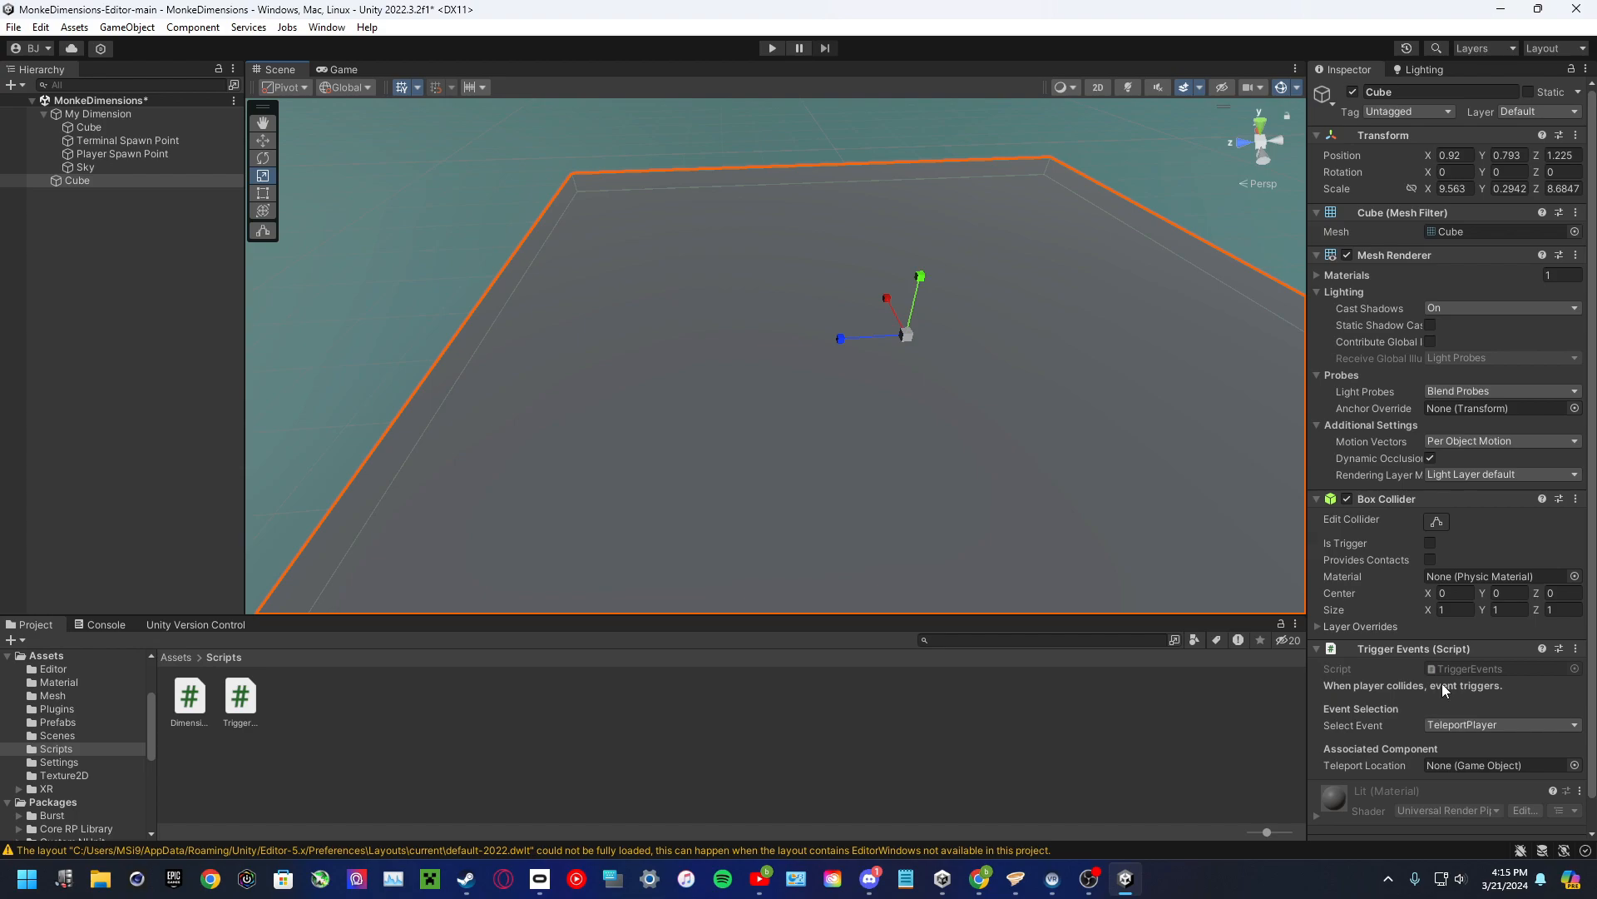
- Try the ToggleActiveState event on the cube's Trigger Events component and return the selection to TeleportPlayer
click(1471, 725)
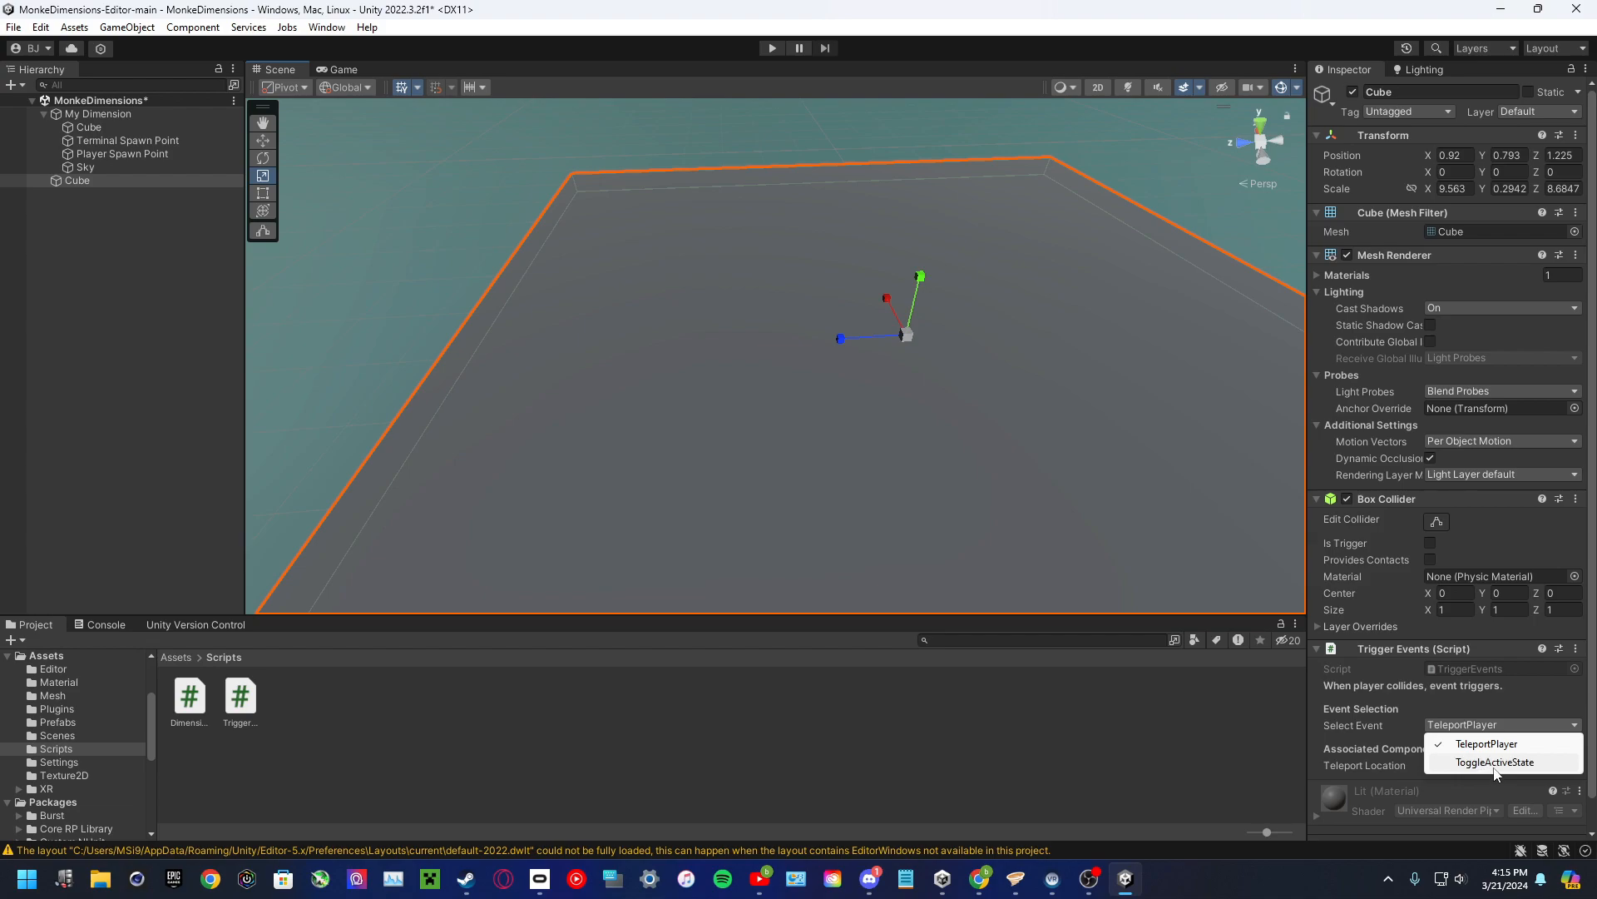
click(1495, 763)
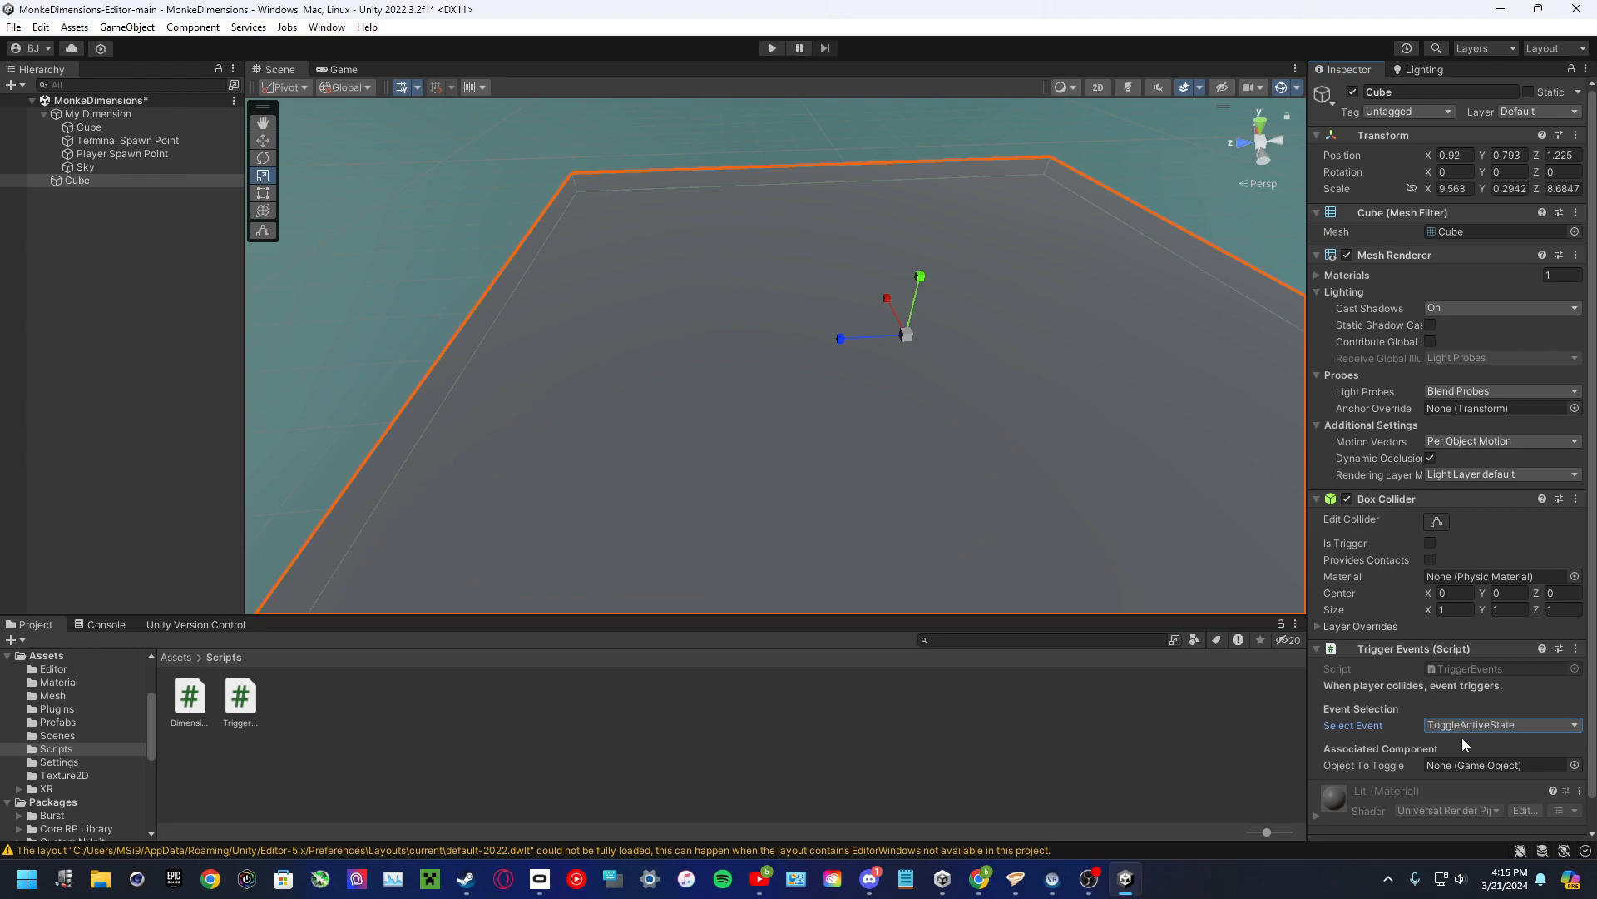
click(1464, 726)
click(1485, 746)
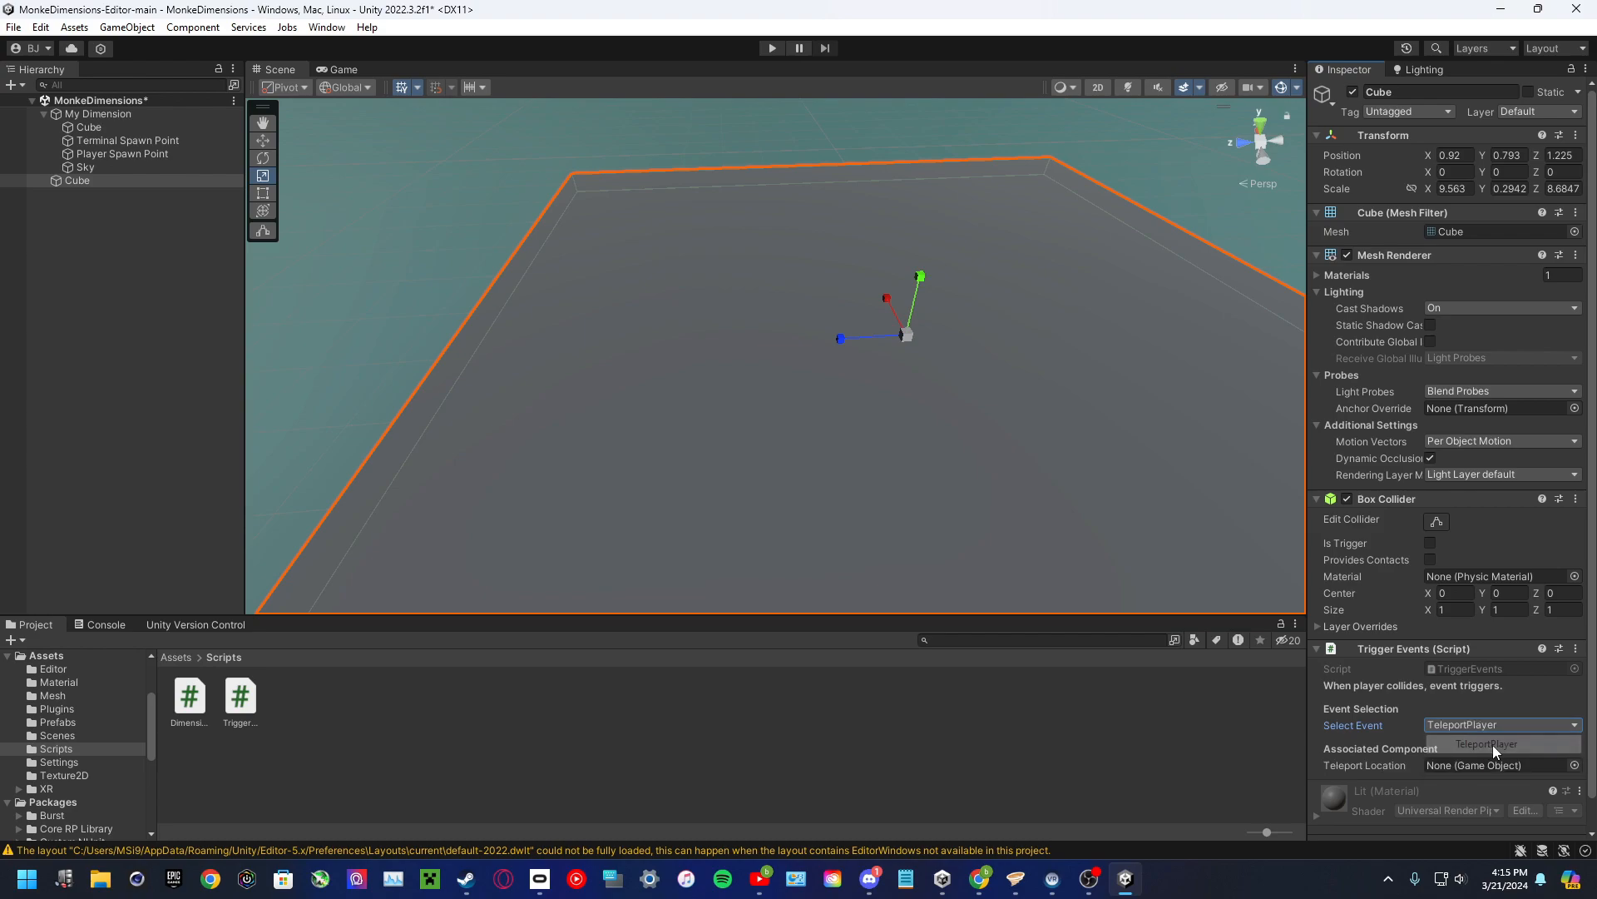
- Place the Monke prefab from the Prefabs folder in the scene above the floor
drag(1222, 615, 1239, 662)
right_drag(1095, 506, 1298, 483)
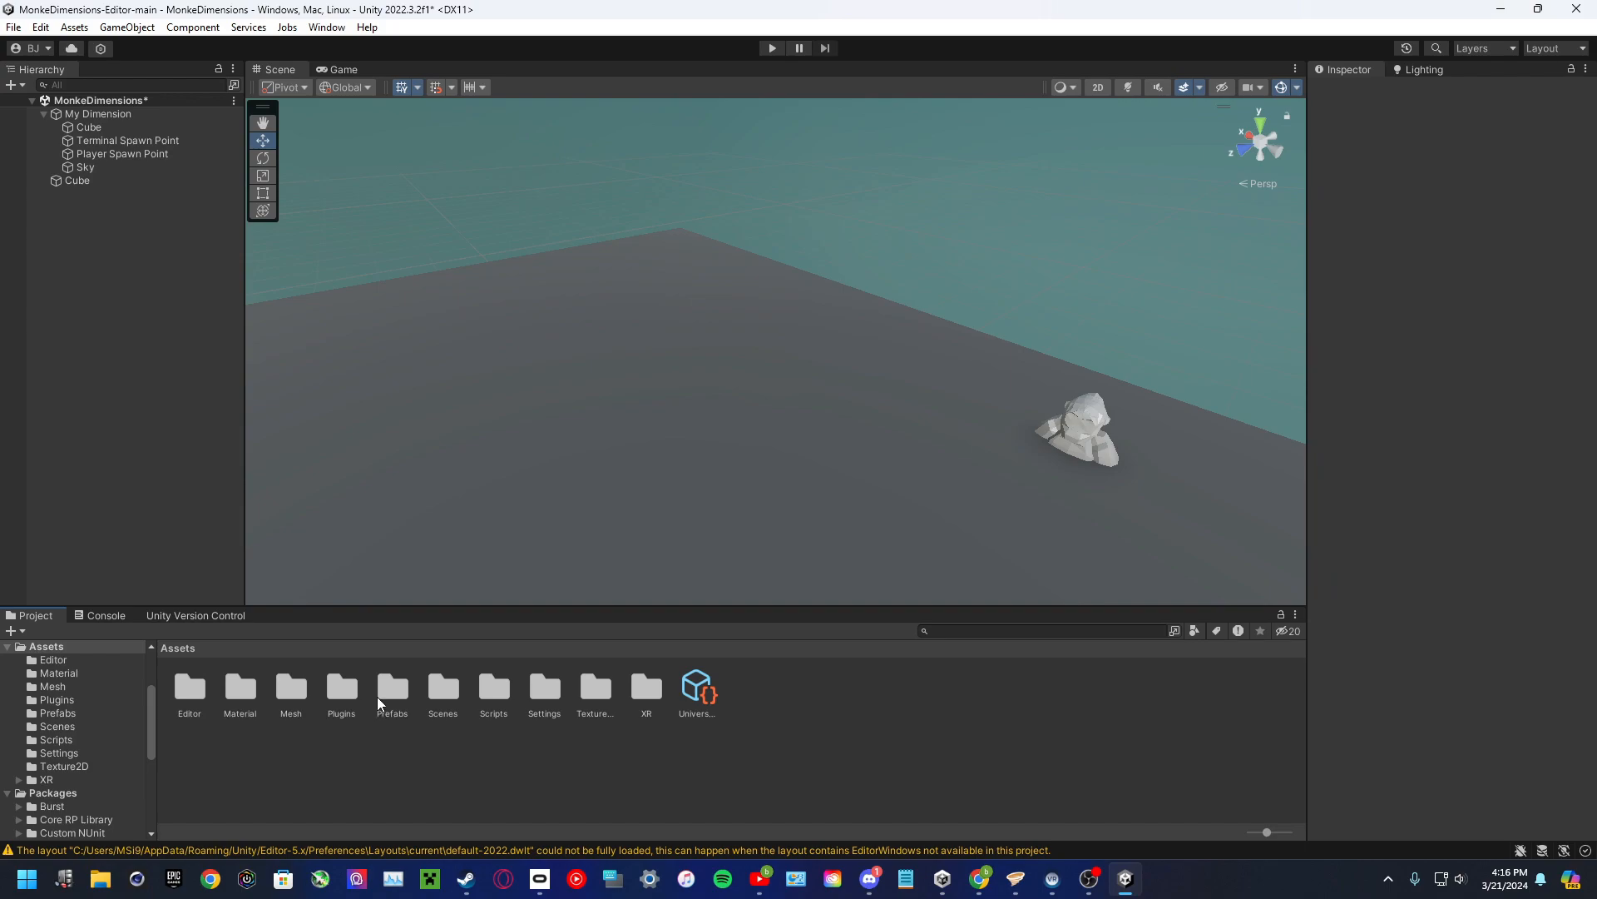
double_click(390, 689)
drag(191, 699, 715, 437)
mouse_move(1032, 366)
right_down()
mouse_move(1070, 353)
mouse_move(1002, 360)
right_up()
key(w)
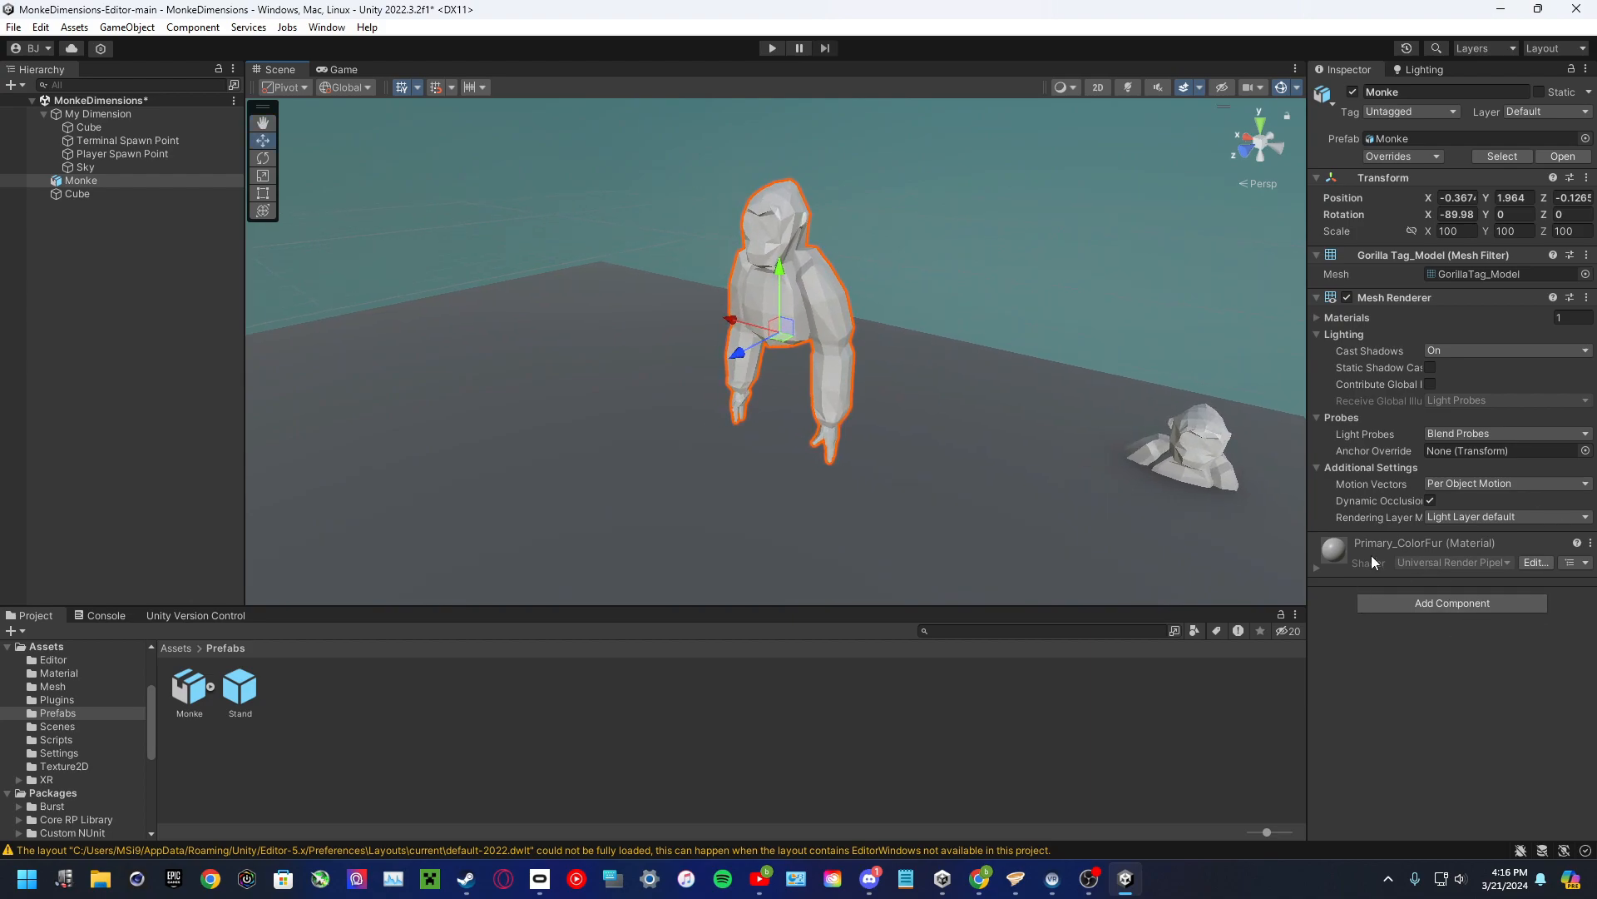
- Remove the Mesh Renderer component from the placed Monke object
click(1586, 298)
click(1465, 338)
right_drag(840, 449, 965, 420)
- Unpack the Monke prefab instance so it becomes a regular scene object, and select it
right_click(80, 182)
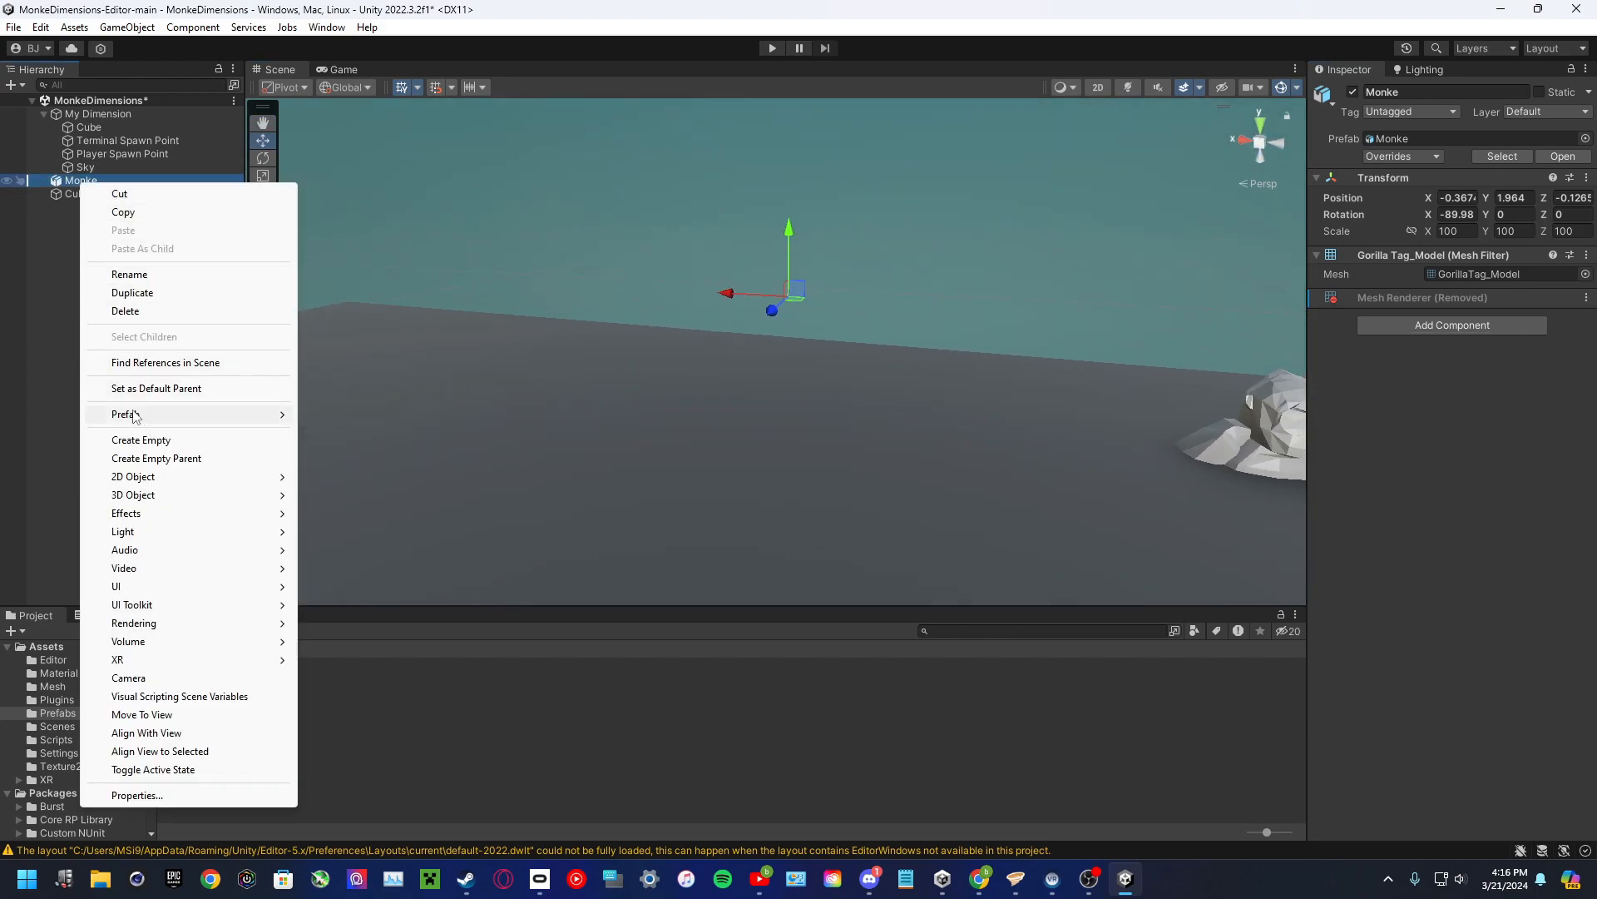
mouse_move(135, 415)
click(374, 546)
click(80, 263)
click(83, 170)
click(82, 182)
- Assign the Monke object as the Teleport Location of the flat trigger cube
right_drag(886, 364, 644, 401)
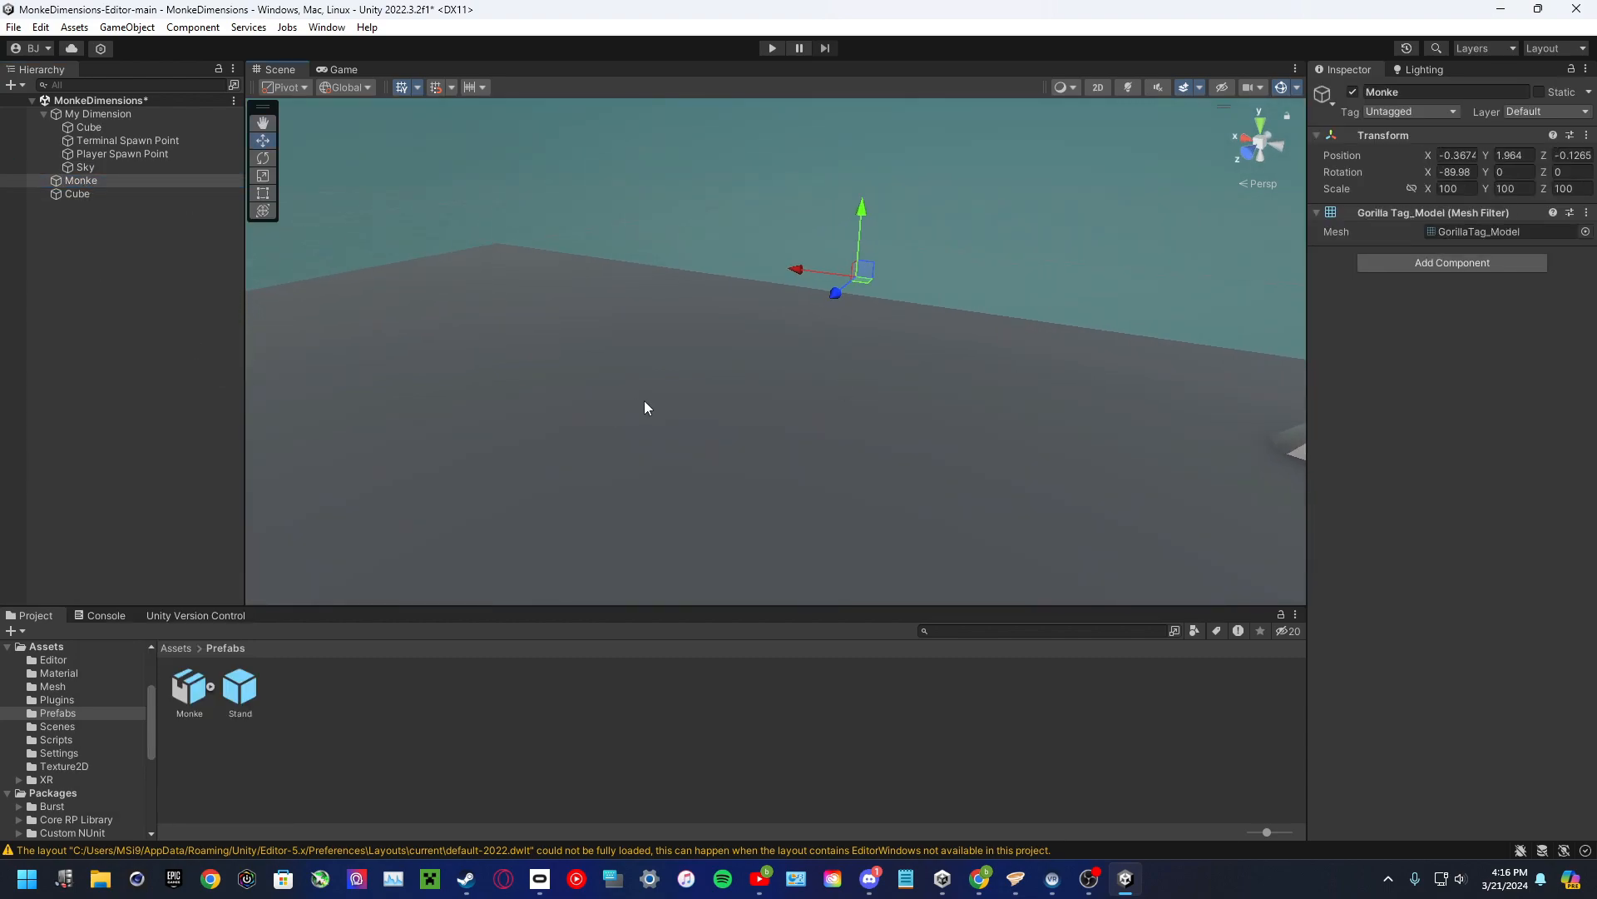
click(784, 413)
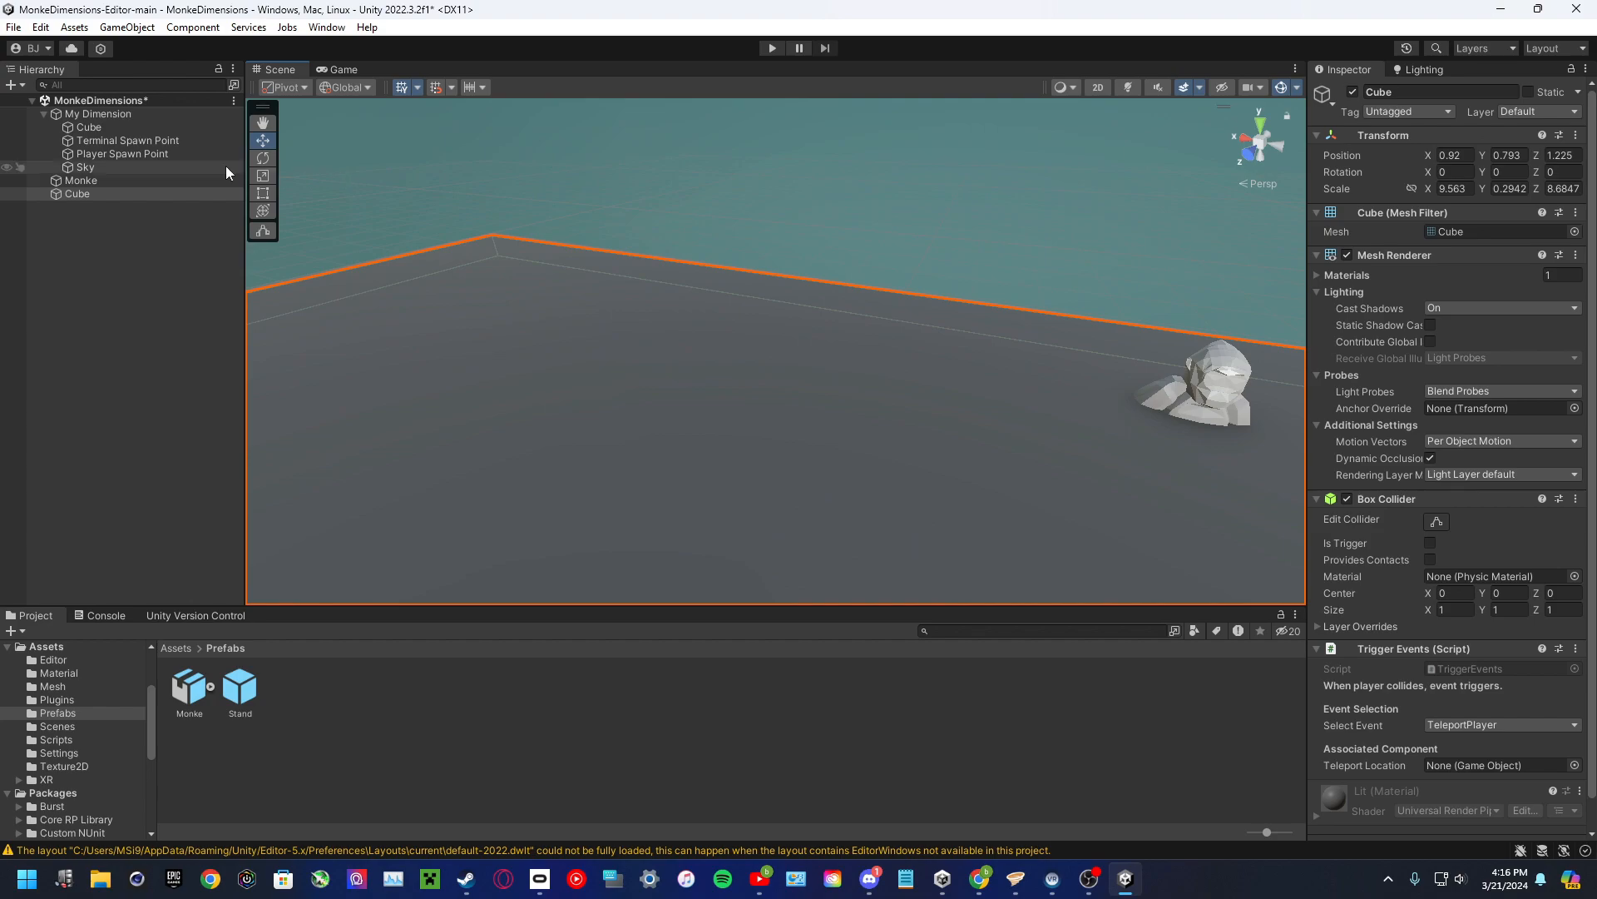
drag(81, 183, 1444, 772)
- Make Monke a child of the trigger cube and move the cube along Z to about 0.491
right_drag(957, 582, 865, 489)
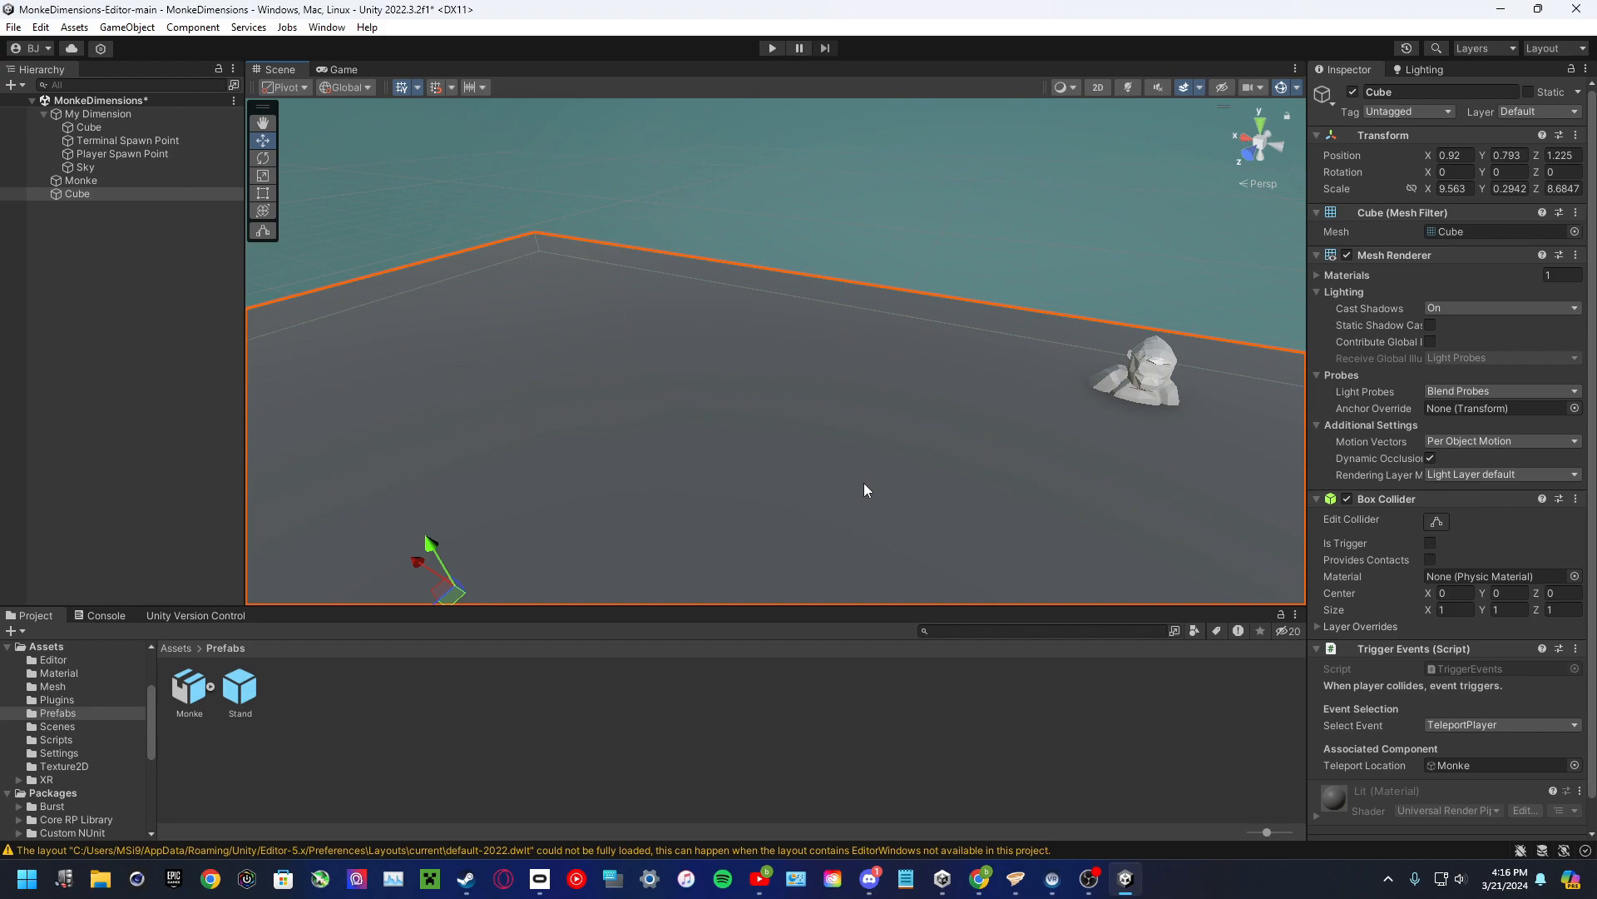
right_drag(860, 455, 562, 405)
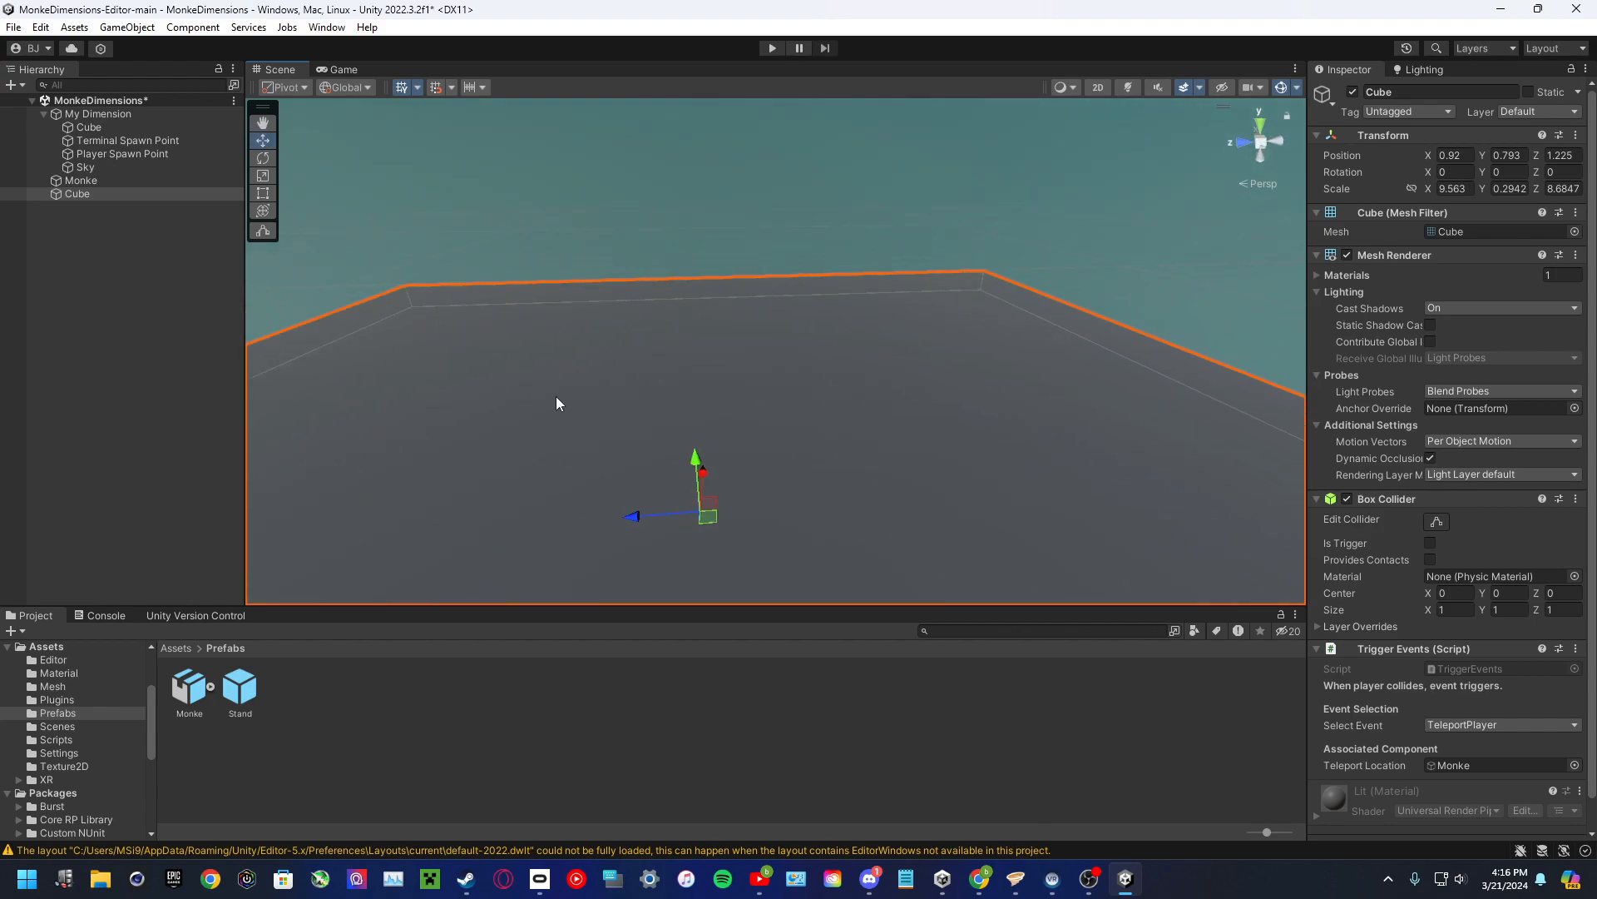
drag(123, 181, 78, 192)
click(88, 179)
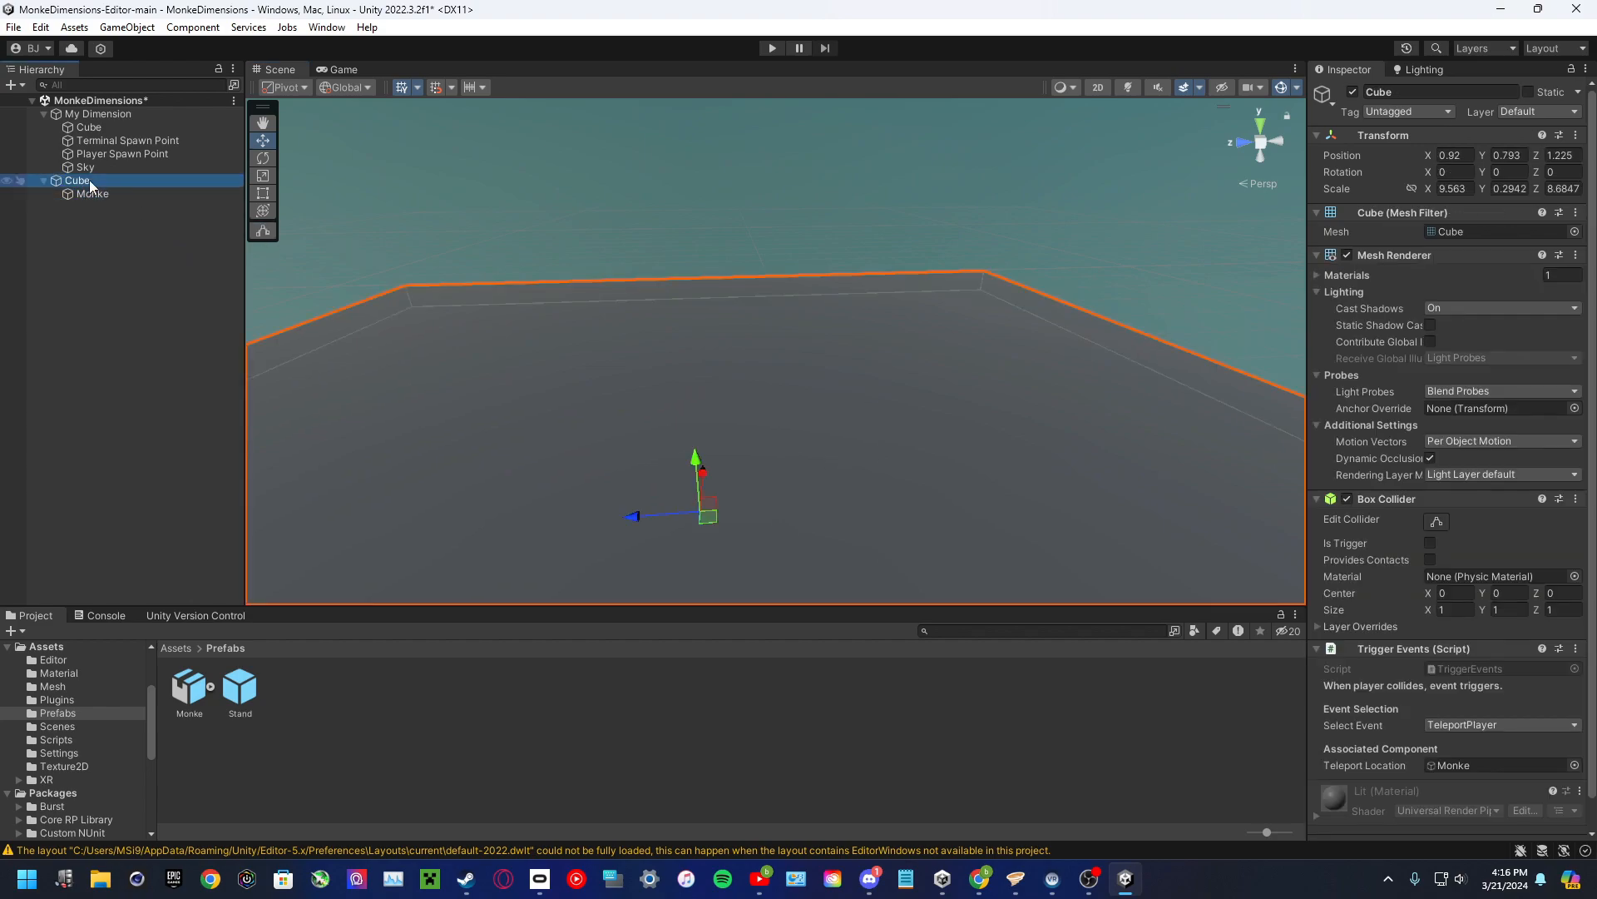
right_drag(1220, 503, 1219, 574)
drag(668, 406, 775, 409)
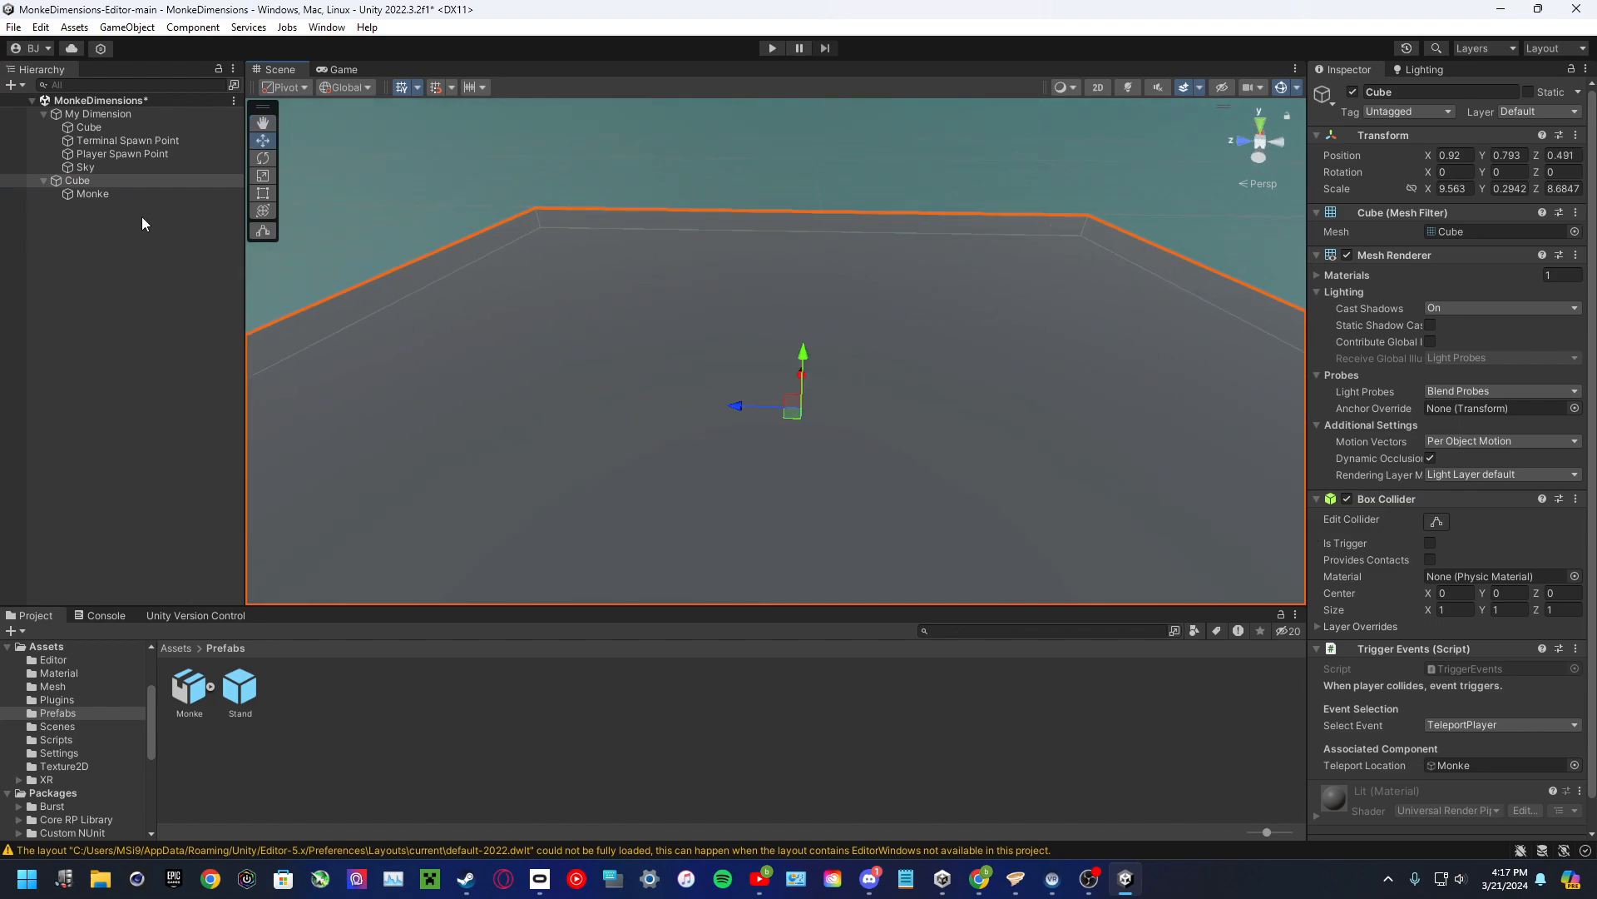
- Focus on the Player Spawn Point, and move My Dimension's floor cube along Z to about -1.73
double_click(121, 153)
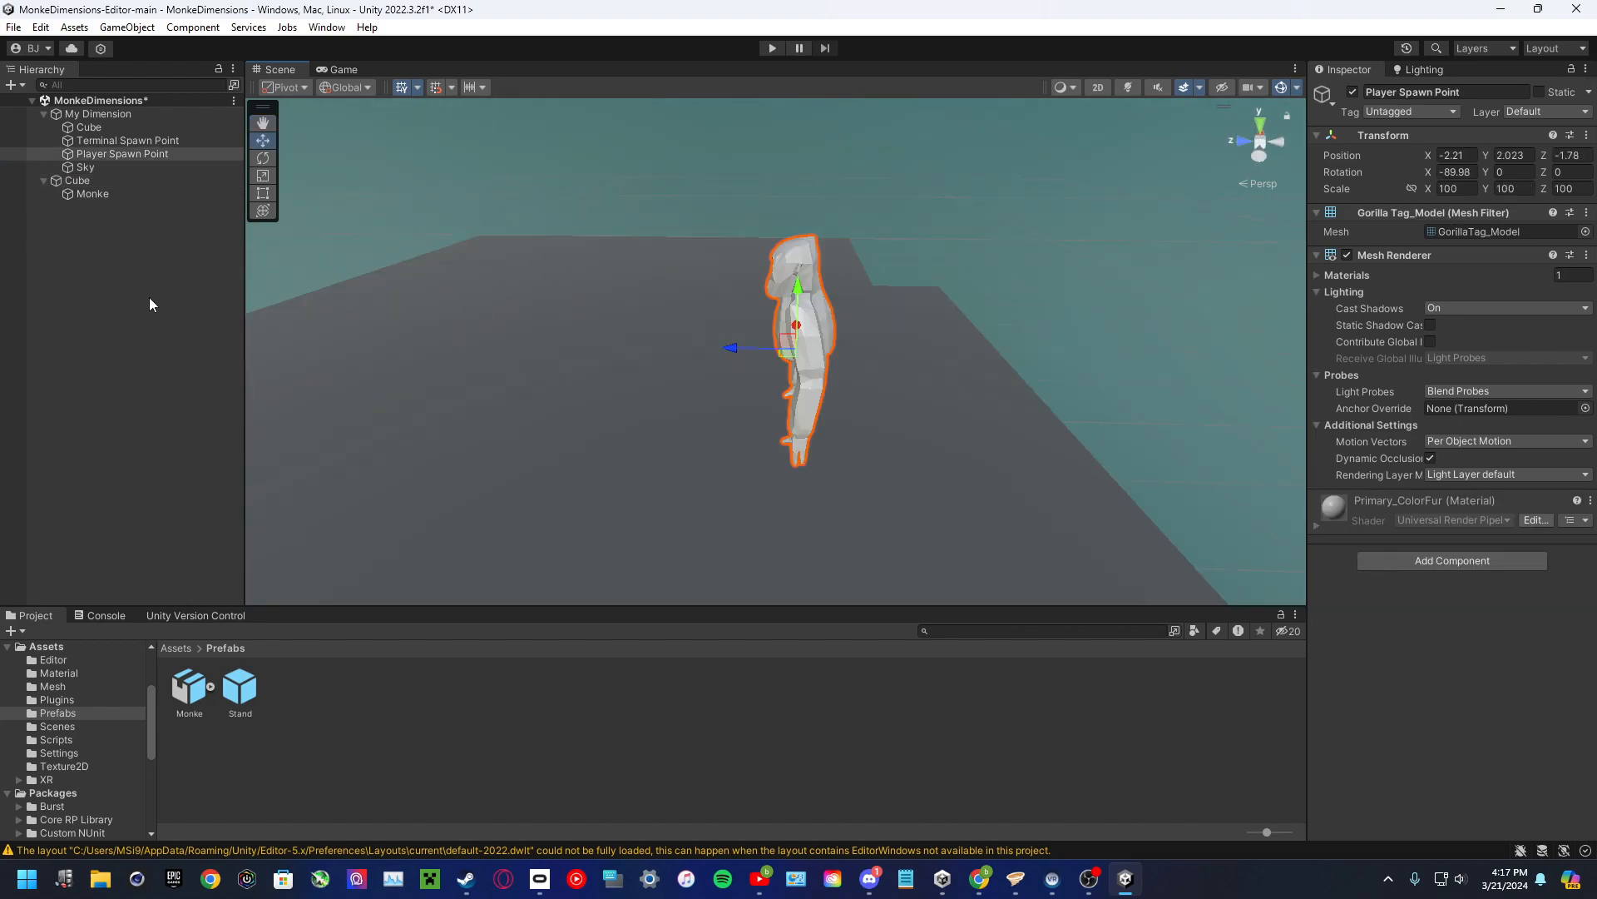
click(148, 297)
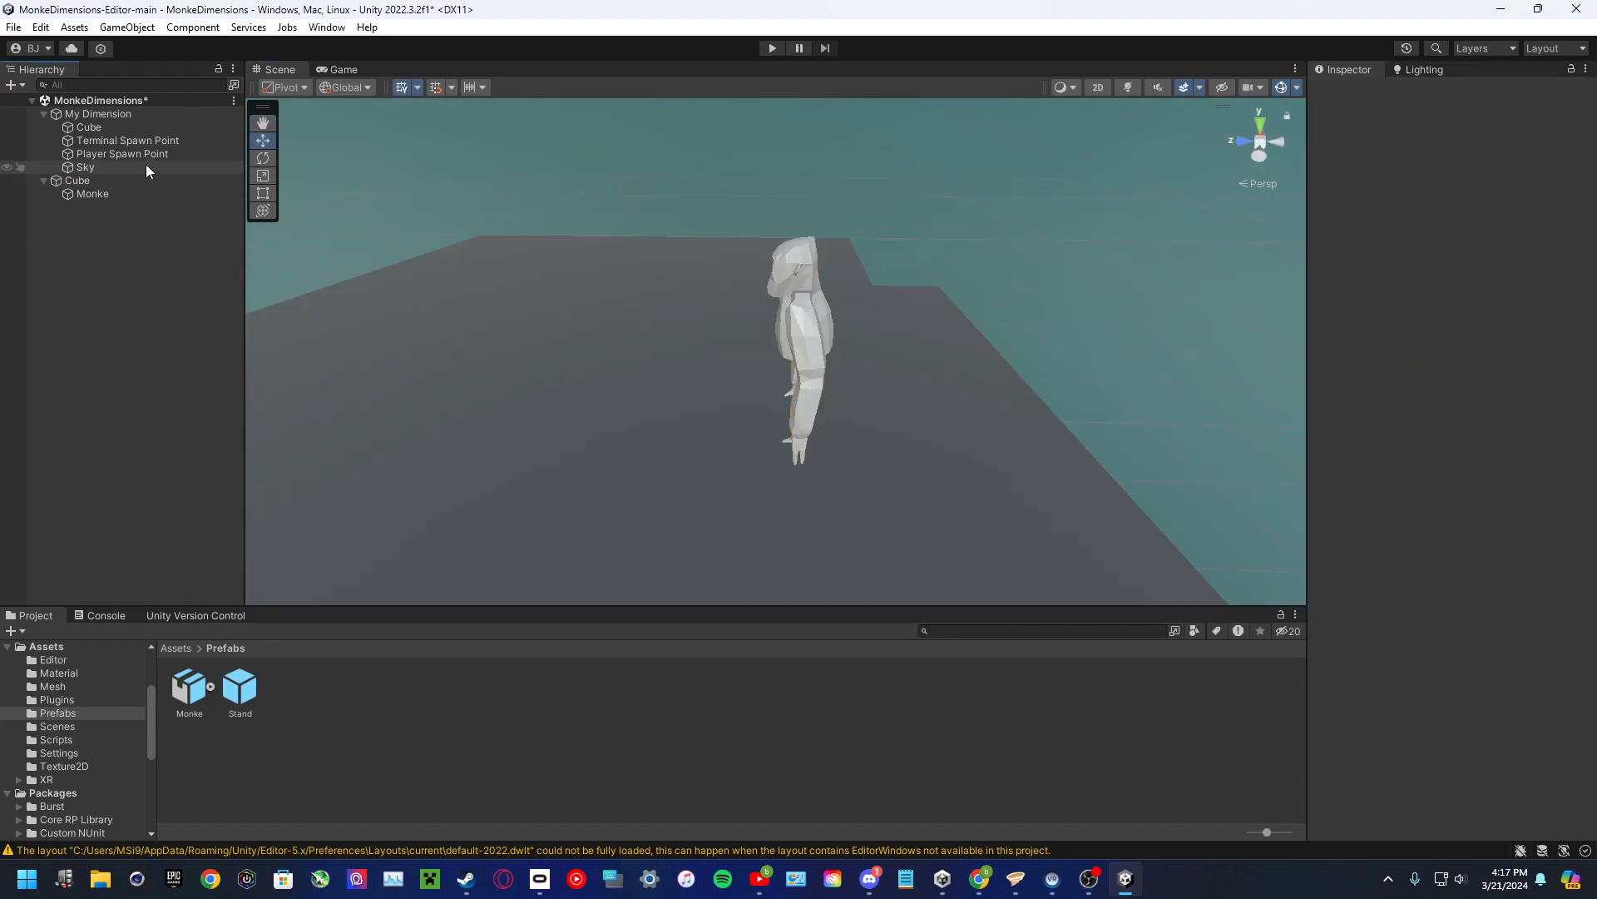
double_click(103, 132)
drag(457, 372, 582, 372)
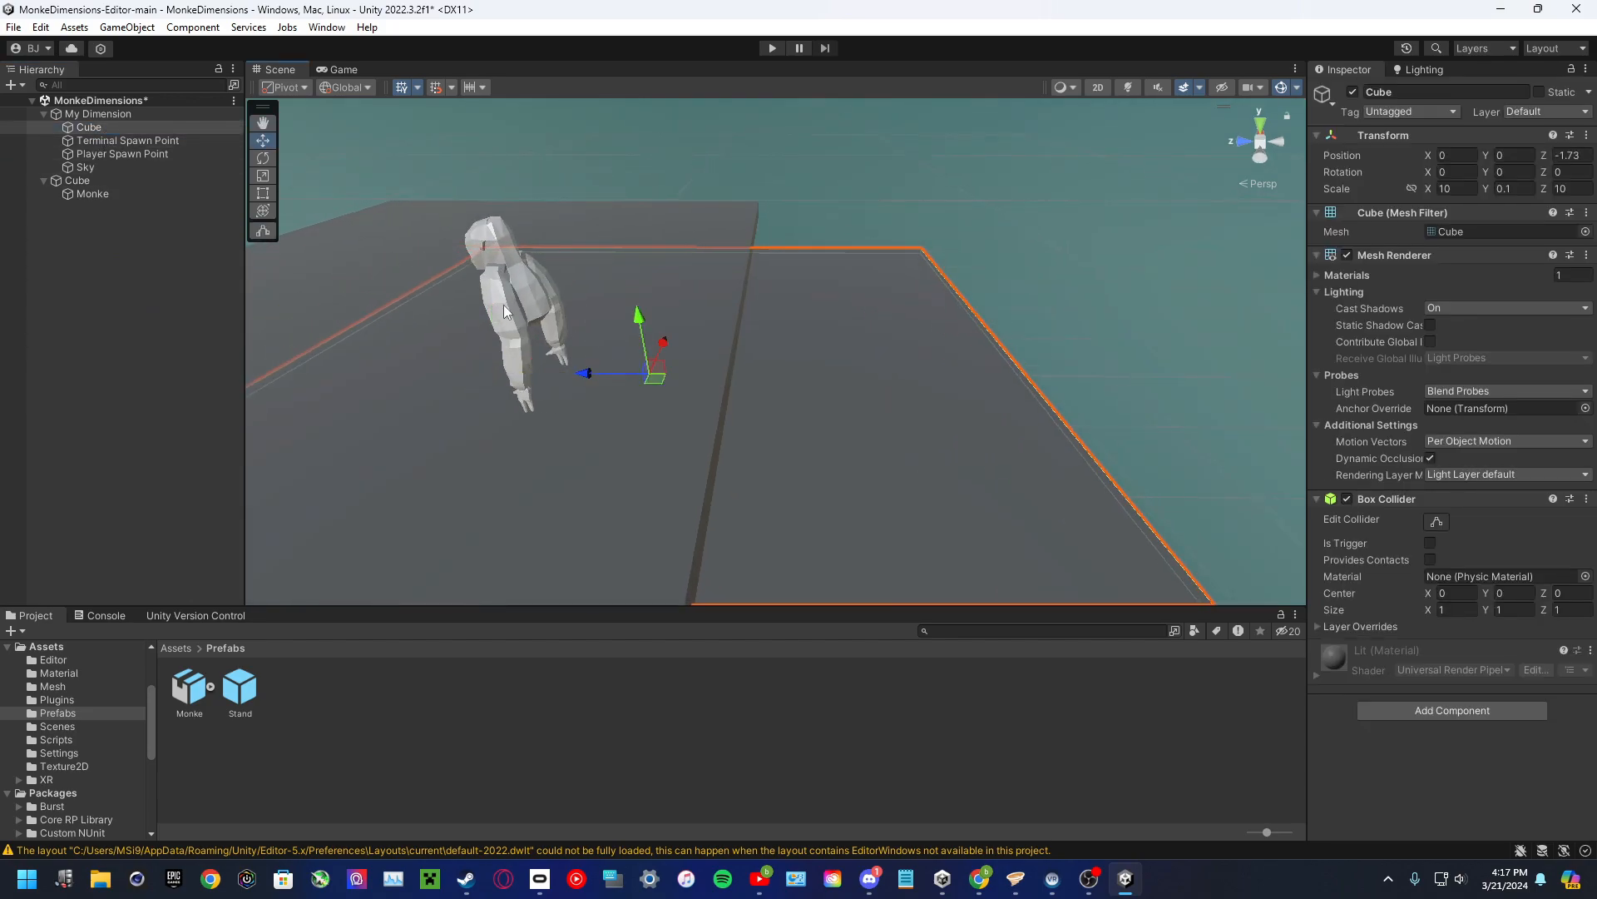
- Move the Terminal Spawn Point to about X -2.668, Y 1.559, Z 0.048
click(111, 139)
mouse_move(582, 324)
right_down()
mouse_move(547, 445)
mouse_move(250, 336)
mouse_move(582, 352)
right_up()
drag(679, 327, 651, 148)
drag(721, 214, 870, 215)
right_drag(873, 216, 1007, 360)
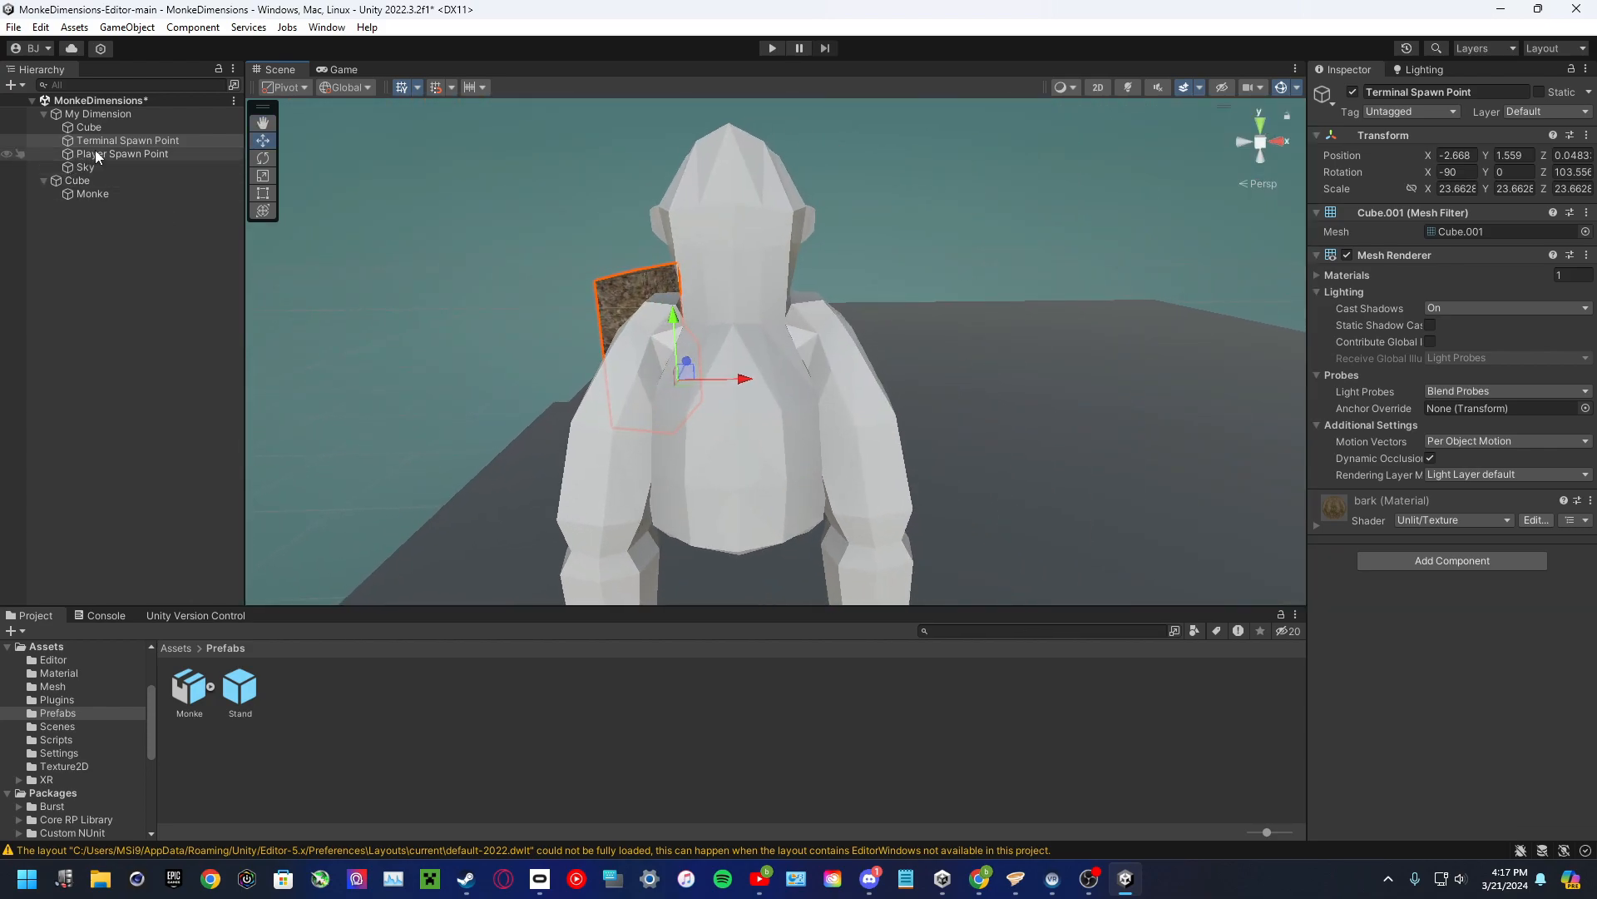
- Move the Player Spawn Point horizontally across the floor
click(92, 153)
right_drag(755, 319, 683, 407)
drag(667, 419, 863, 394)
right_drag(862, 391, 614, 312)
- Add a new 3D sphere to the scene, outside the existing Sky sphere
click(93, 170)
right_drag(707, 228, 980, 379)
right_drag(883, 371, 665, 312)
scroll(1059, 342, up, 5)
click(140, 311)
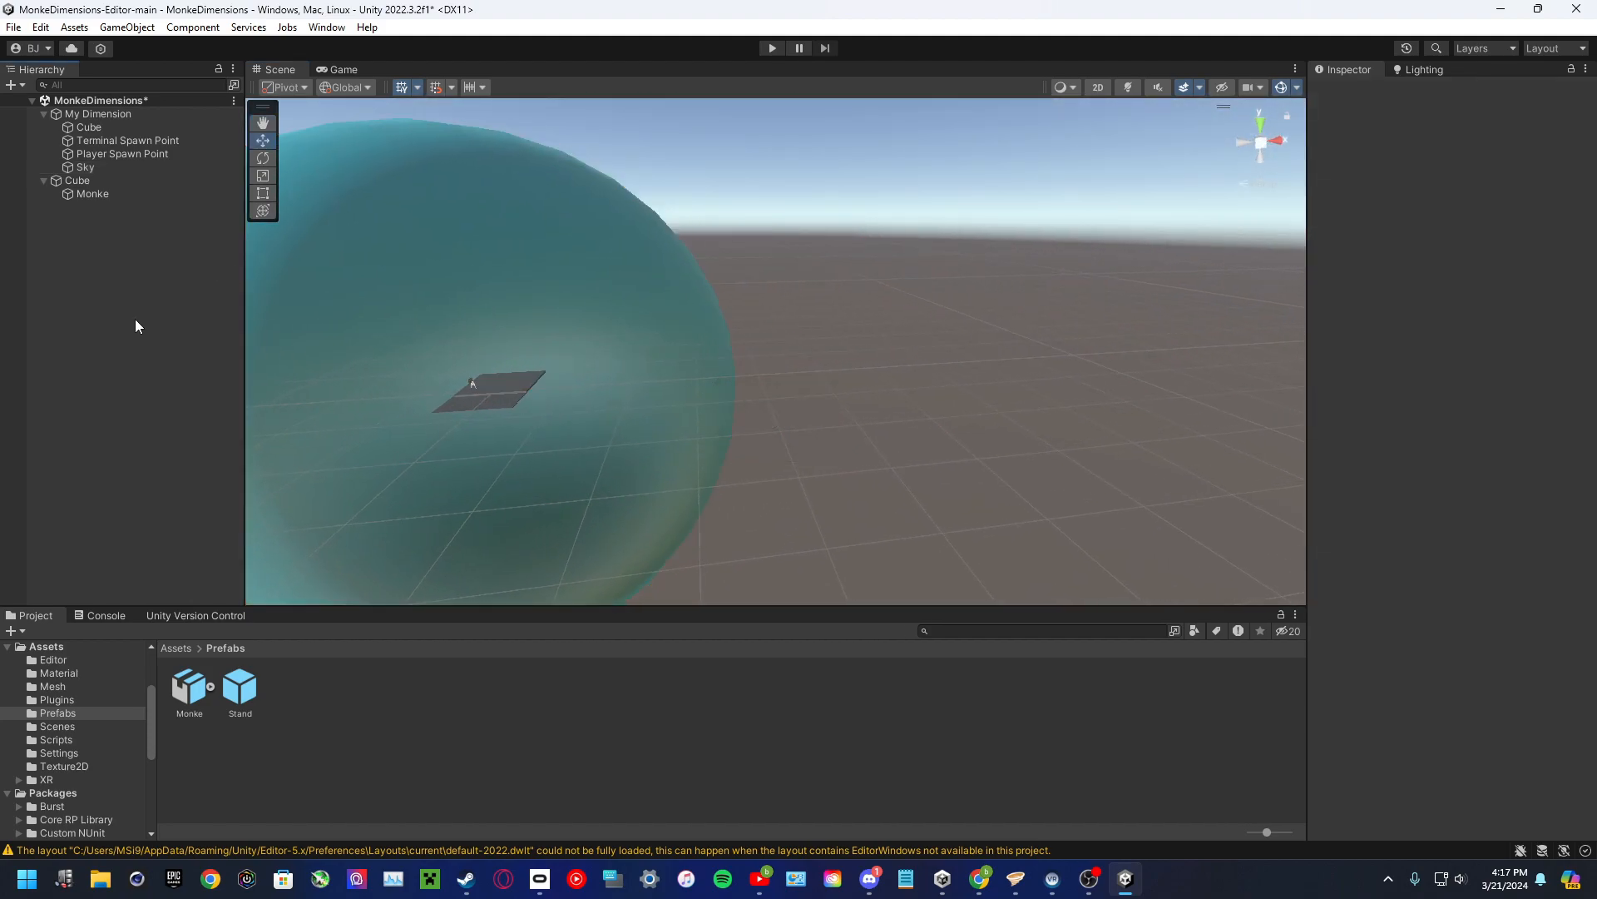
right_click(119, 339)
mouse_move(224, 608)
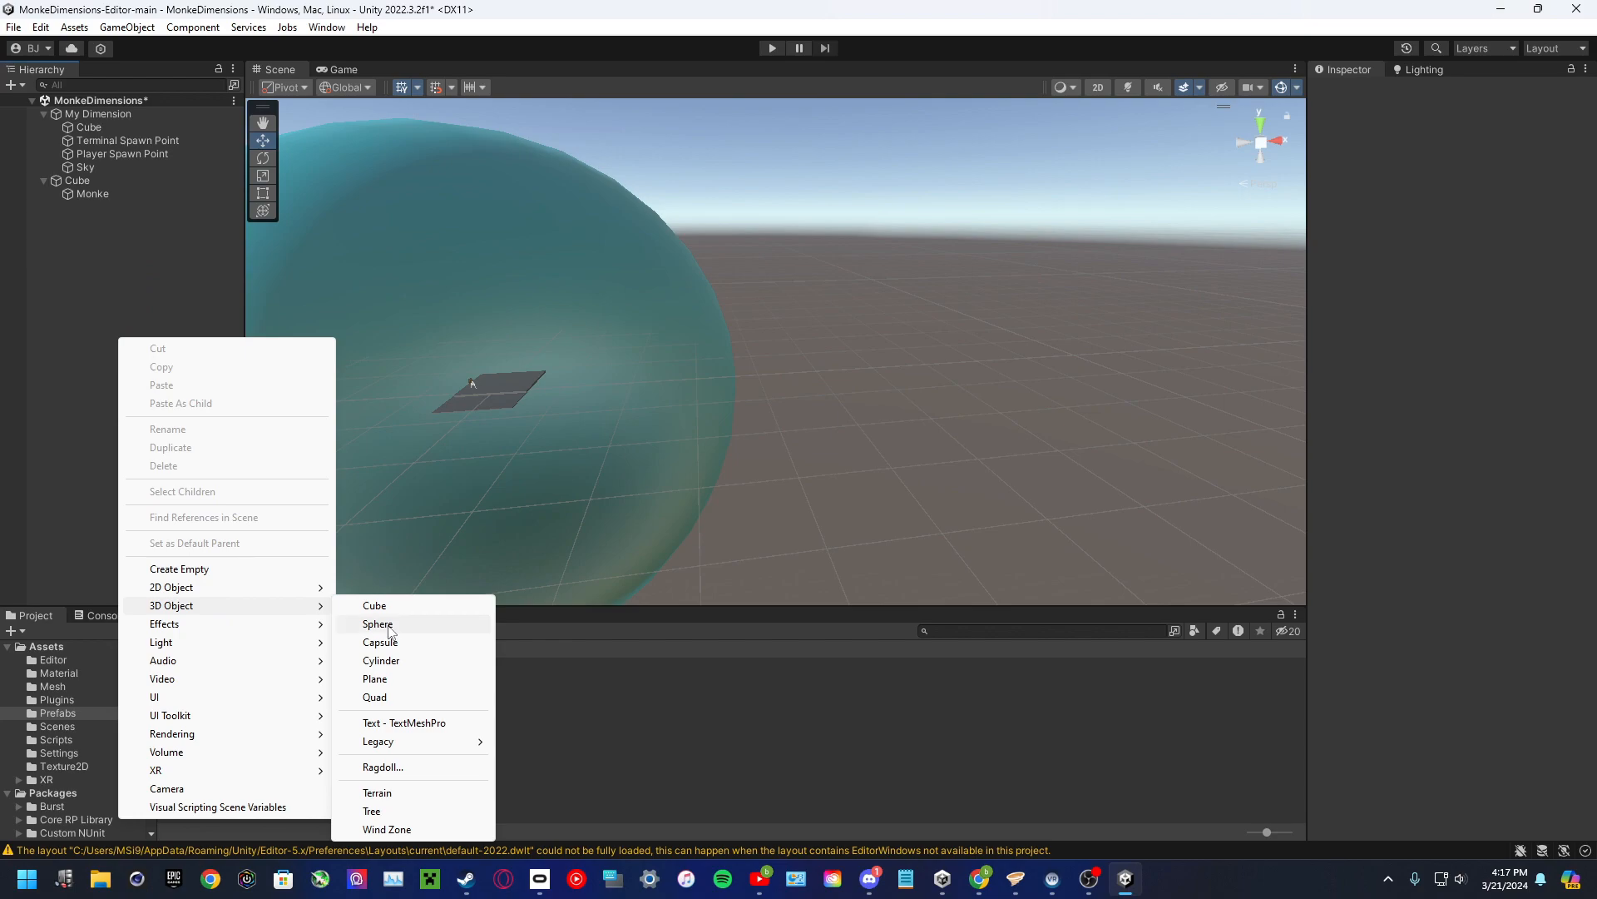
click(379, 624)
- Scale the new sphere uniformly to about 70.8, close to the size of the Sky sphere
click(256, 177)
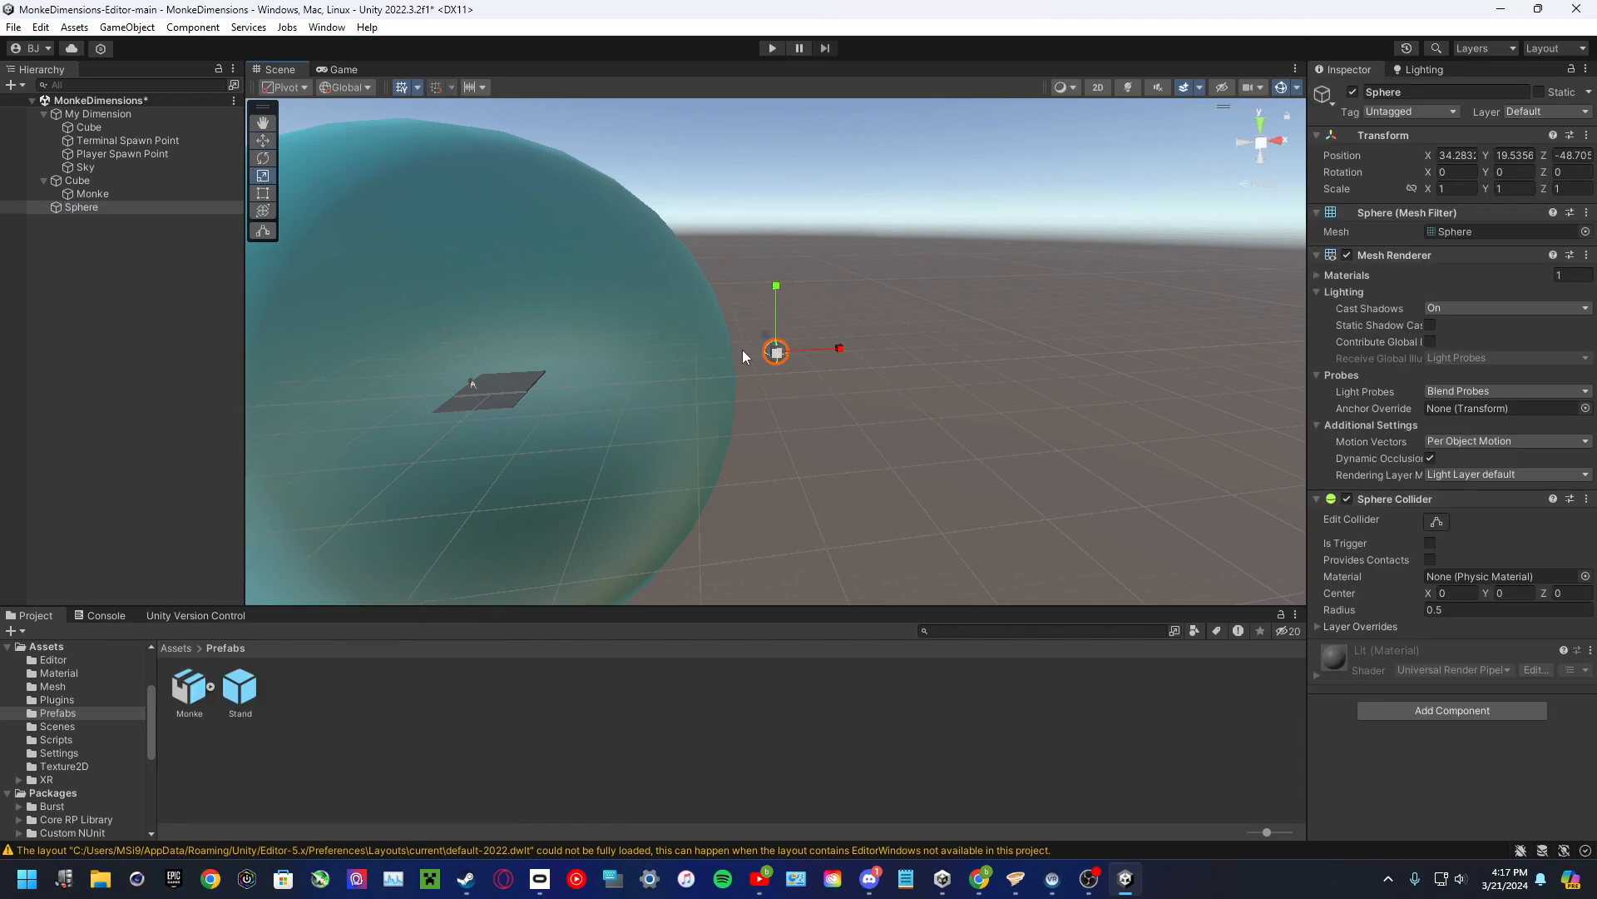
drag(782, 353, 699, 416)
key(f)
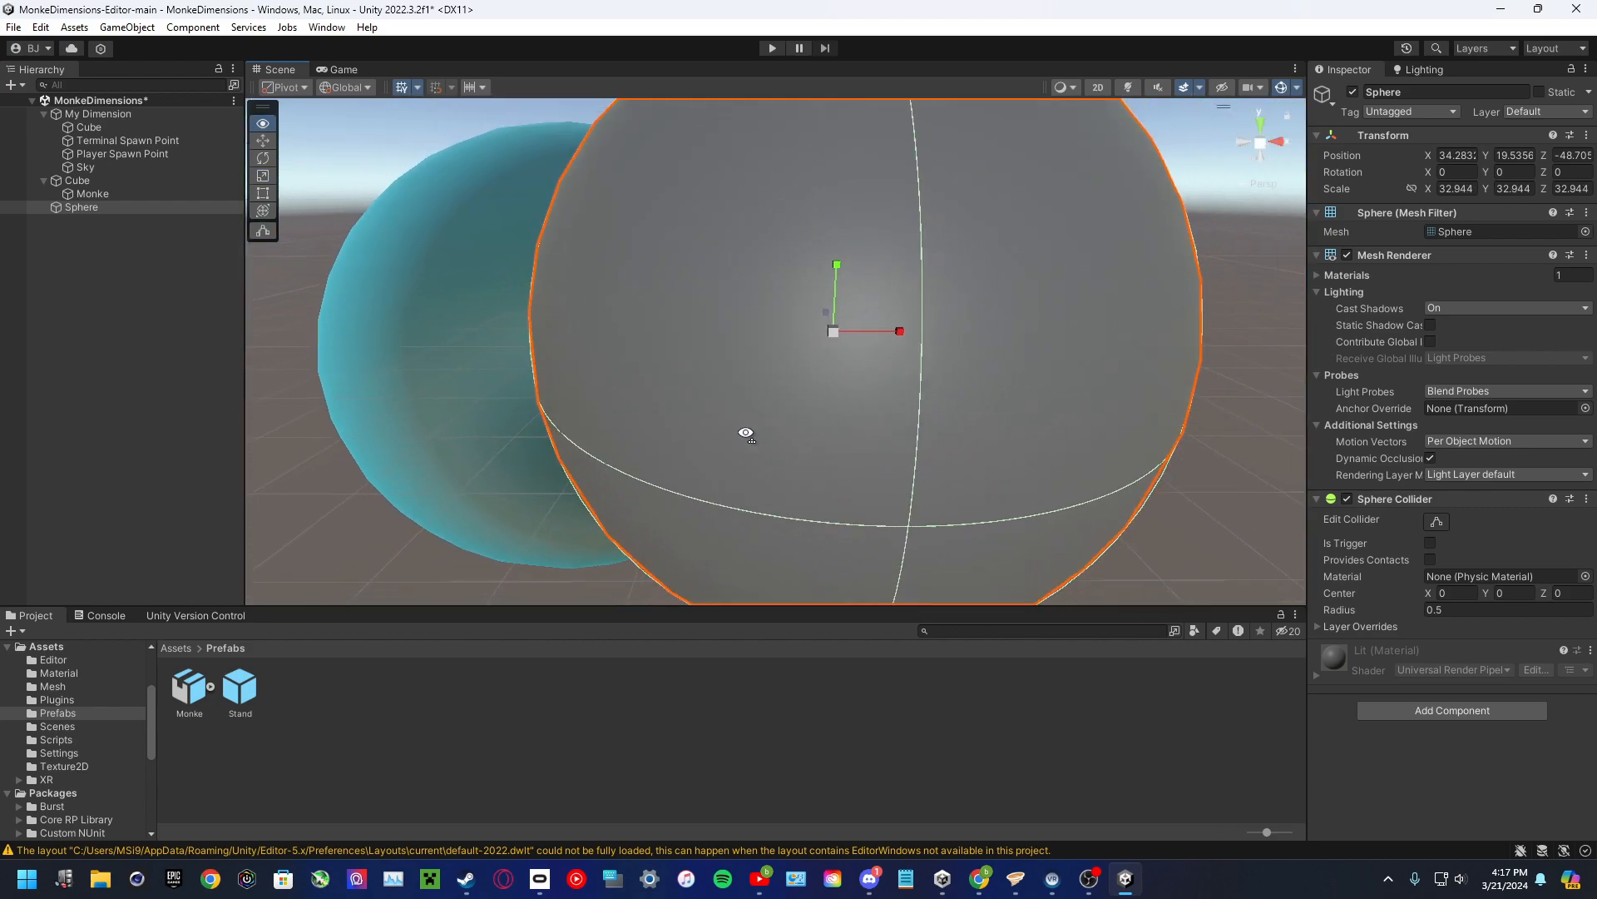
drag(808, 346, 869, 349)
right_drag(869, 349, 849, 307)
key(s)
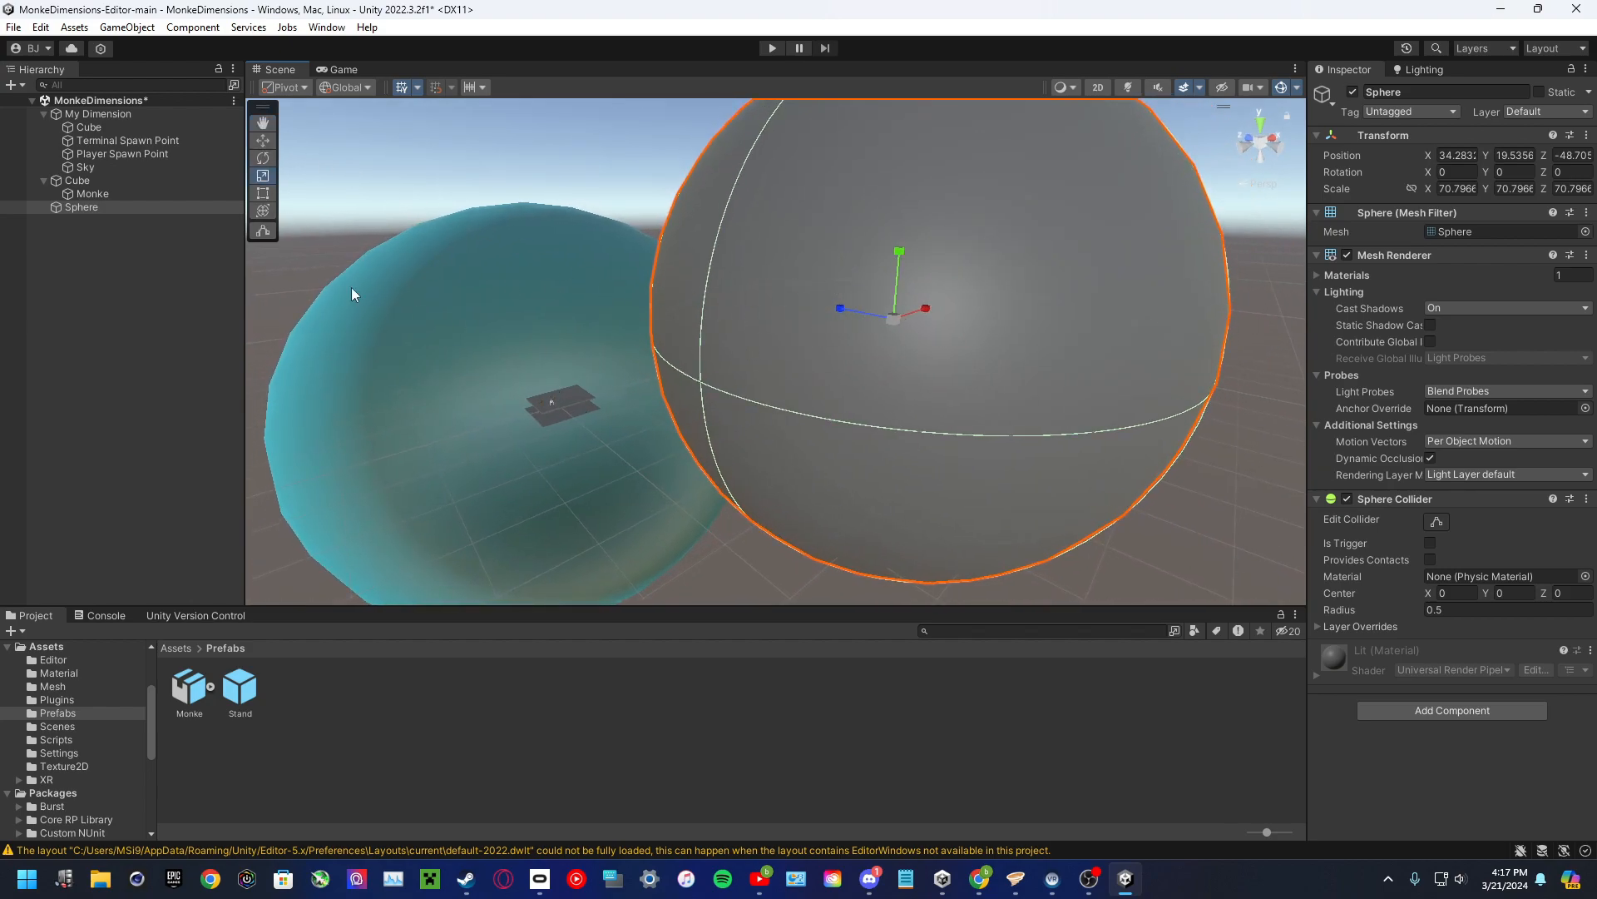
click(229, 327)
- Create a material named s in the Assets folder and select it to show its settings
click(176, 648)
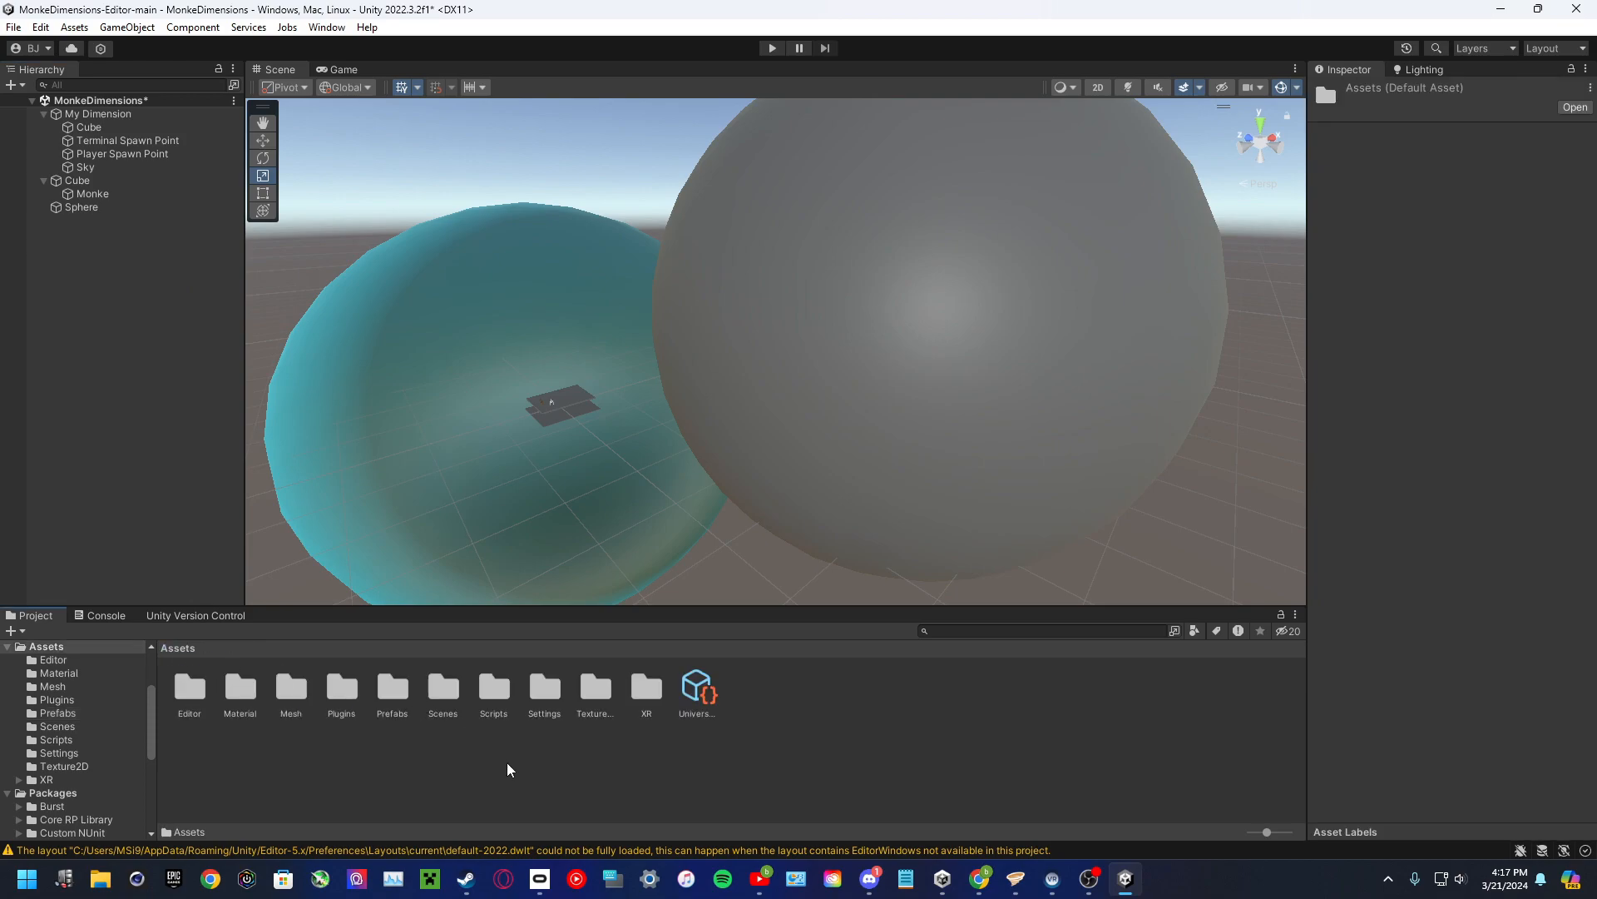
right_click(508, 778)
mouse_move(582, 281)
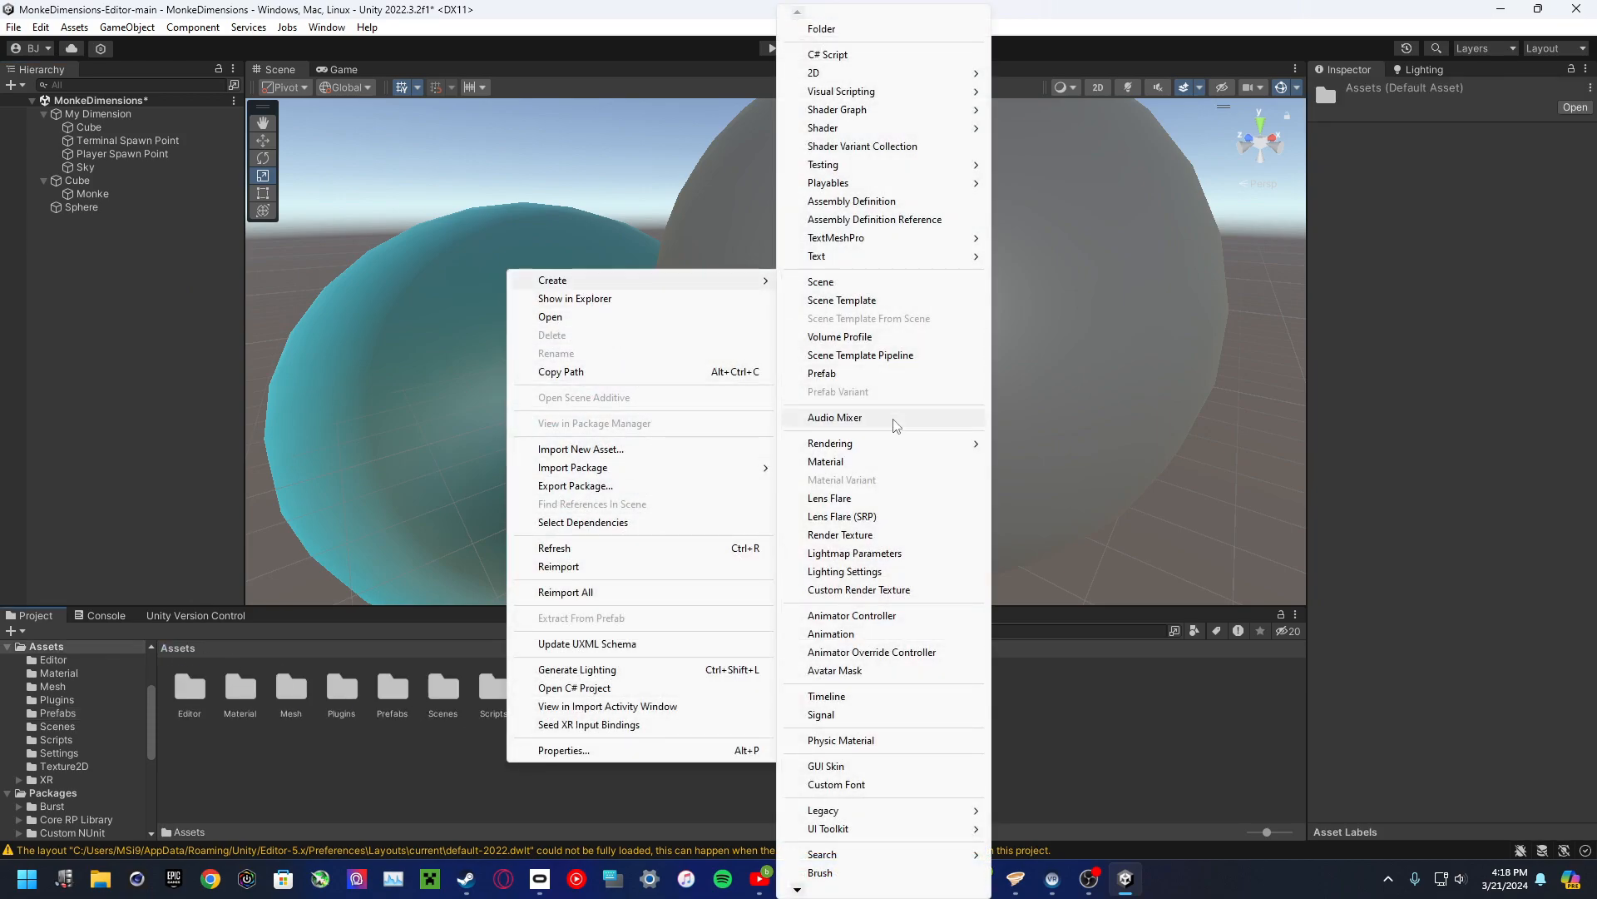
click(848, 462)
click(1024, 668)
click(710, 687)
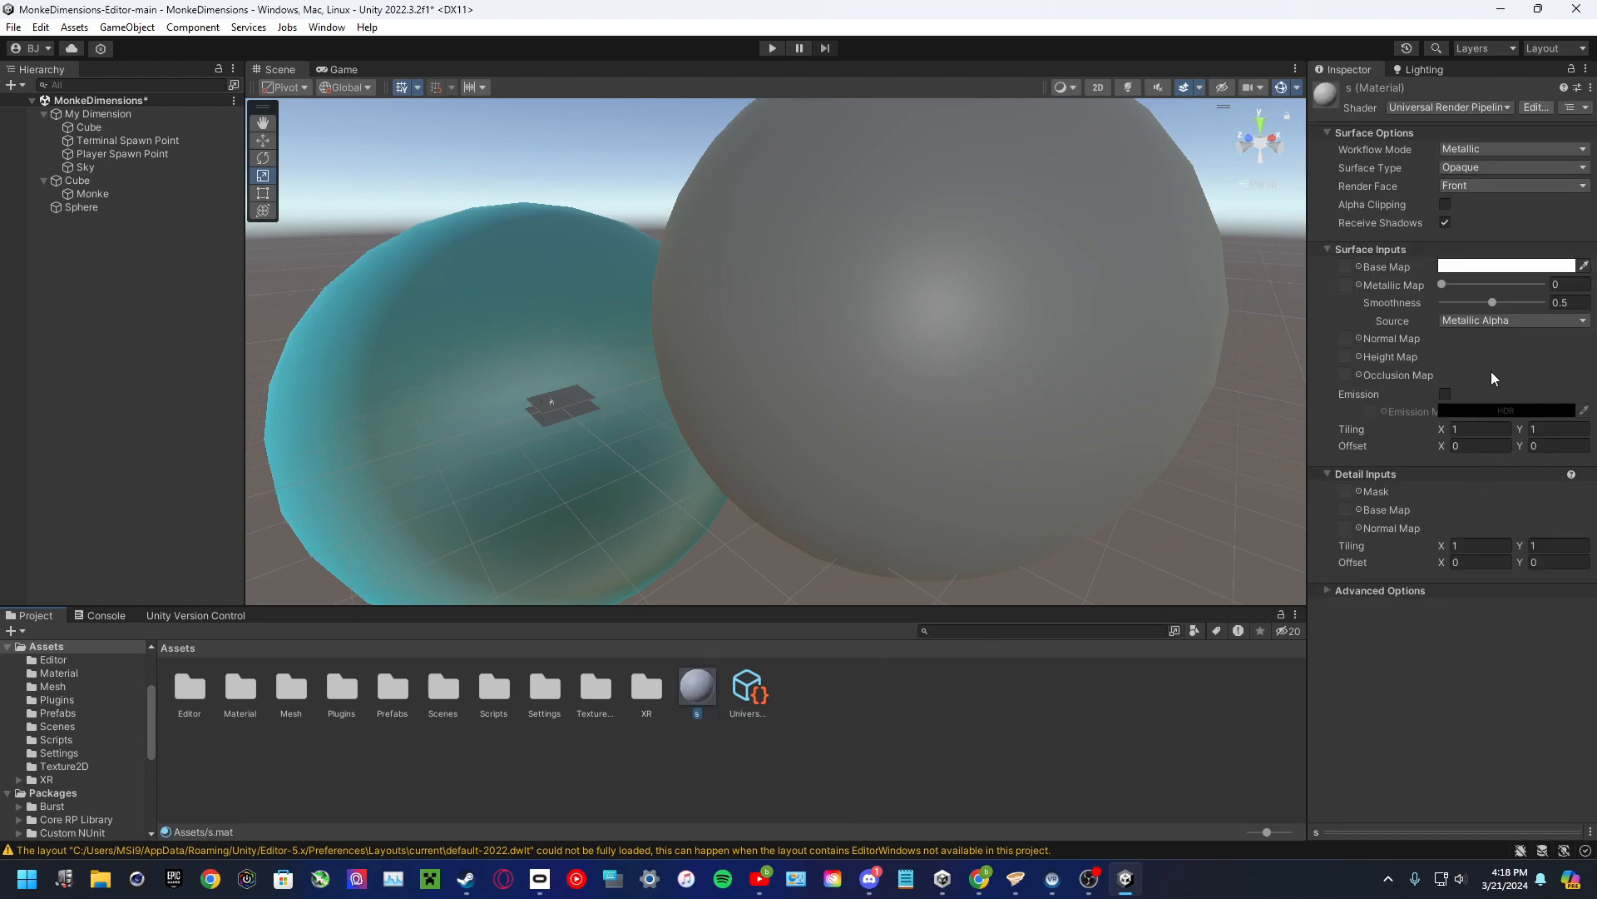
- Set material s's base map color to red and its render face to Back
click(1478, 266)
drag(1505, 385, 1557, 320)
click(803, 704)
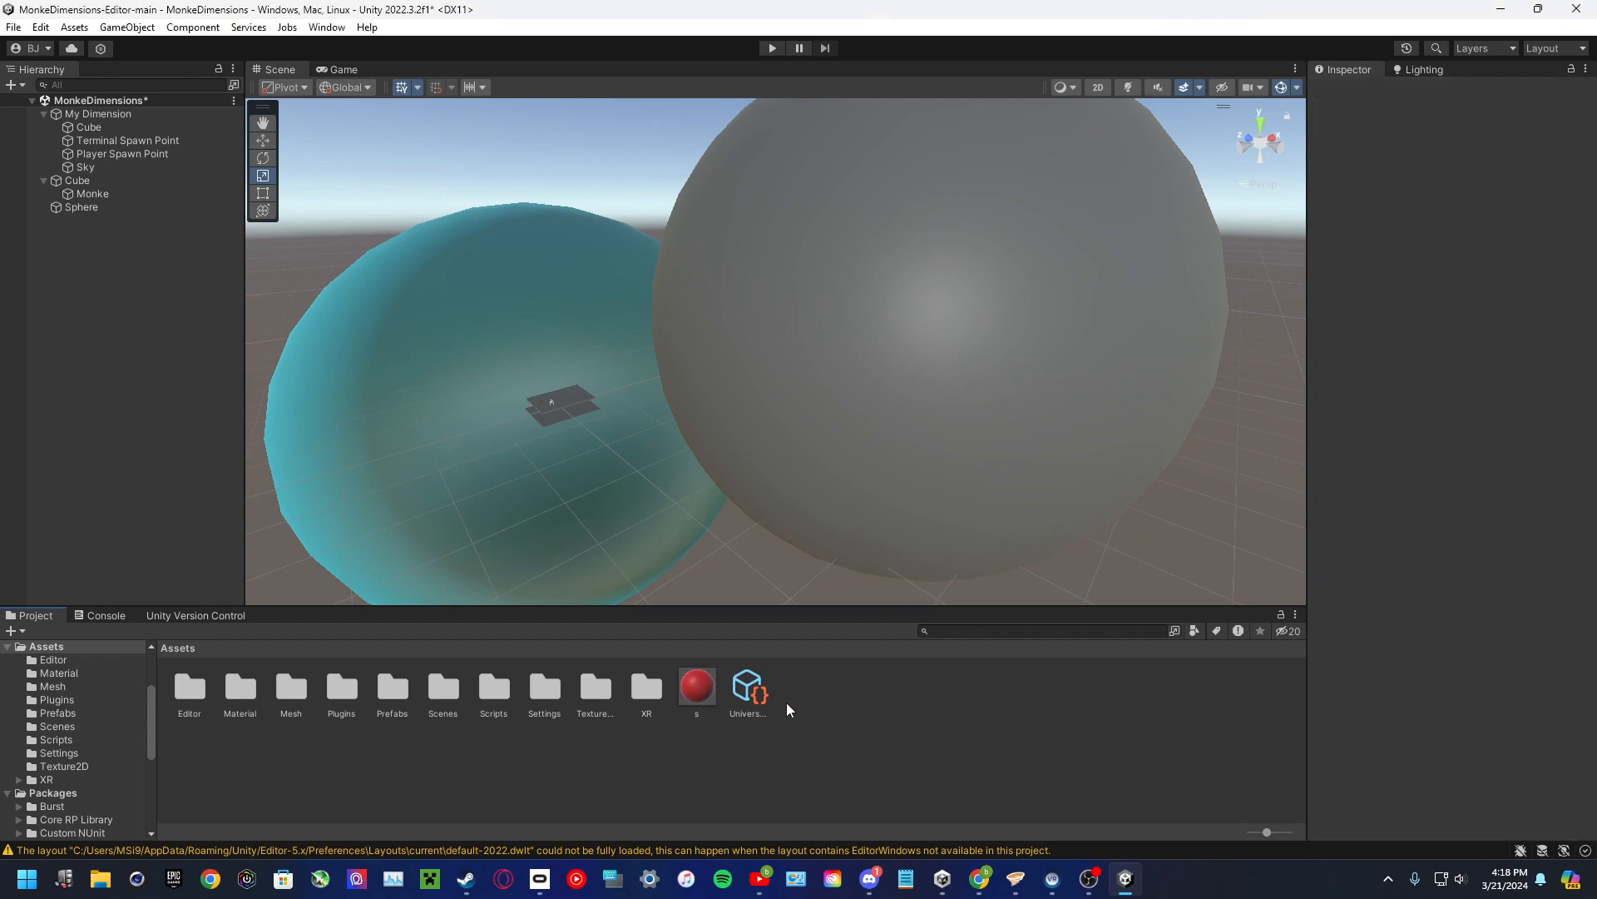
click(704, 699)
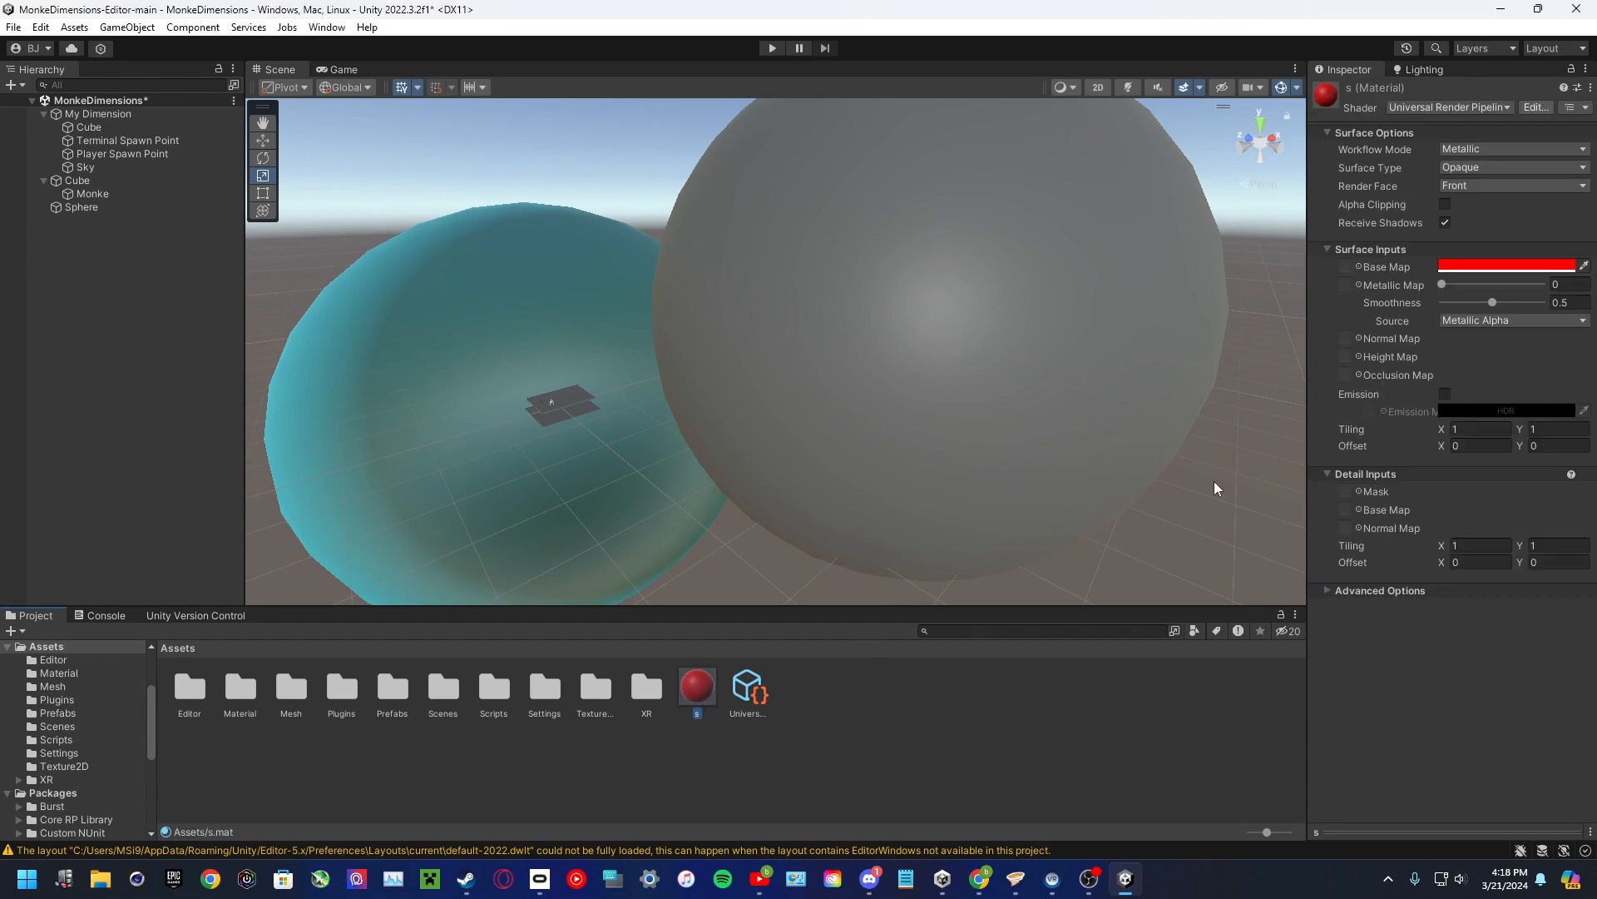
click(1470, 190)
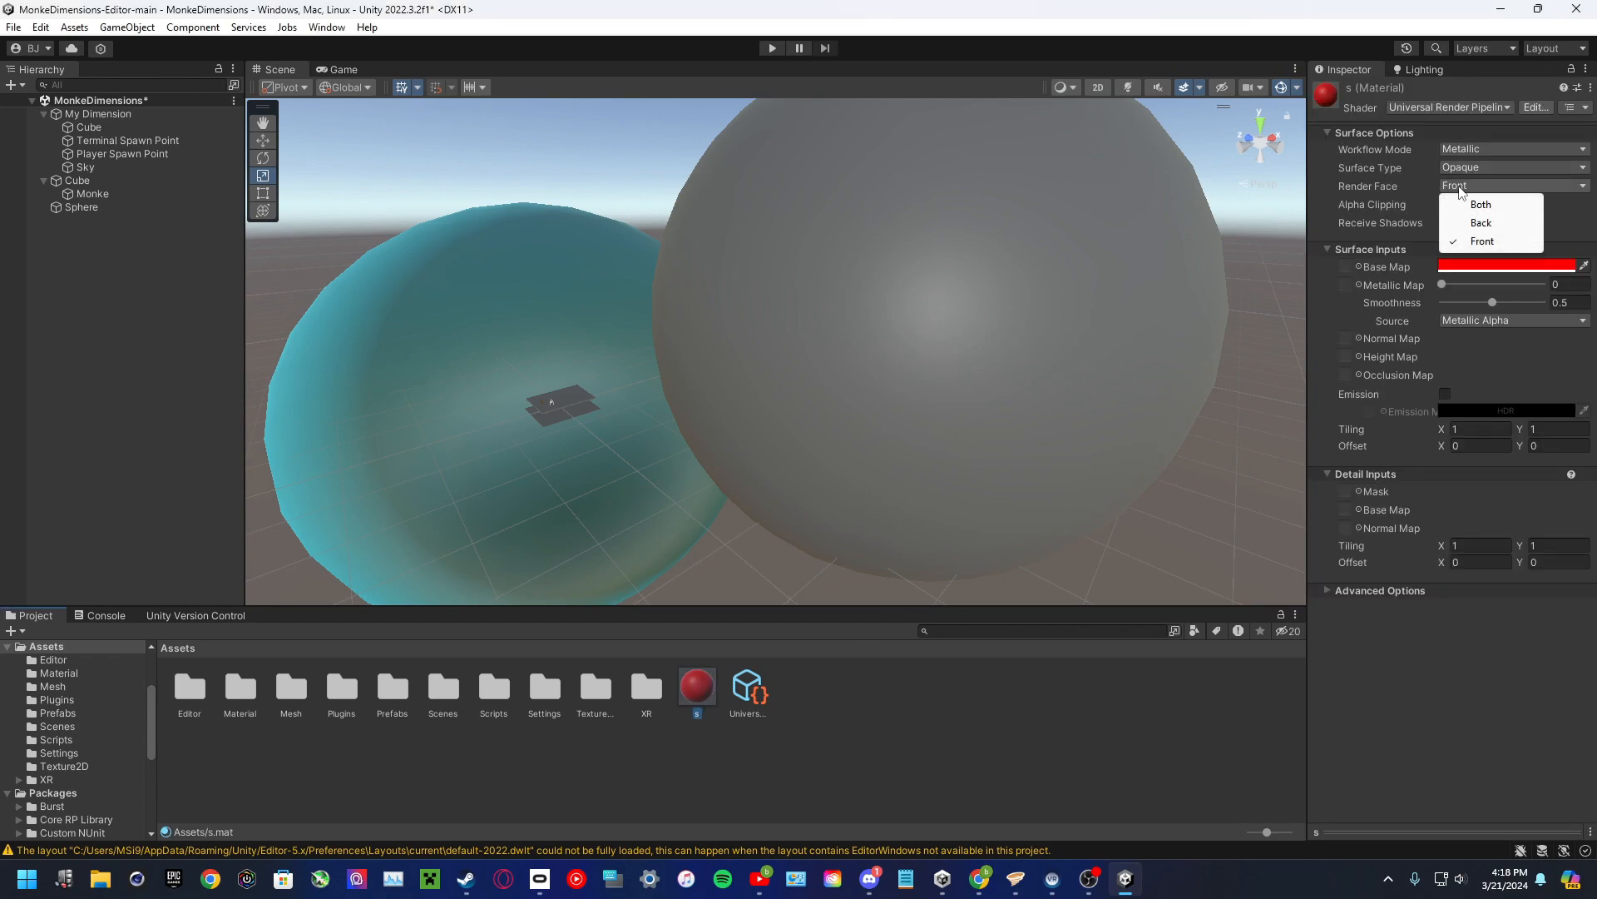
click(1481, 222)
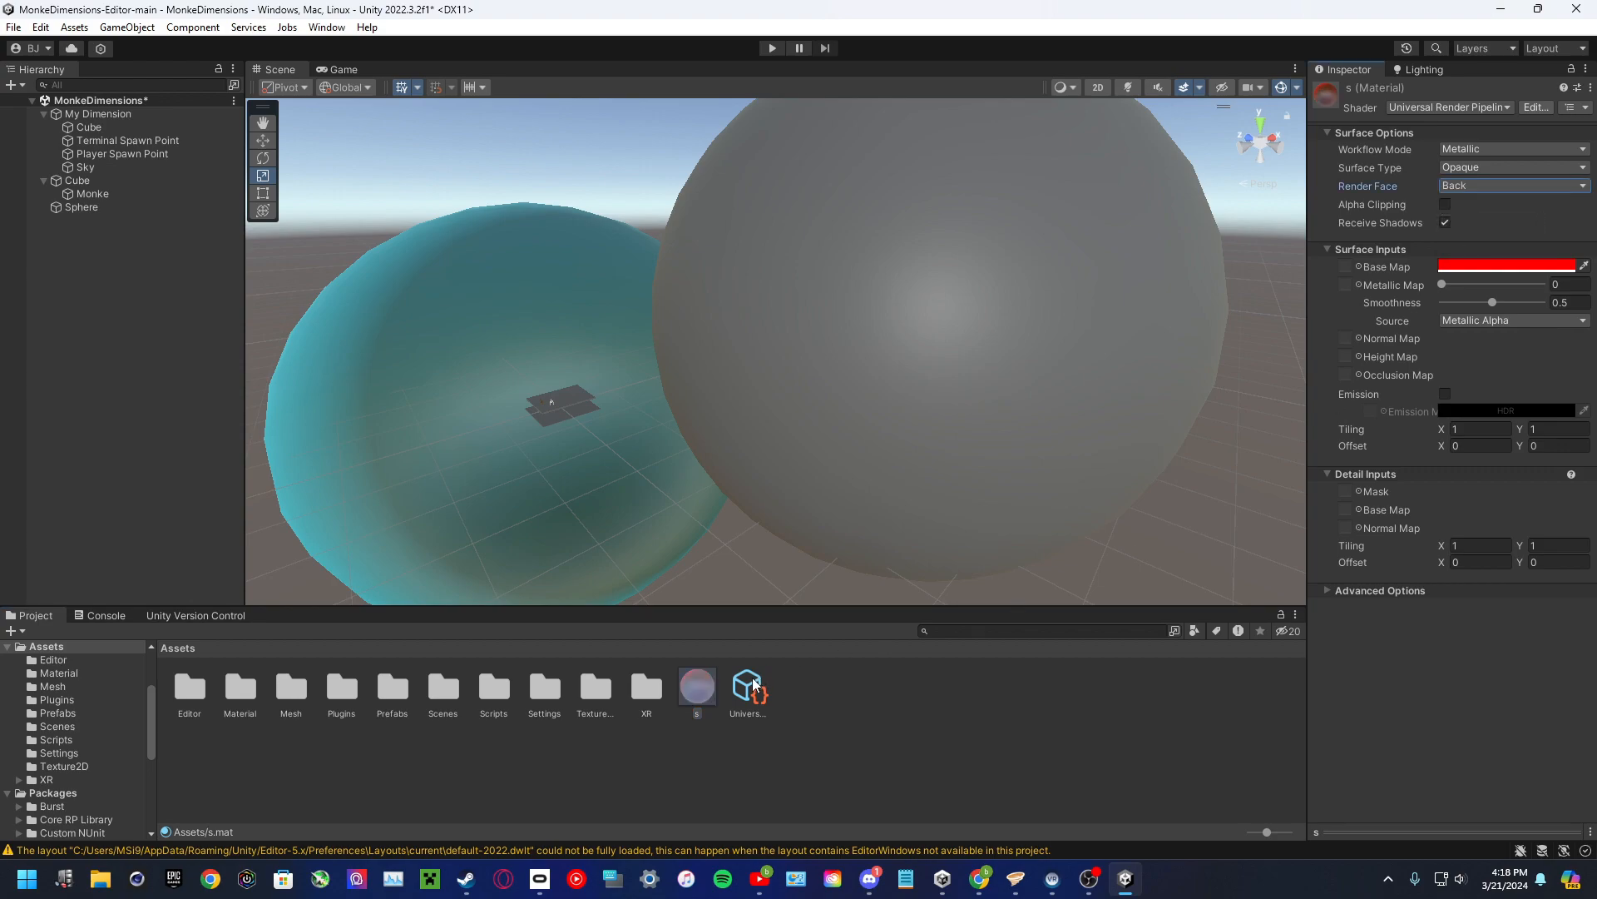
- Apply material s to the new sphere and set the material's smoothness to 0
scroll(980, 449, up, 10)
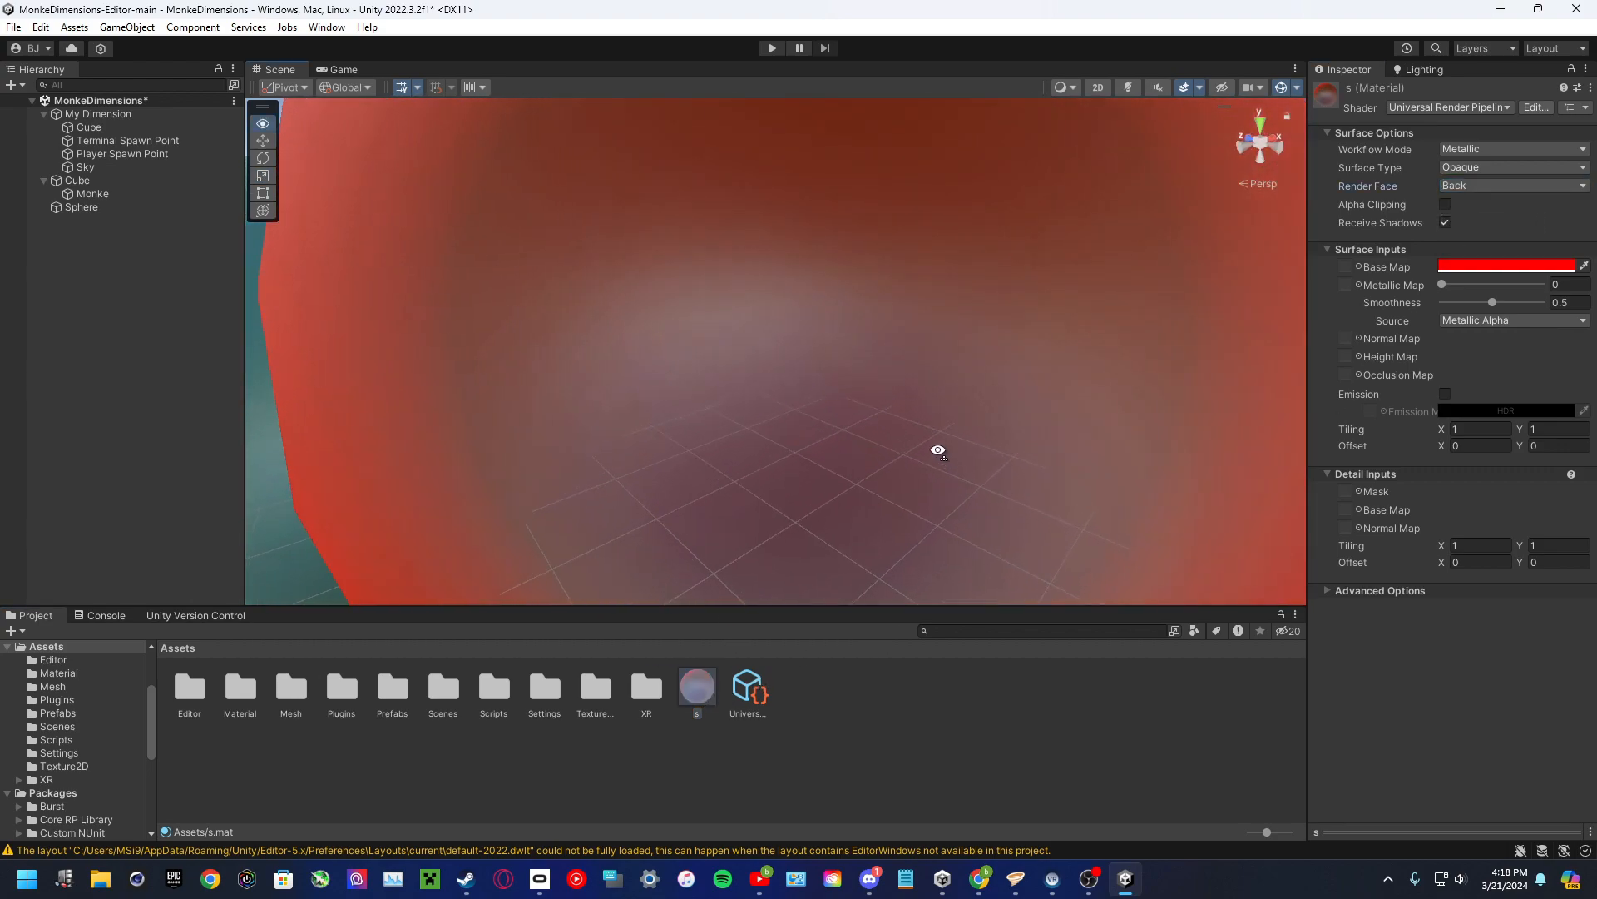
drag(1492, 304, 1428, 309)
right_drag(1044, 348, 1060, 405)
key(w)
right_drag(1170, 363, 1302, 423)
key(s)
right_drag(1110, 349, 835, 398)
key(w)
key(ctrl+z)
key(w)
key(w)
key(w)
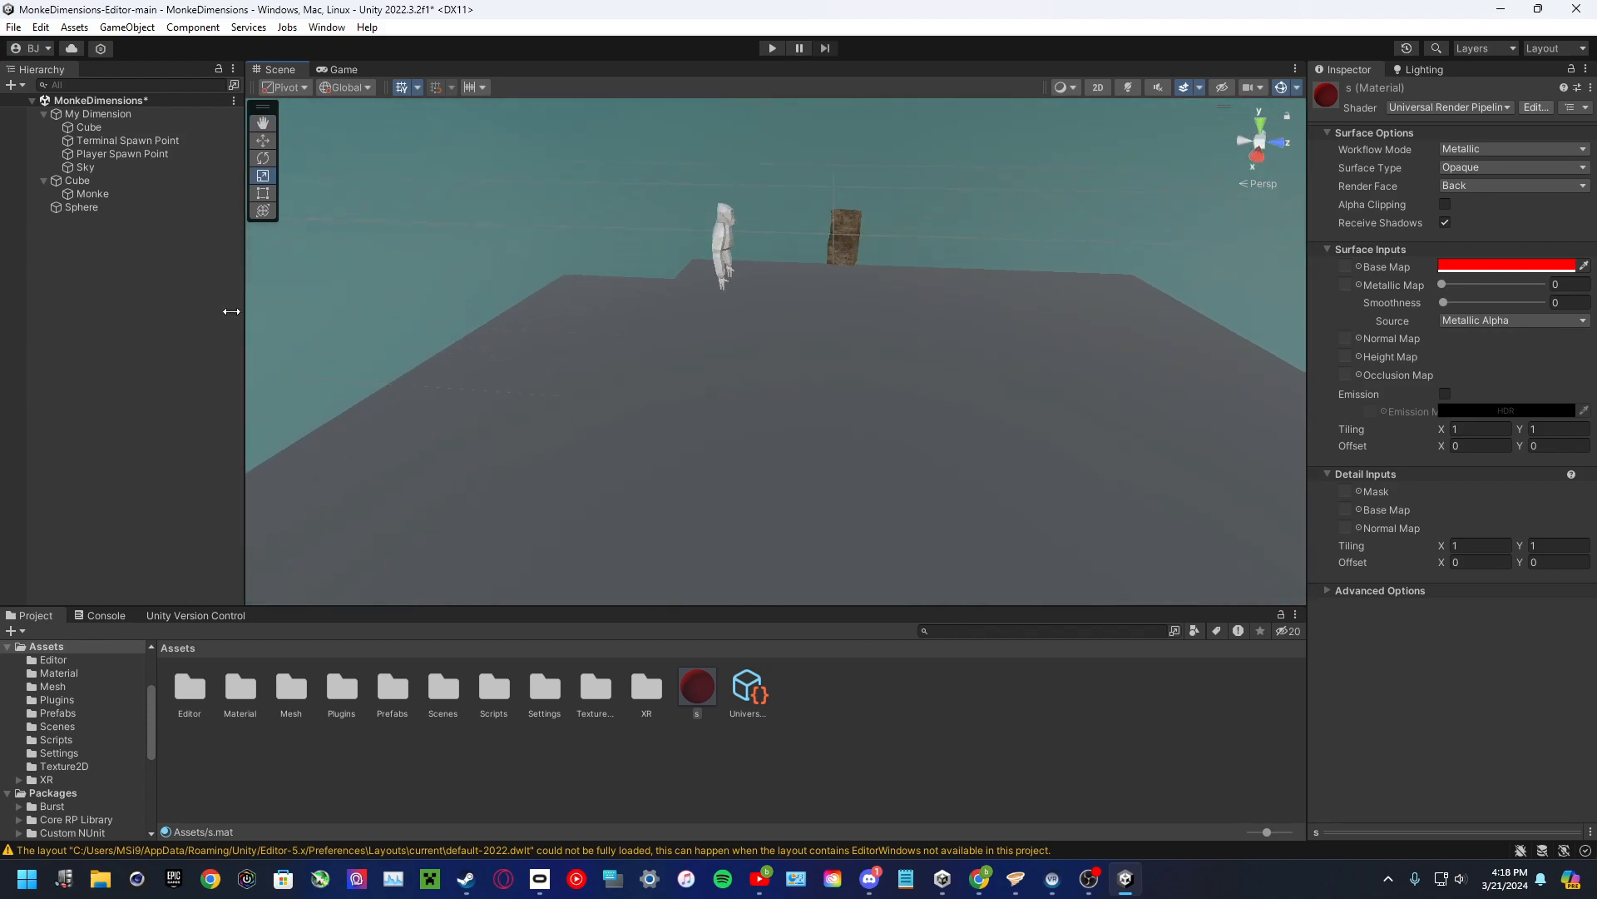
- Add a new 3D cube named d to the scene
right_click(145, 338)
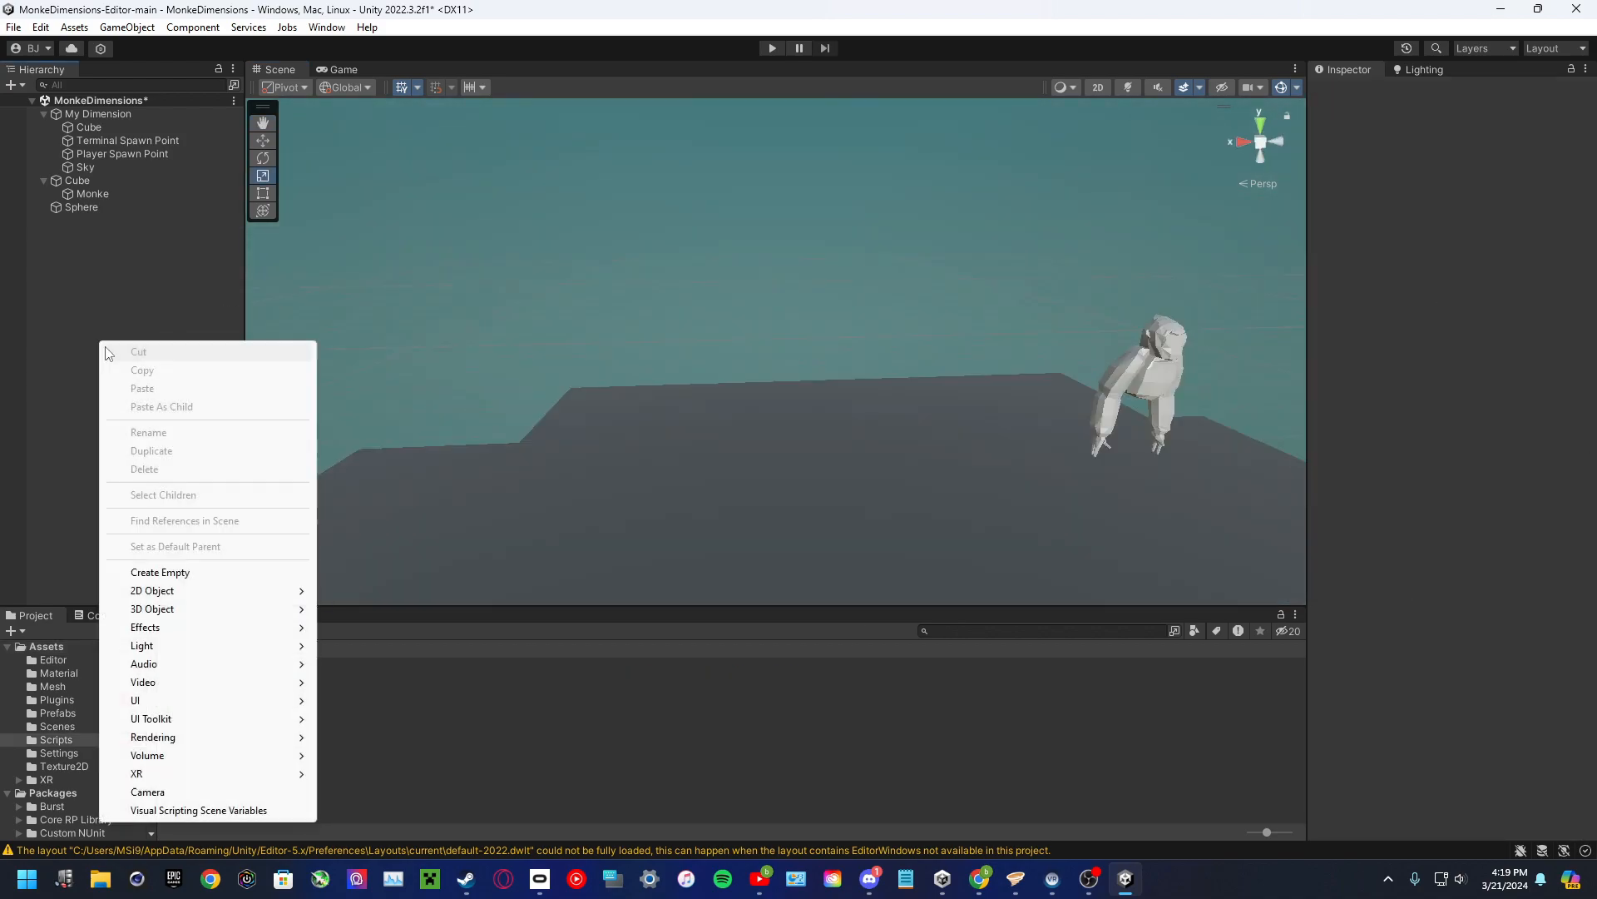
mouse_move(197, 616)
click(359, 610)
text(d)
right_drag(813, 451, 900, 366)
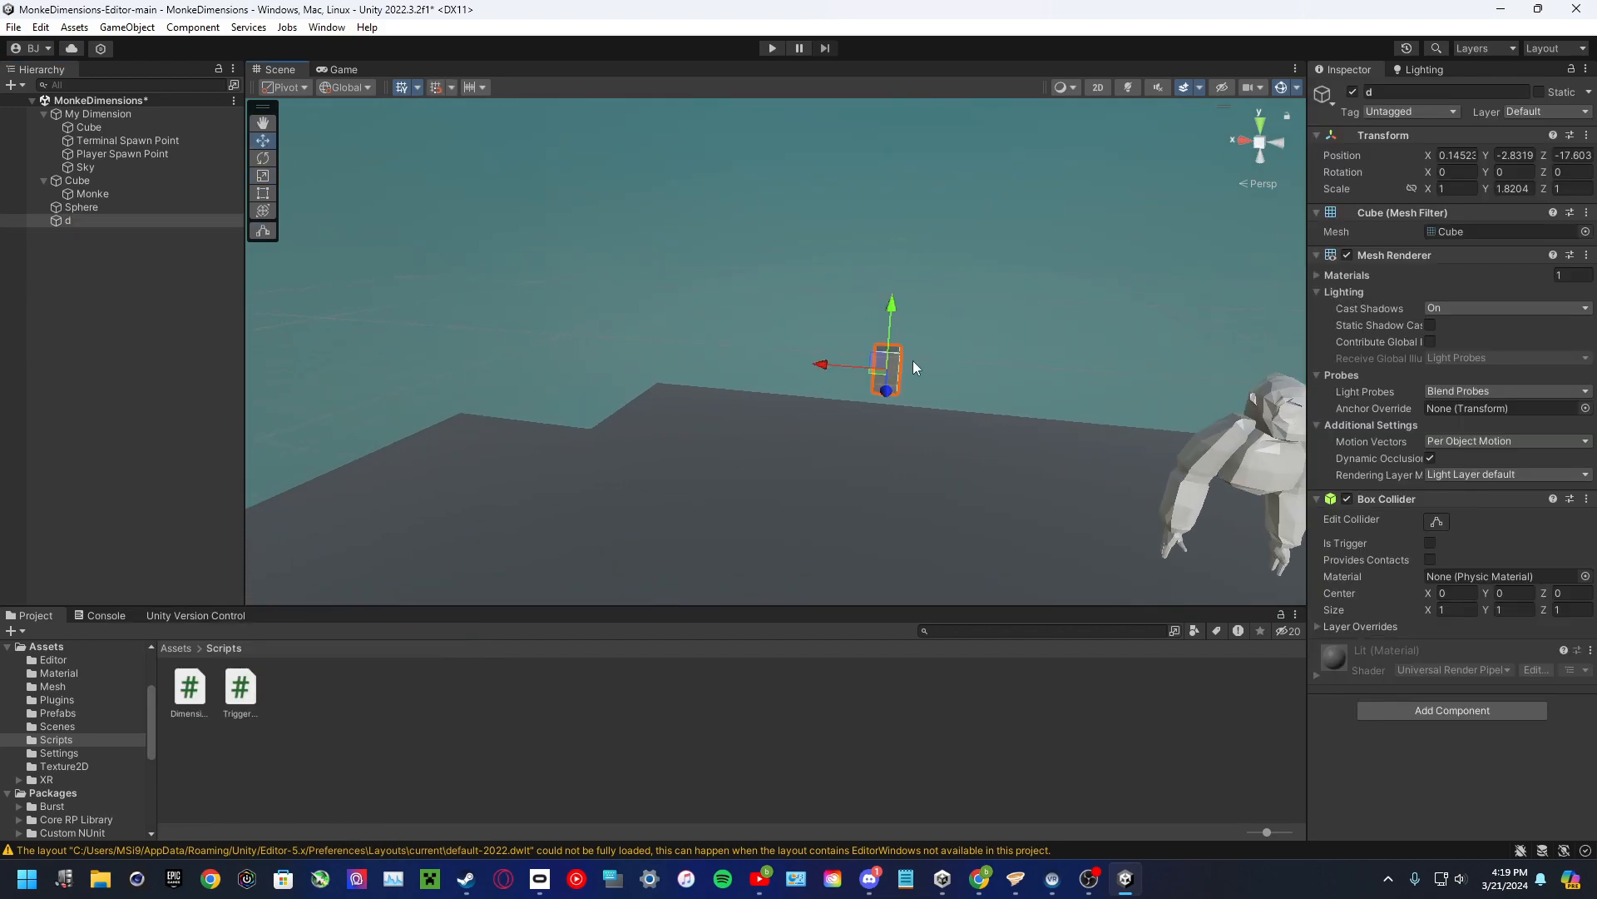
- Move cube d above the floor and resize it into a thin upright panel about 0.86 wide and 0.93 high
drag(886, 571, 911, 287)
drag(850, 353, 553, 429)
click(264, 193)
drag(554, 345, 598, 410)
key(f)
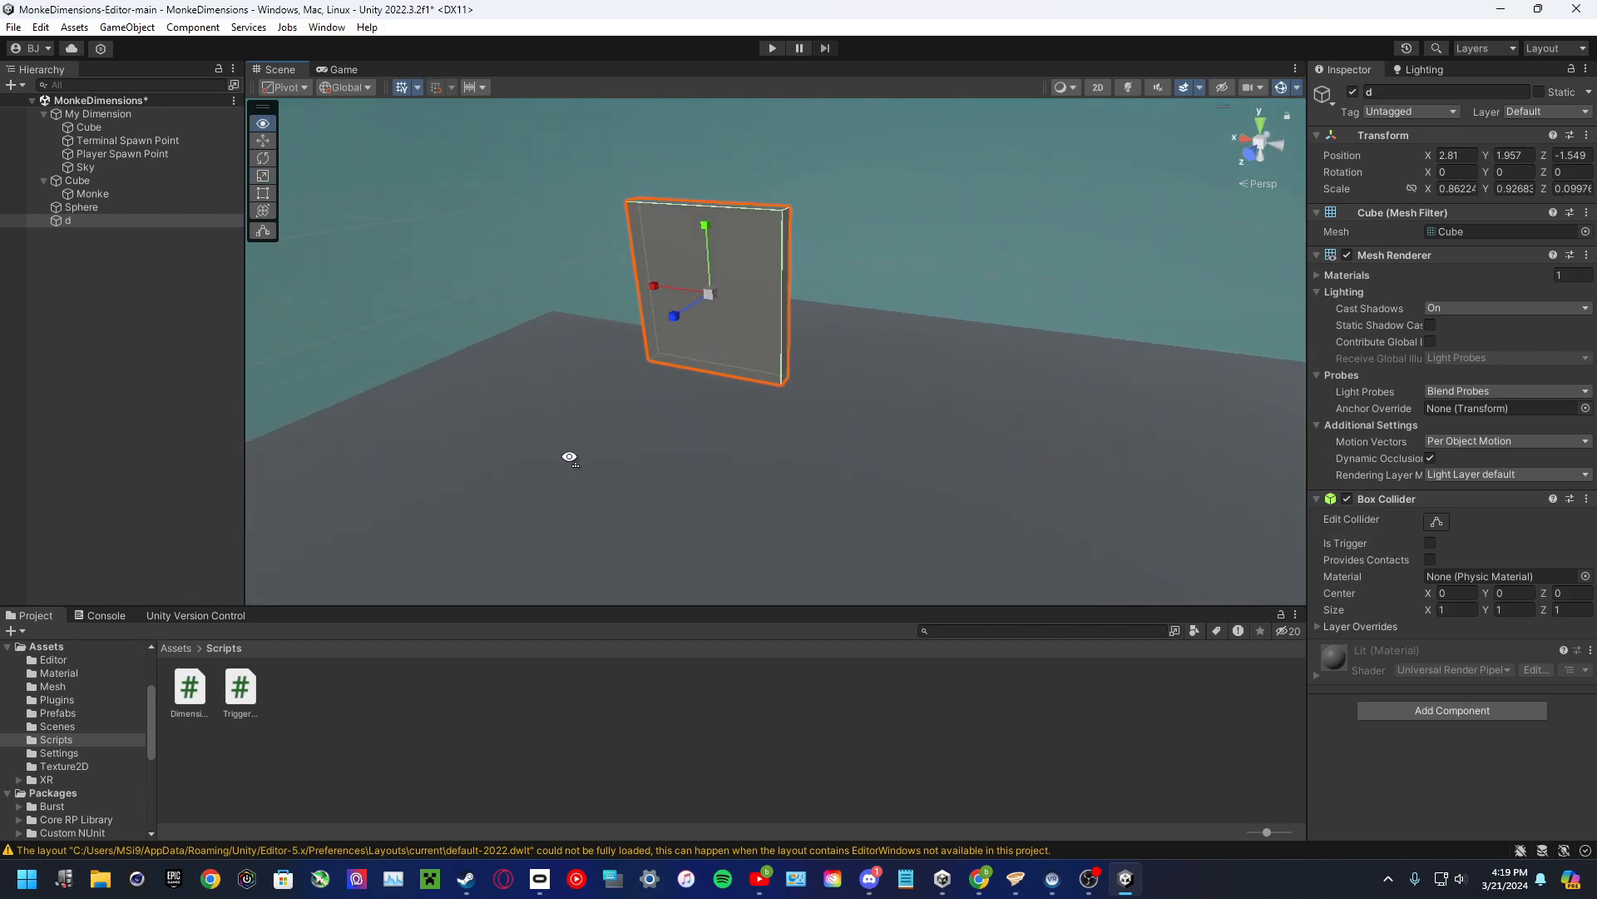
- Add the Trigger Events script to panel d and duplicate the panel
drag(927, 263, 923, 275)
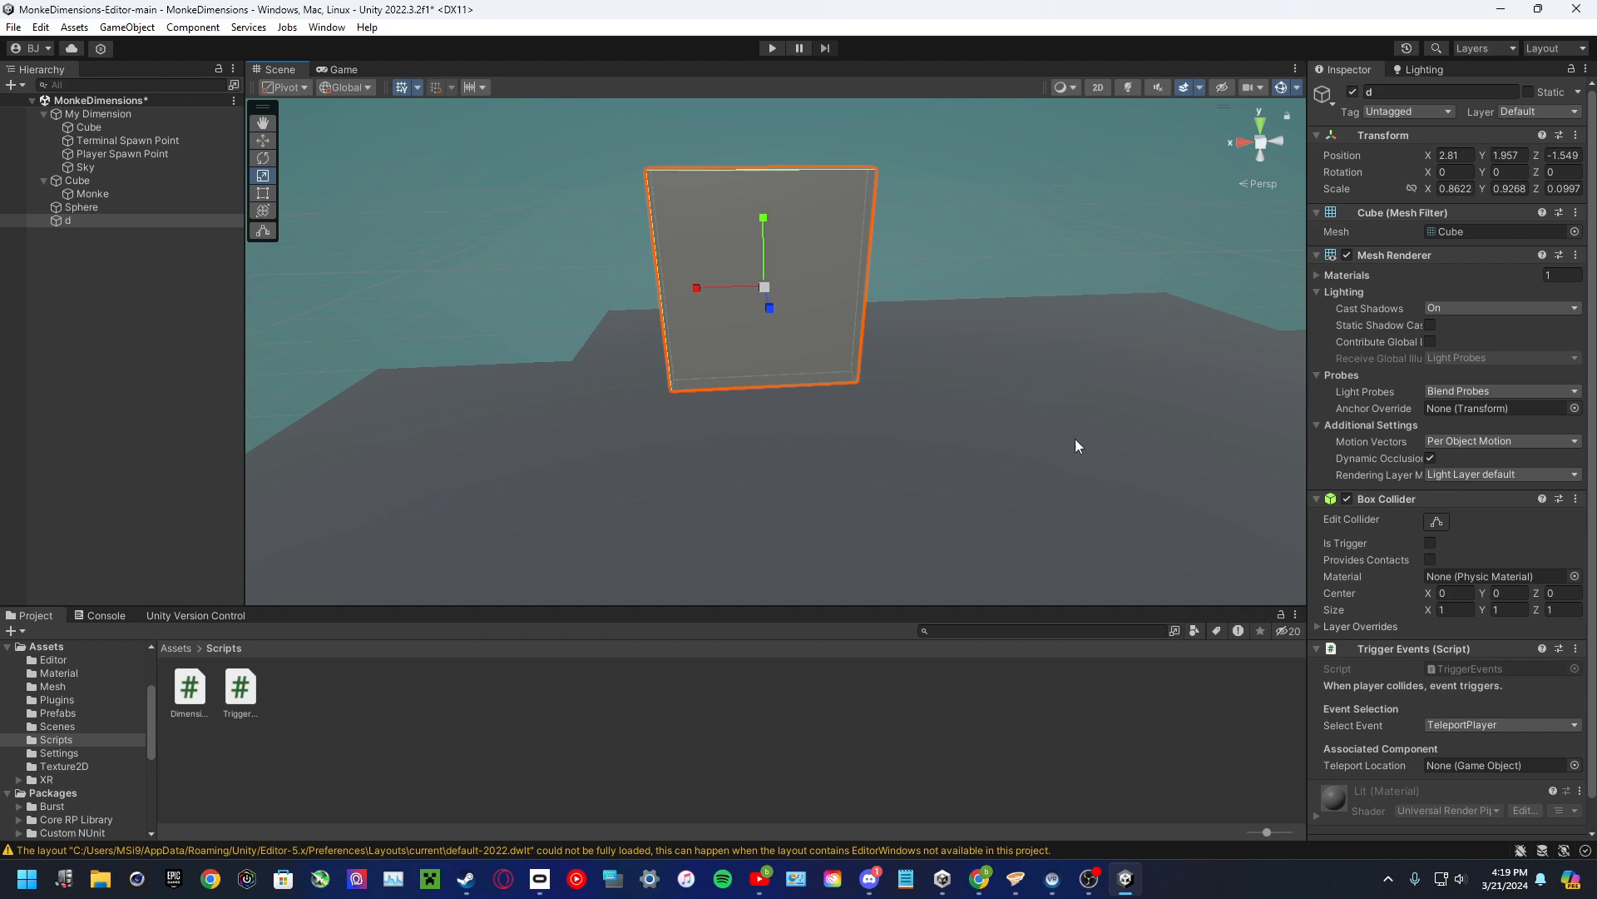
middle_drag(1275, 466, 1019, 501)
key(ctrl+d)
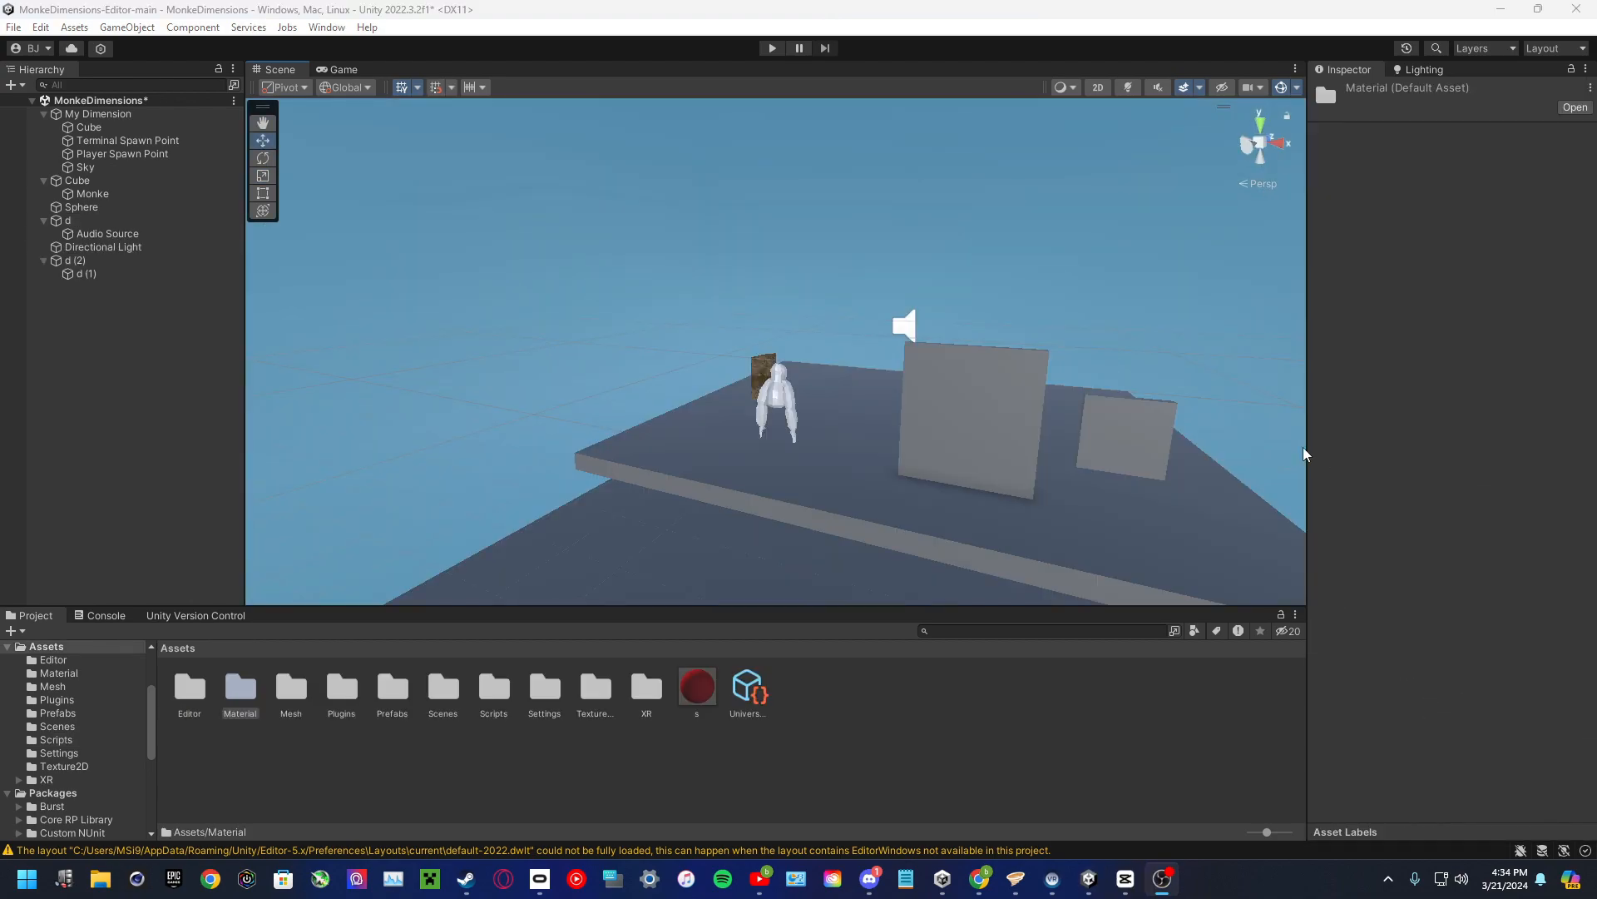
- Set the Select Event option in panel d's Trigger Events component to ToggleActiveState
right_drag(1304, 453, 253, 438)
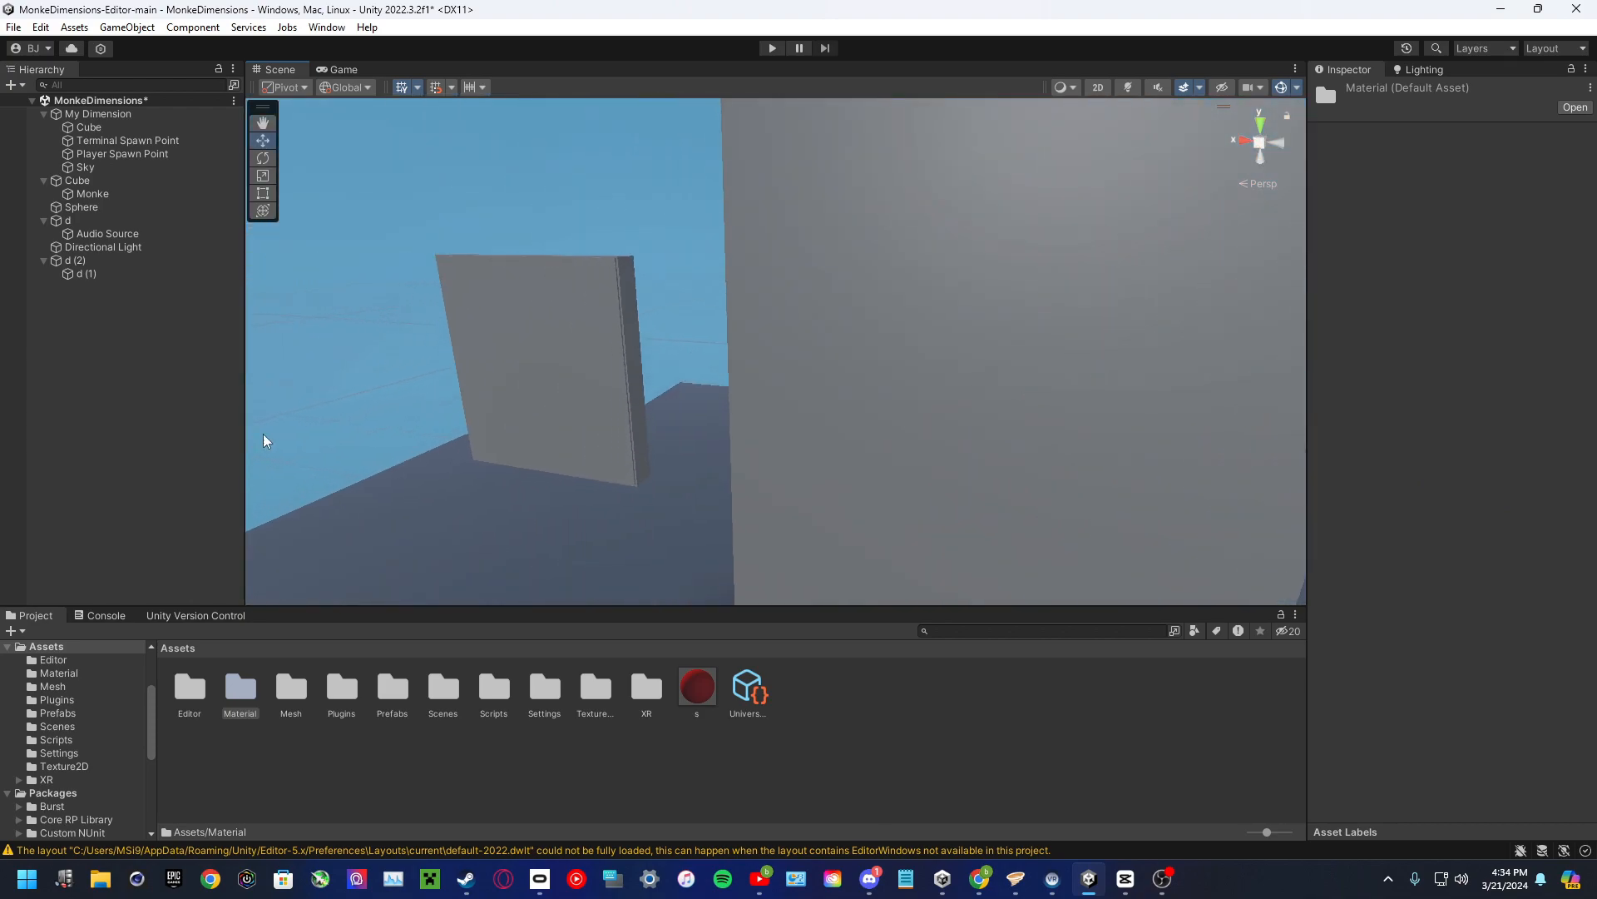
click(600, 368)
click(1445, 718)
click(1431, 742)
click(1451, 725)
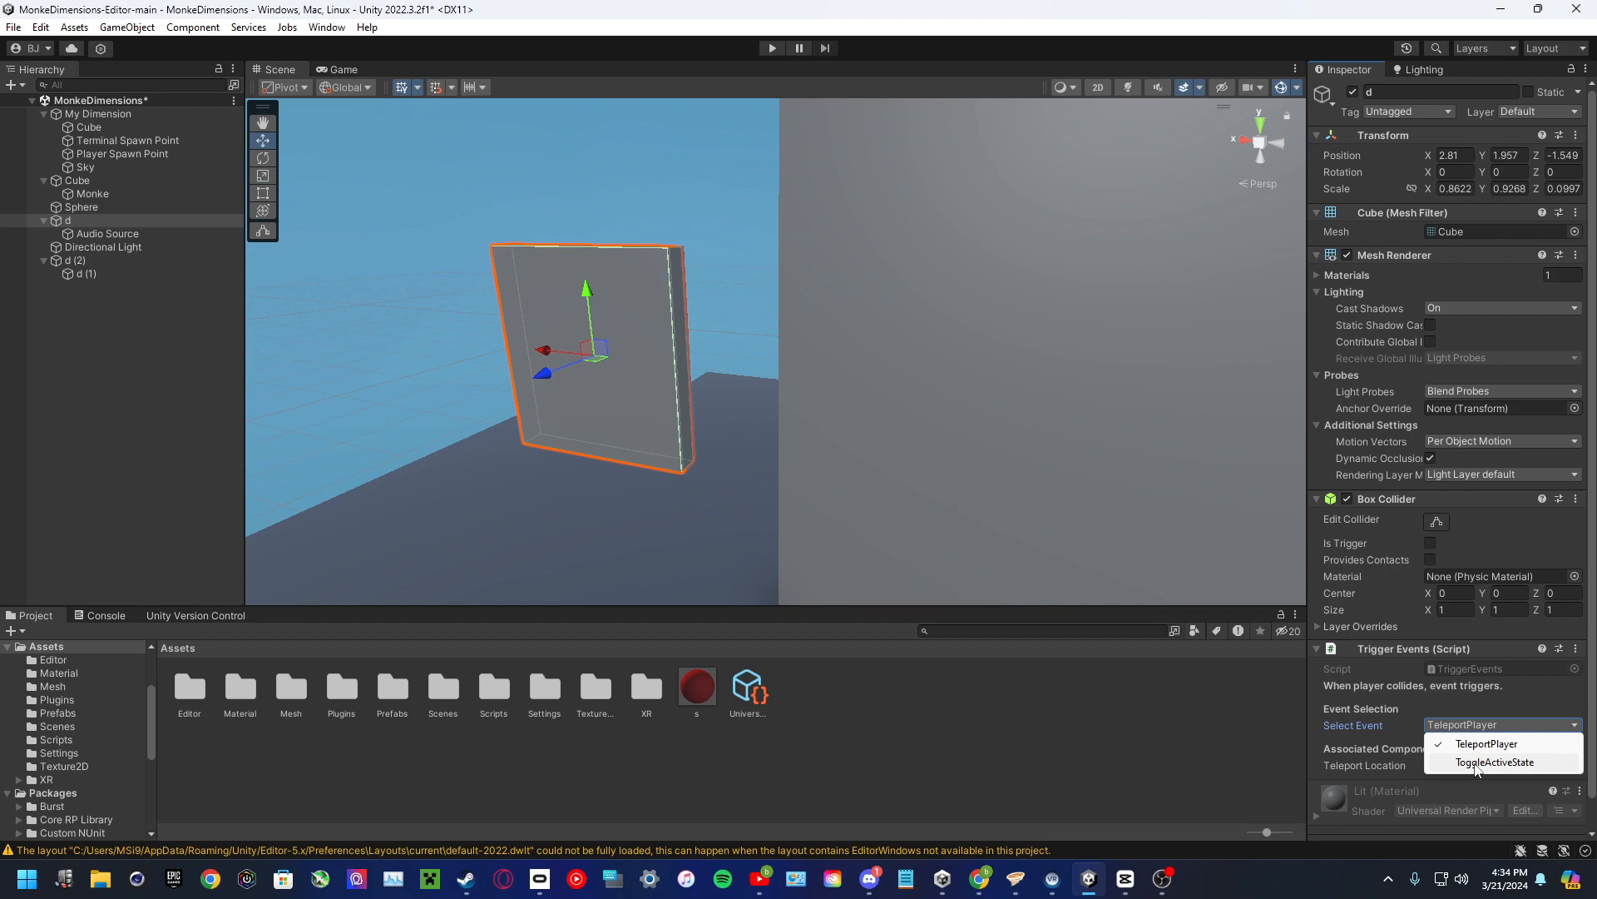
click(1477, 763)
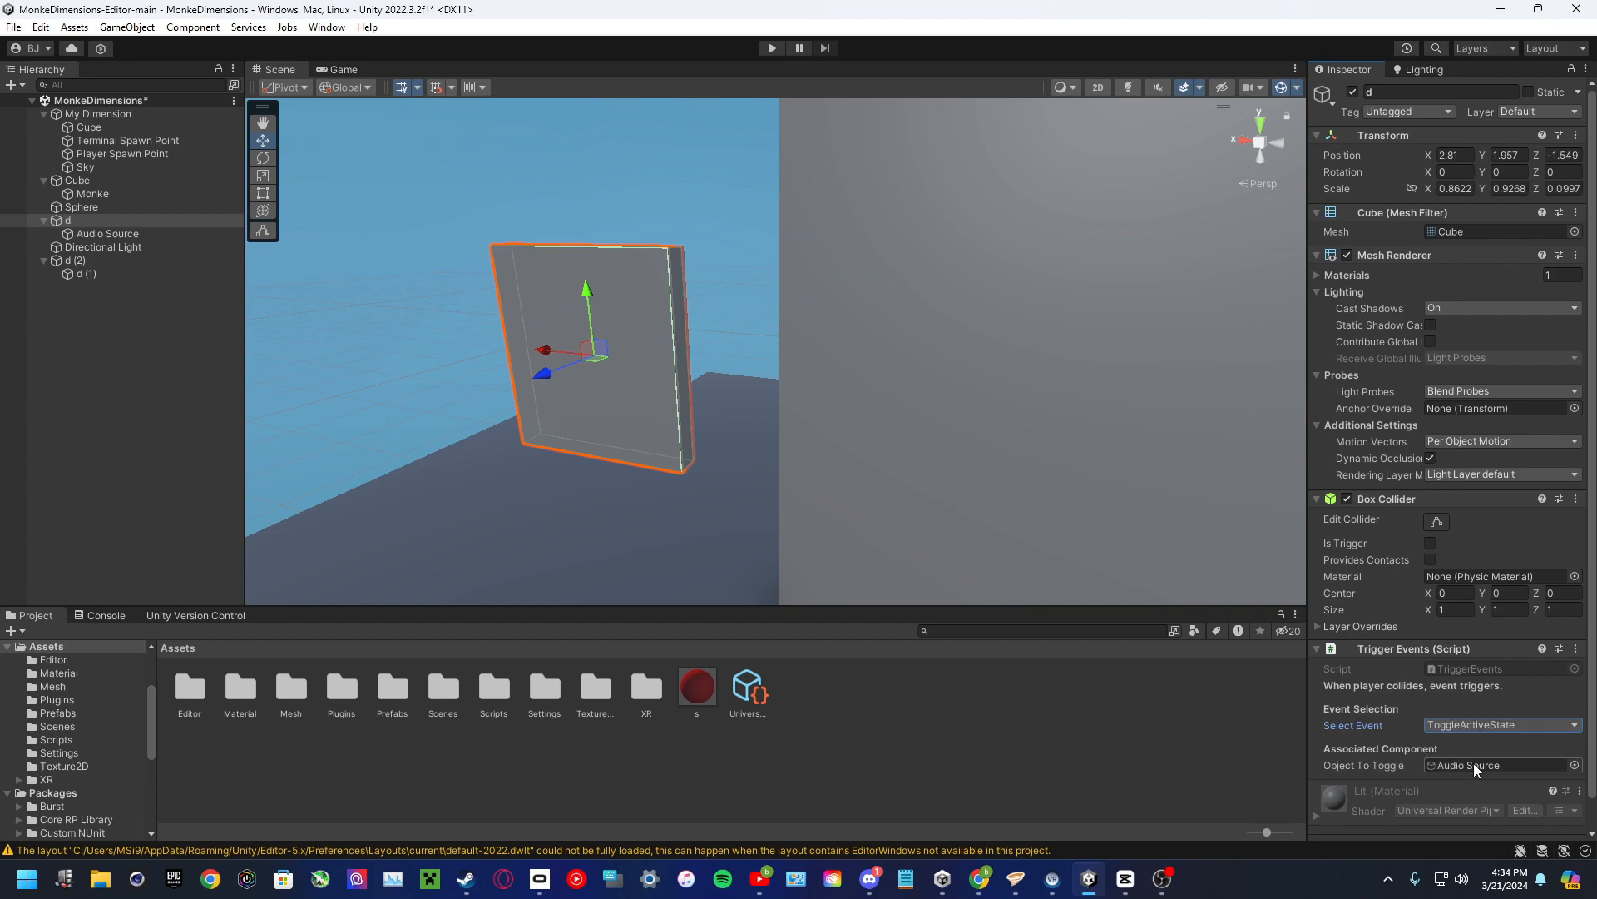
- Check the Trigger Events settings of the large panel d (1) and of the small panel d
right_drag(1106, 539, 1145, 545)
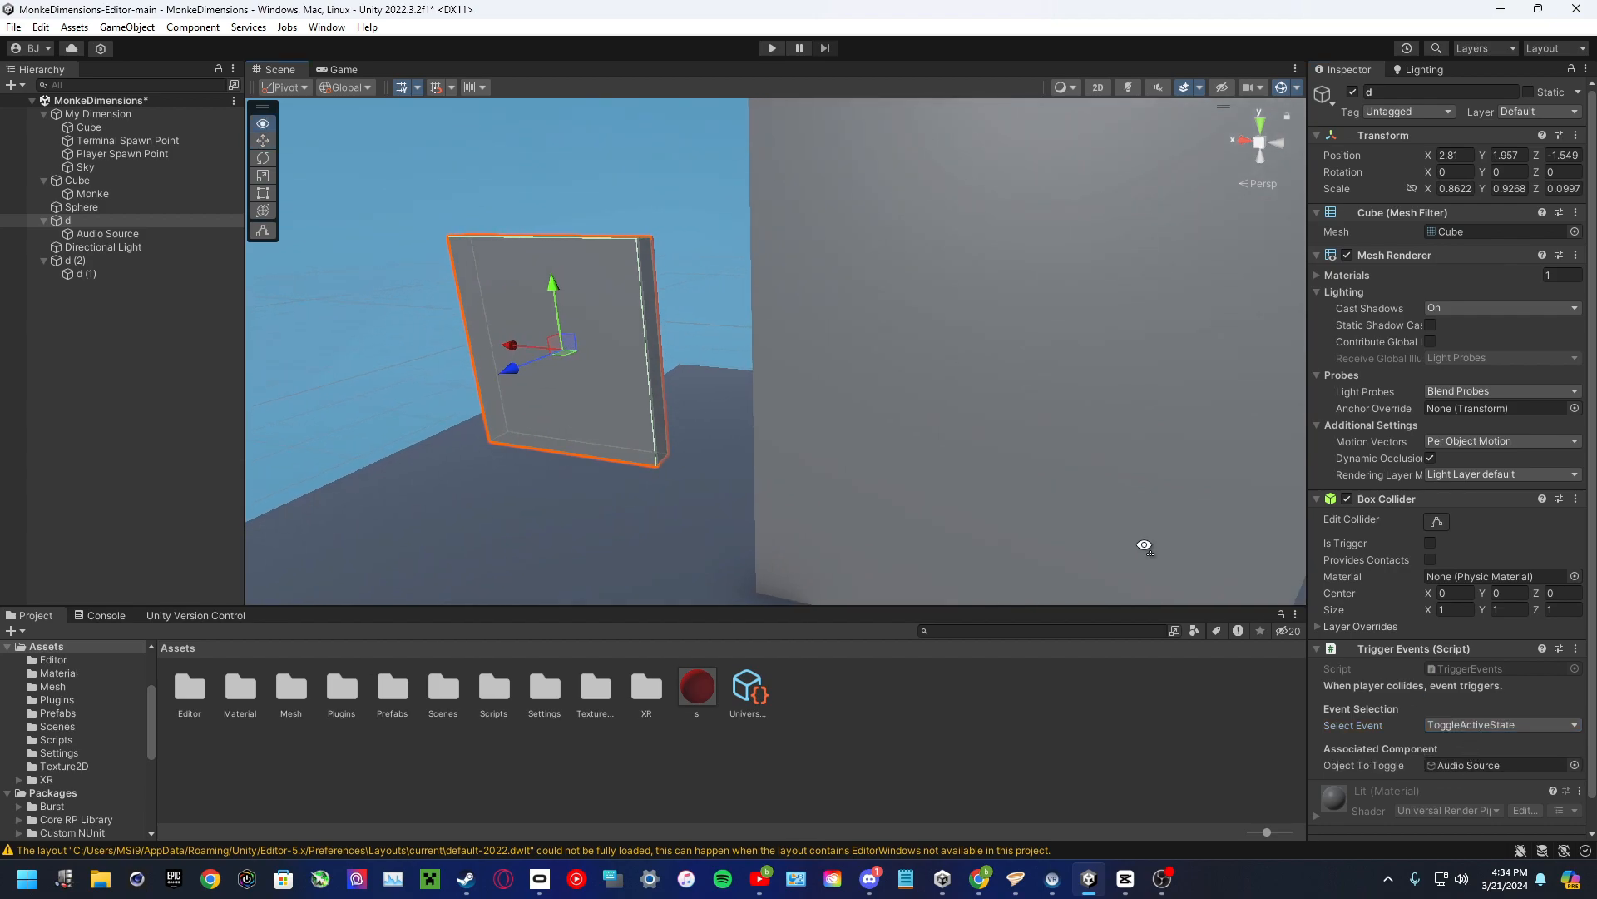
click(1119, 540)
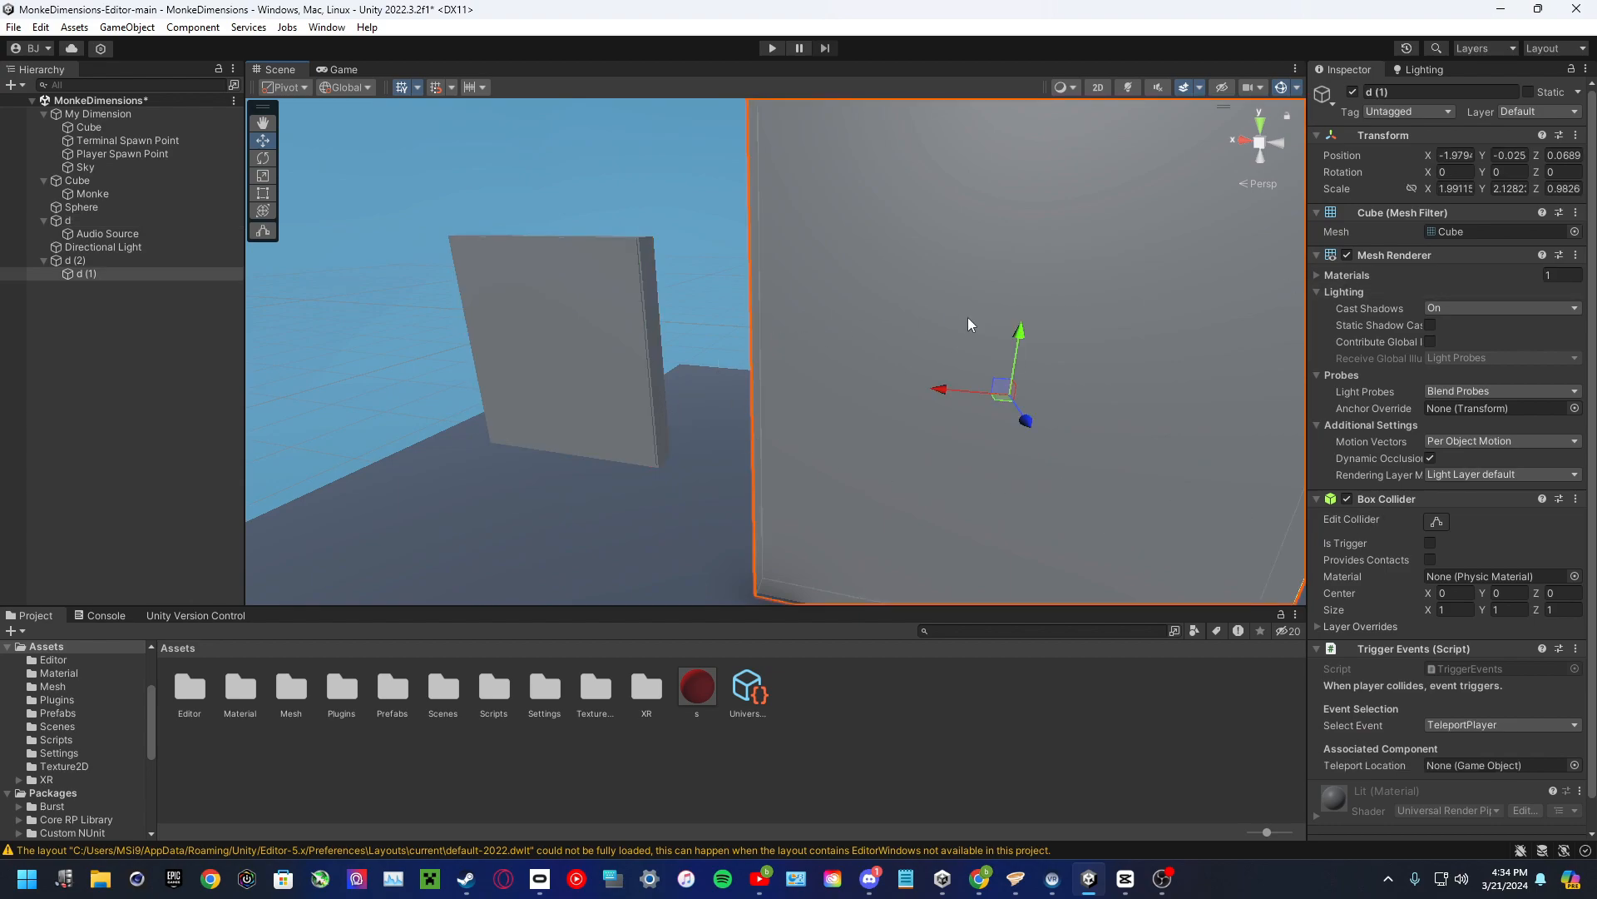
click(623, 334)
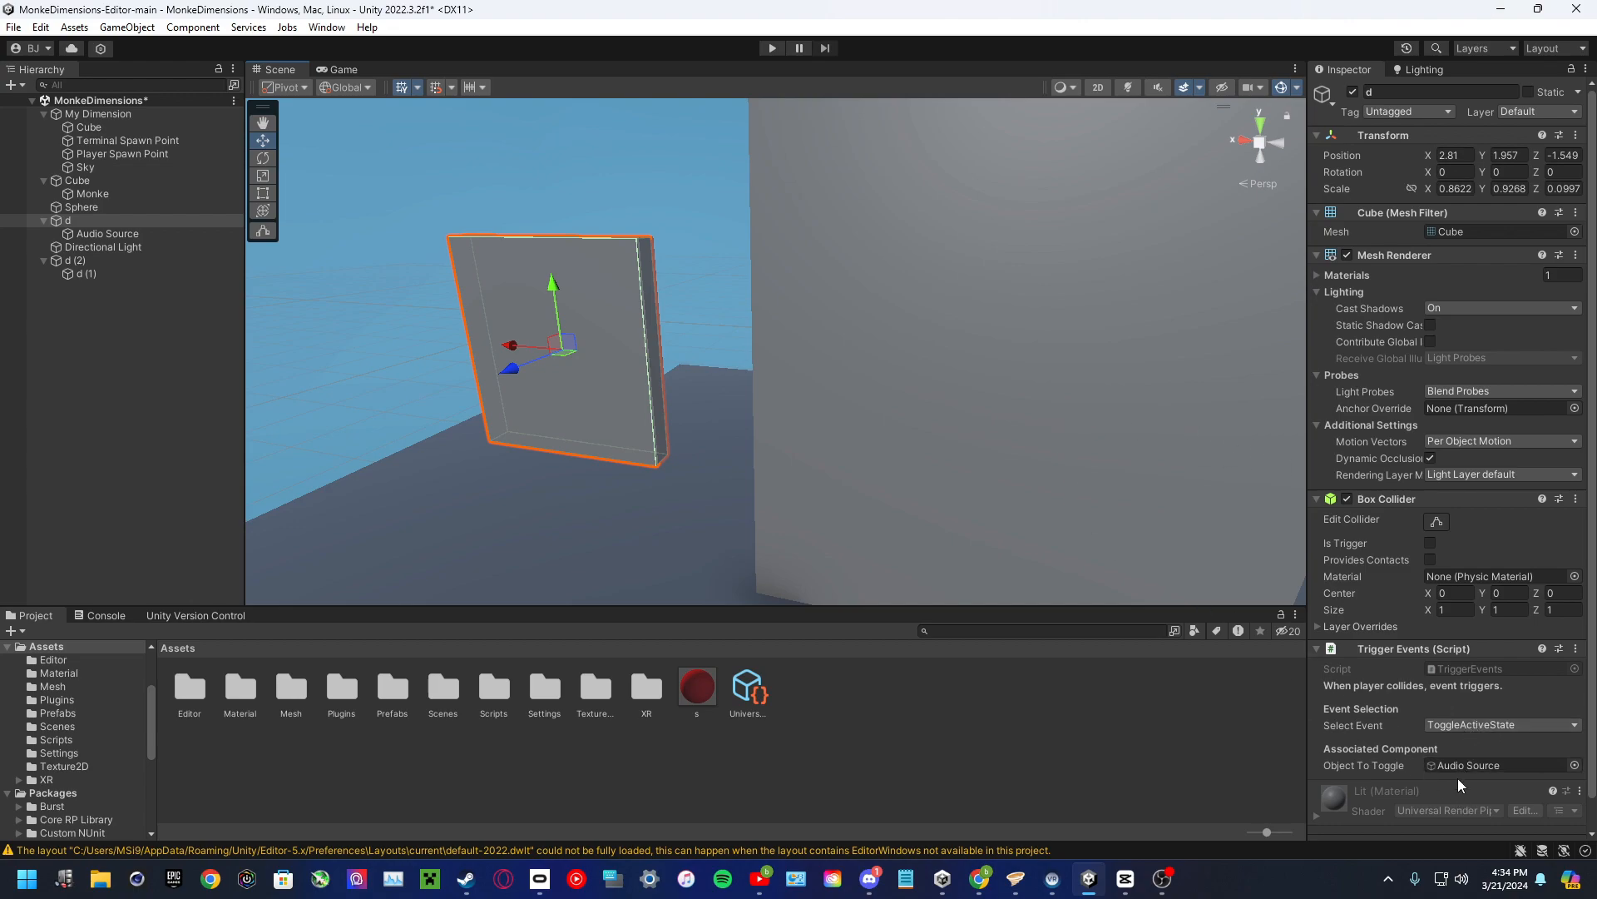
- Scale the duplicated panel d (1) to a height of about 2.01 and widen it
key(f)
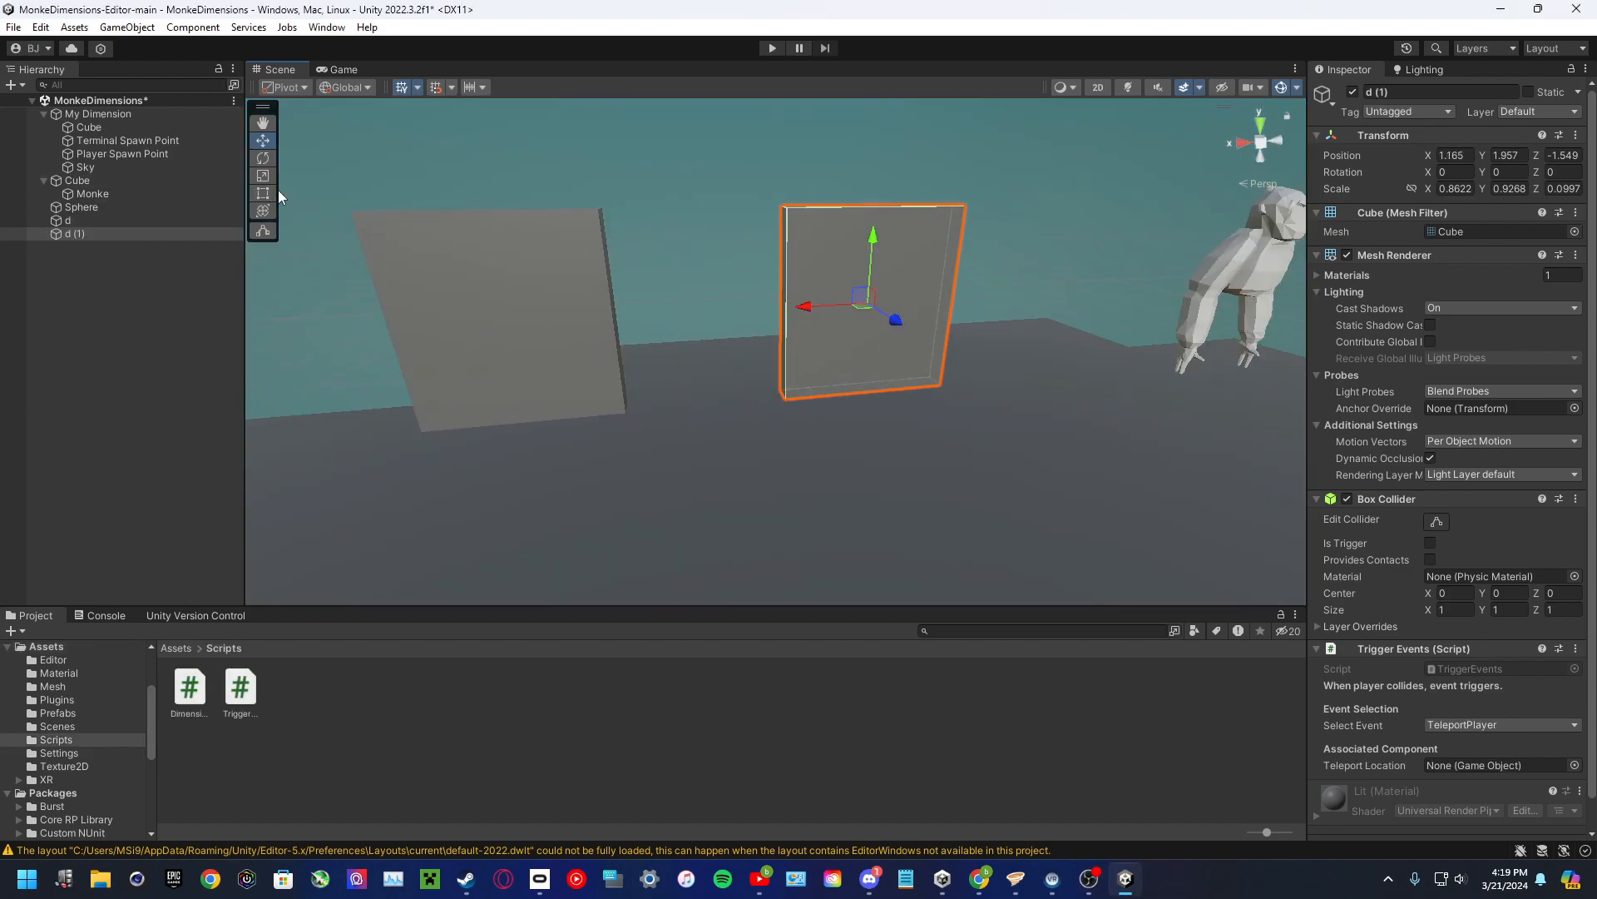
key(r)
drag(874, 235, 892, 133)
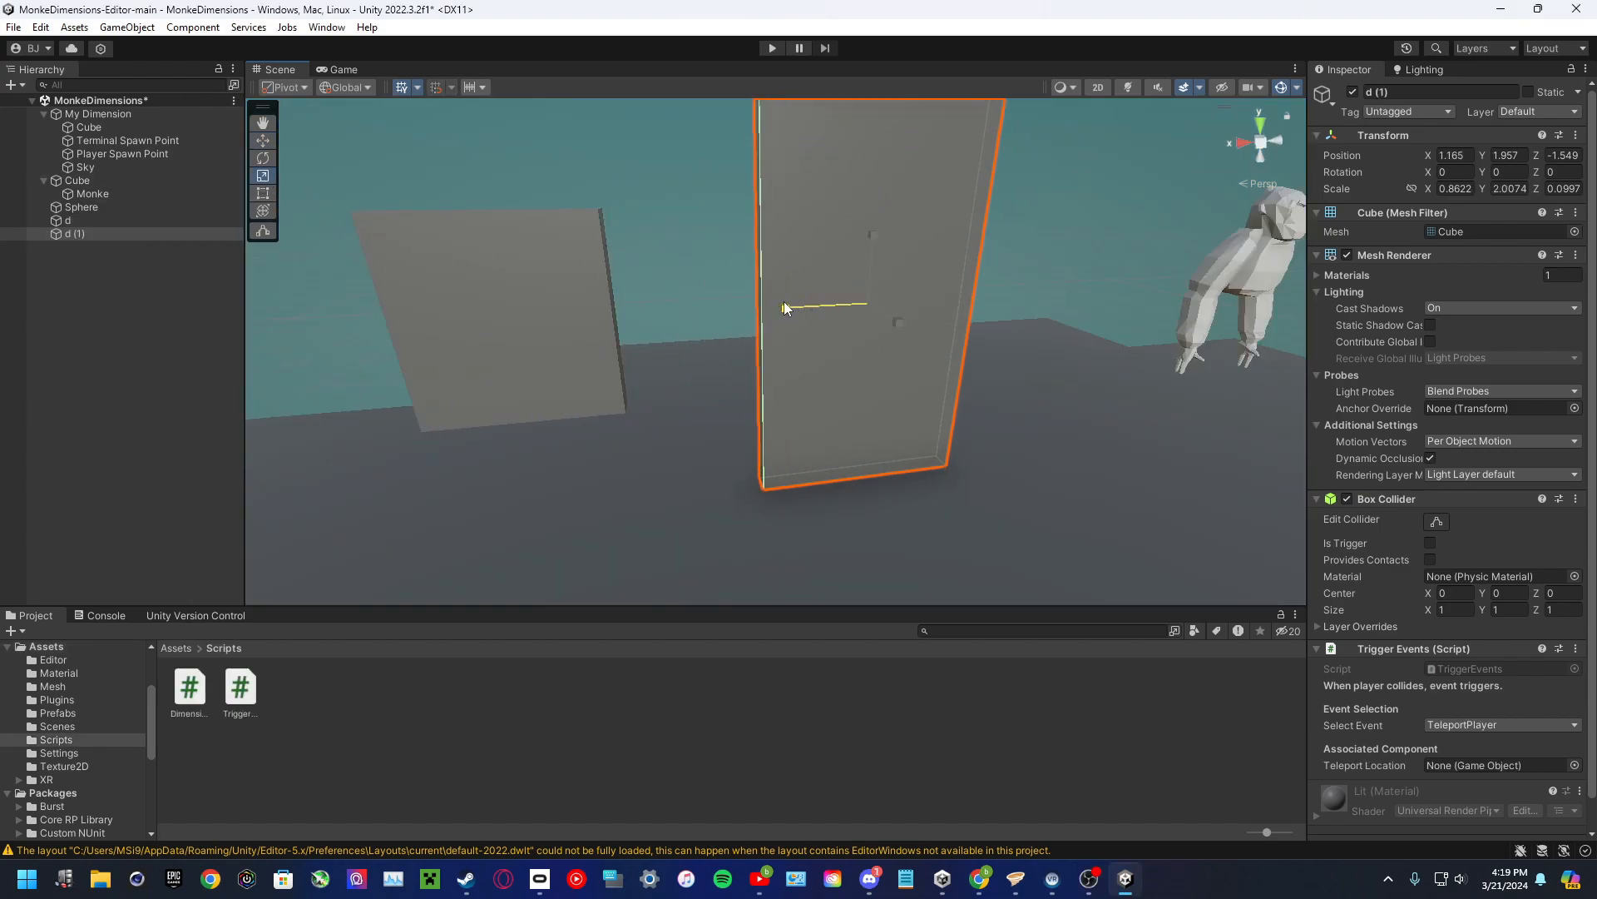
drag(791, 308, 743, 310)
click(263, 141)
- Assign d (1) as the associated object in panel d's Trigger Events component
click(467, 366)
click(242, 690)
click(490, 345)
drag(80, 236, 1500, 784)
- Toggle the active state of the large panel d (1) off and back on
click(869, 352)
mouse_move(868, 353)
right_down()
mouse_move(934, 339)
mouse_move(848, 328)
mouse_move(857, 369)
right_up()
click(699, 361)
right_drag(699, 361, 849, 348)
click(858, 350)
right_drag(858, 351, 880, 358)
drag(829, 350, 869, 347)
right_drag(868, 346, 1254, 198)
scroll(1359, 166, up, 1)
click(1353, 91)
click(1353, 91)
right_drag(1106, 177, 761, 205)
drag(686, 260, 687, 262)
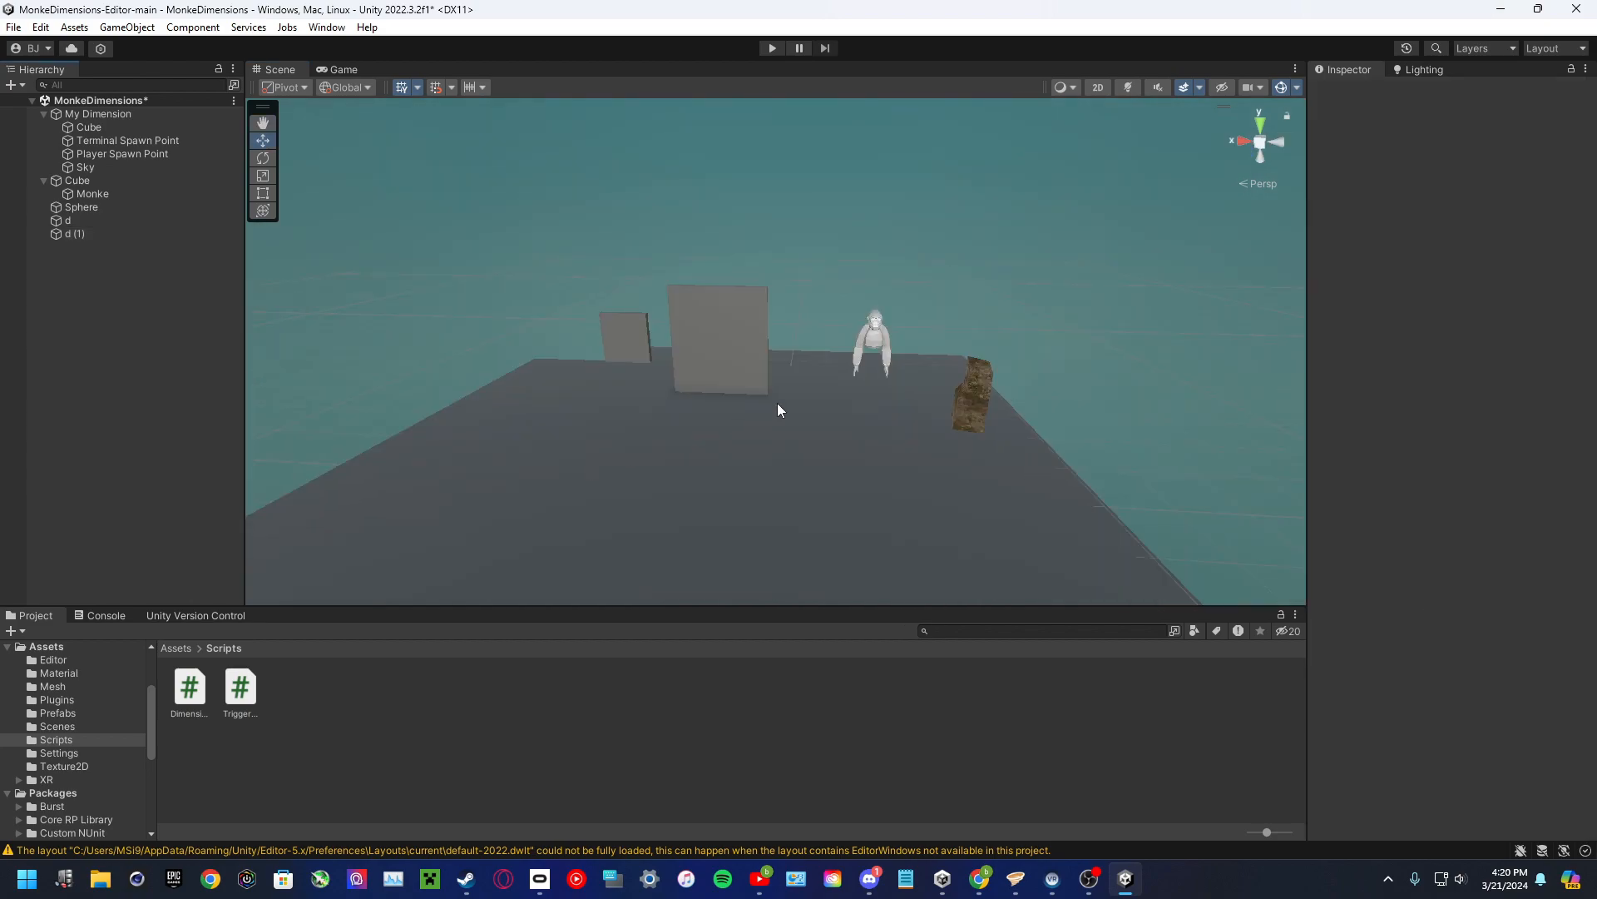
- Look at the scene lighting settings and add a Directional Light to the scene
click(1419, 70)
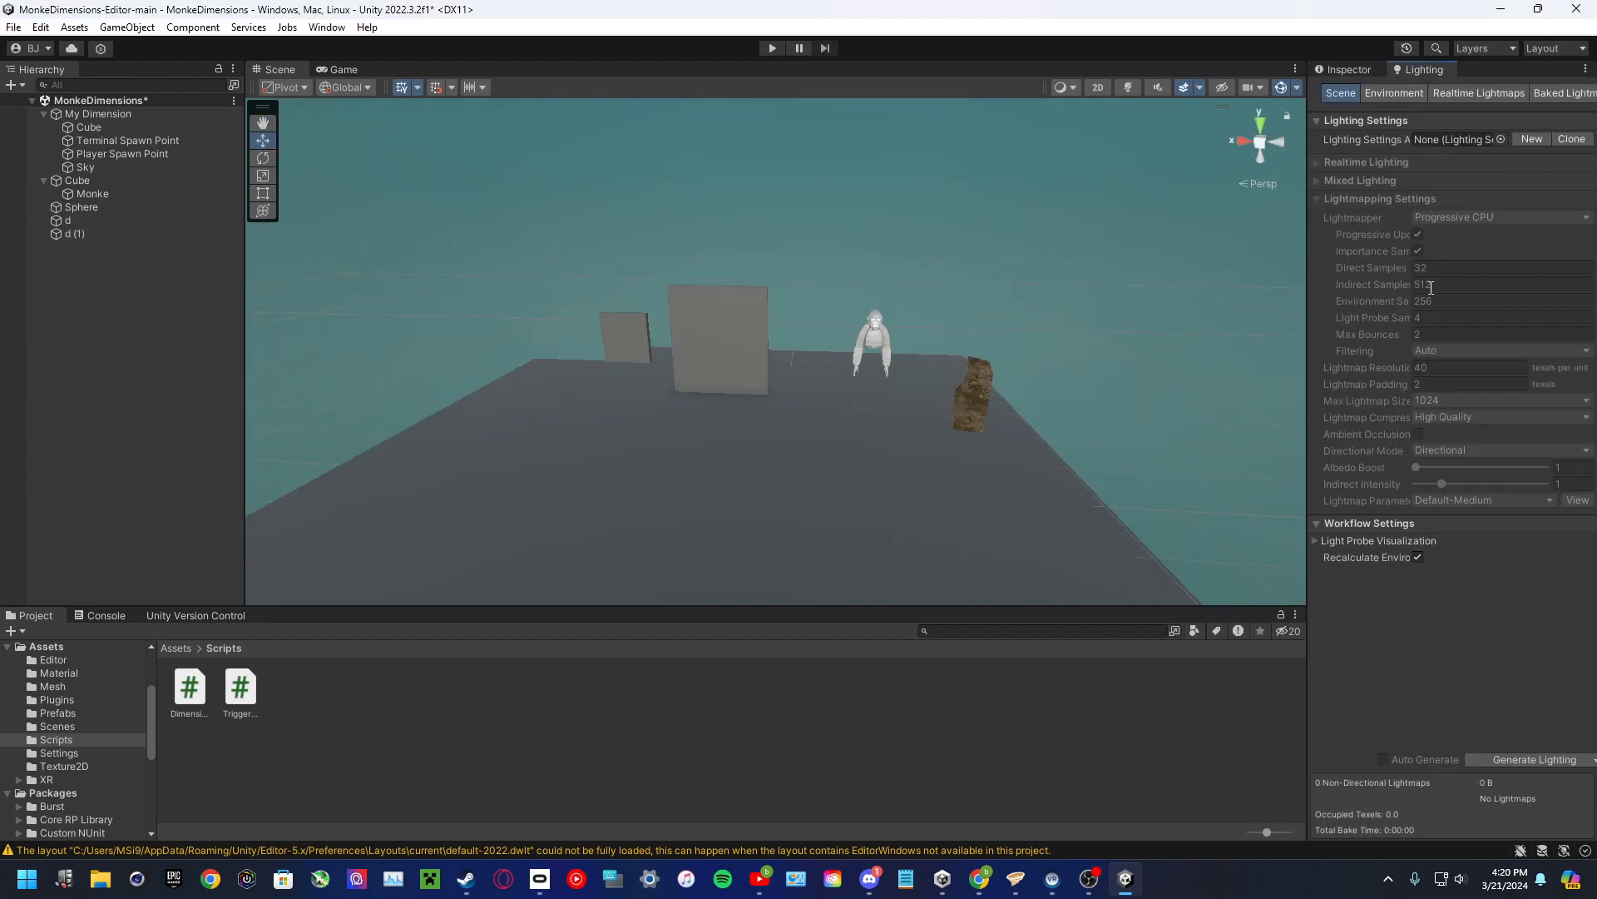
click(1347, 70)
right_drag(1081, 192, 937, 154)
right_click(119, 305)
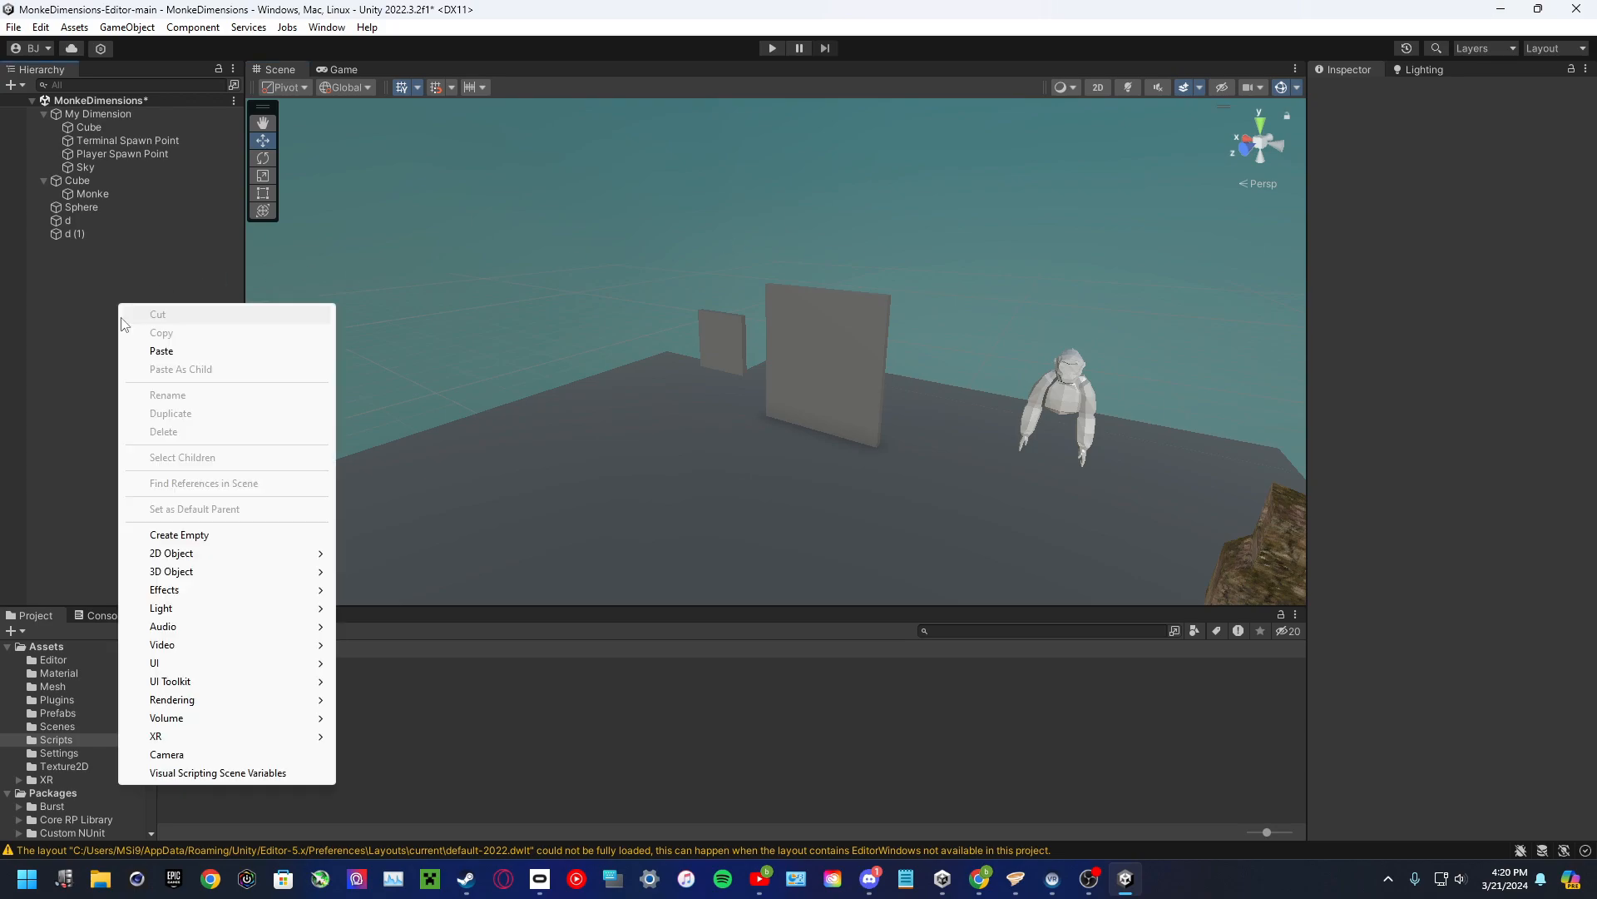
mouse_move(280, 614)
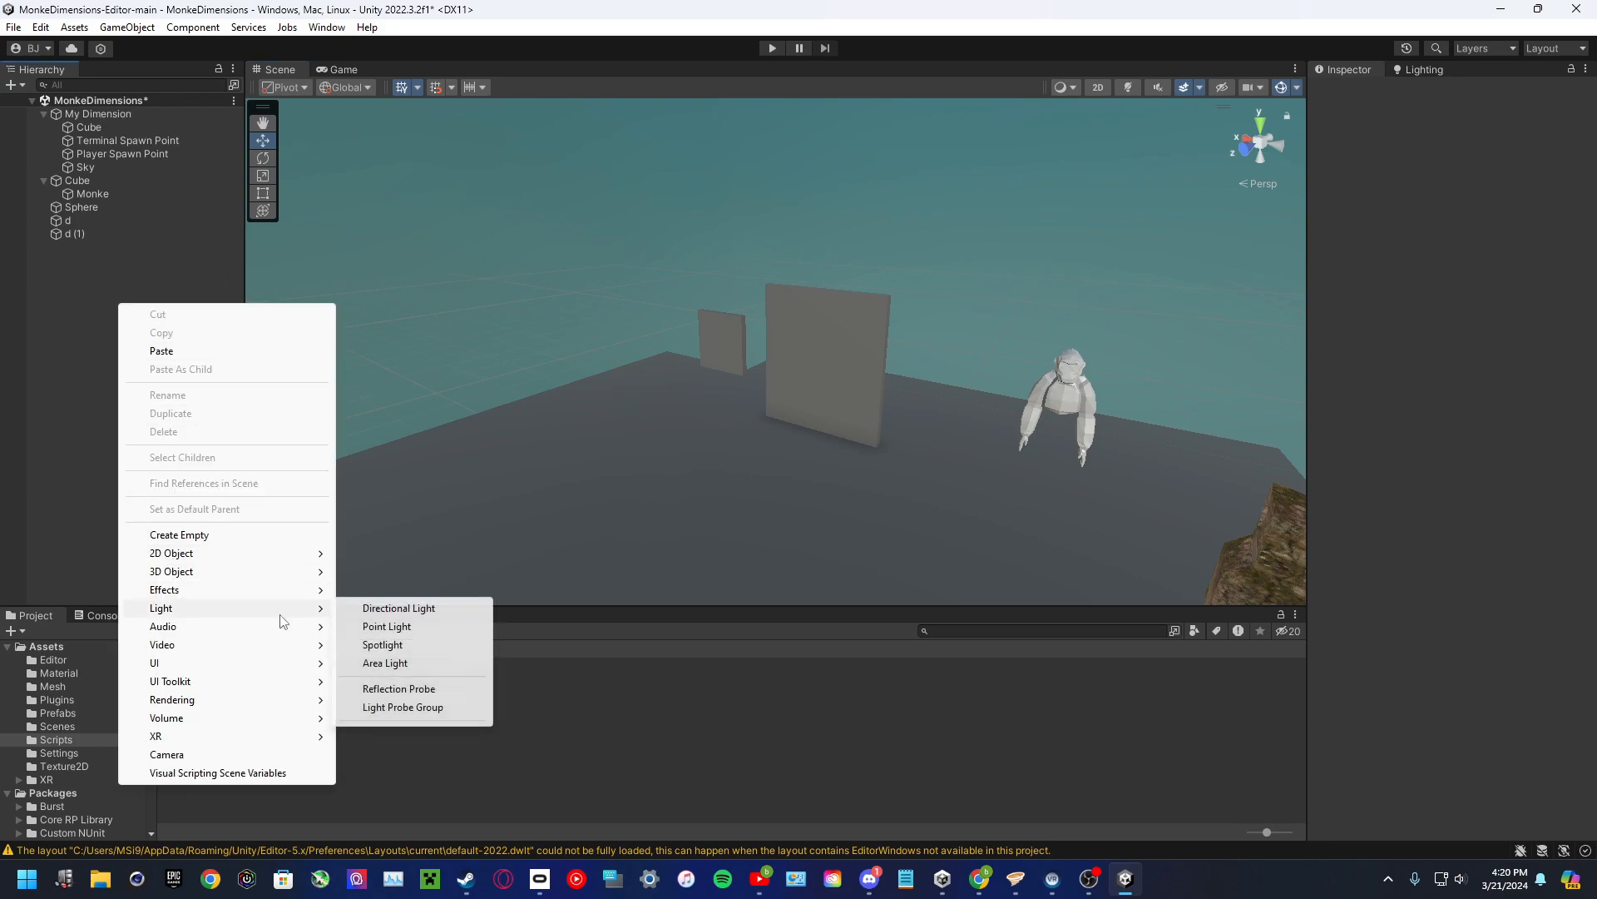
click(399, 608)
key(f)
- Move the Directional Light high above the floor, to about X 6.16, Y 11.27, Z -8.12
drag(799, 341, 800, 196)
right_drag(814, 243, 1005, 296)
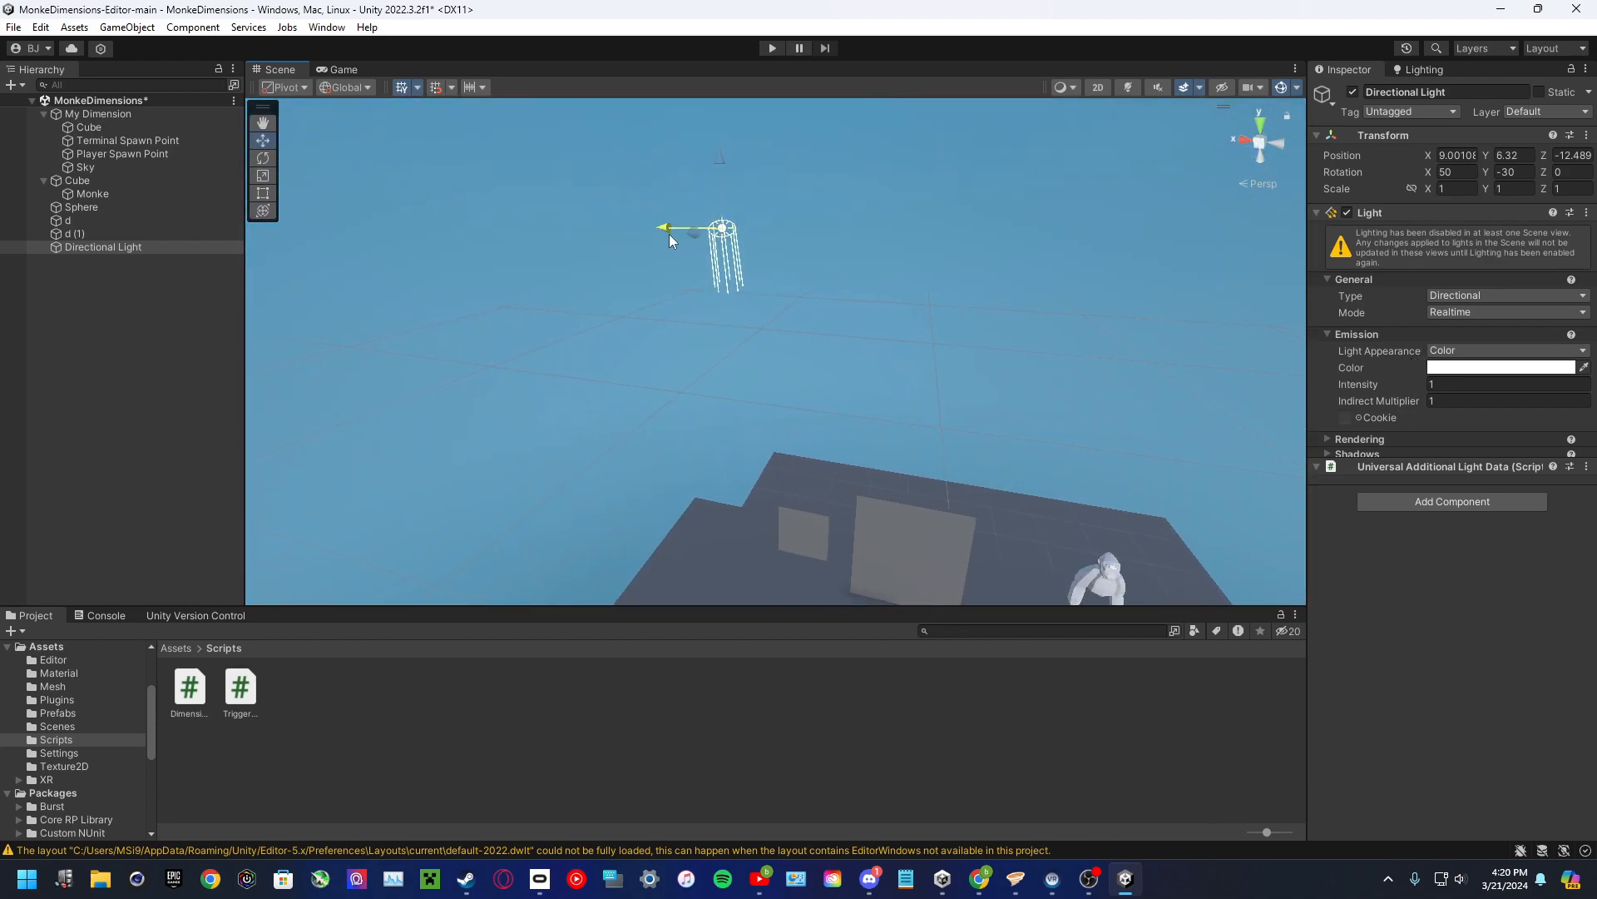
drag(782, 241, 716, 207)
drag(734, 63, 734, 59)
right_drag(753, 166, 920, 201)
drag(799, 152, 792, 75)
right_drag(804, 228, 751, 254)
key(w)
key(w)
key(s)
key(a)
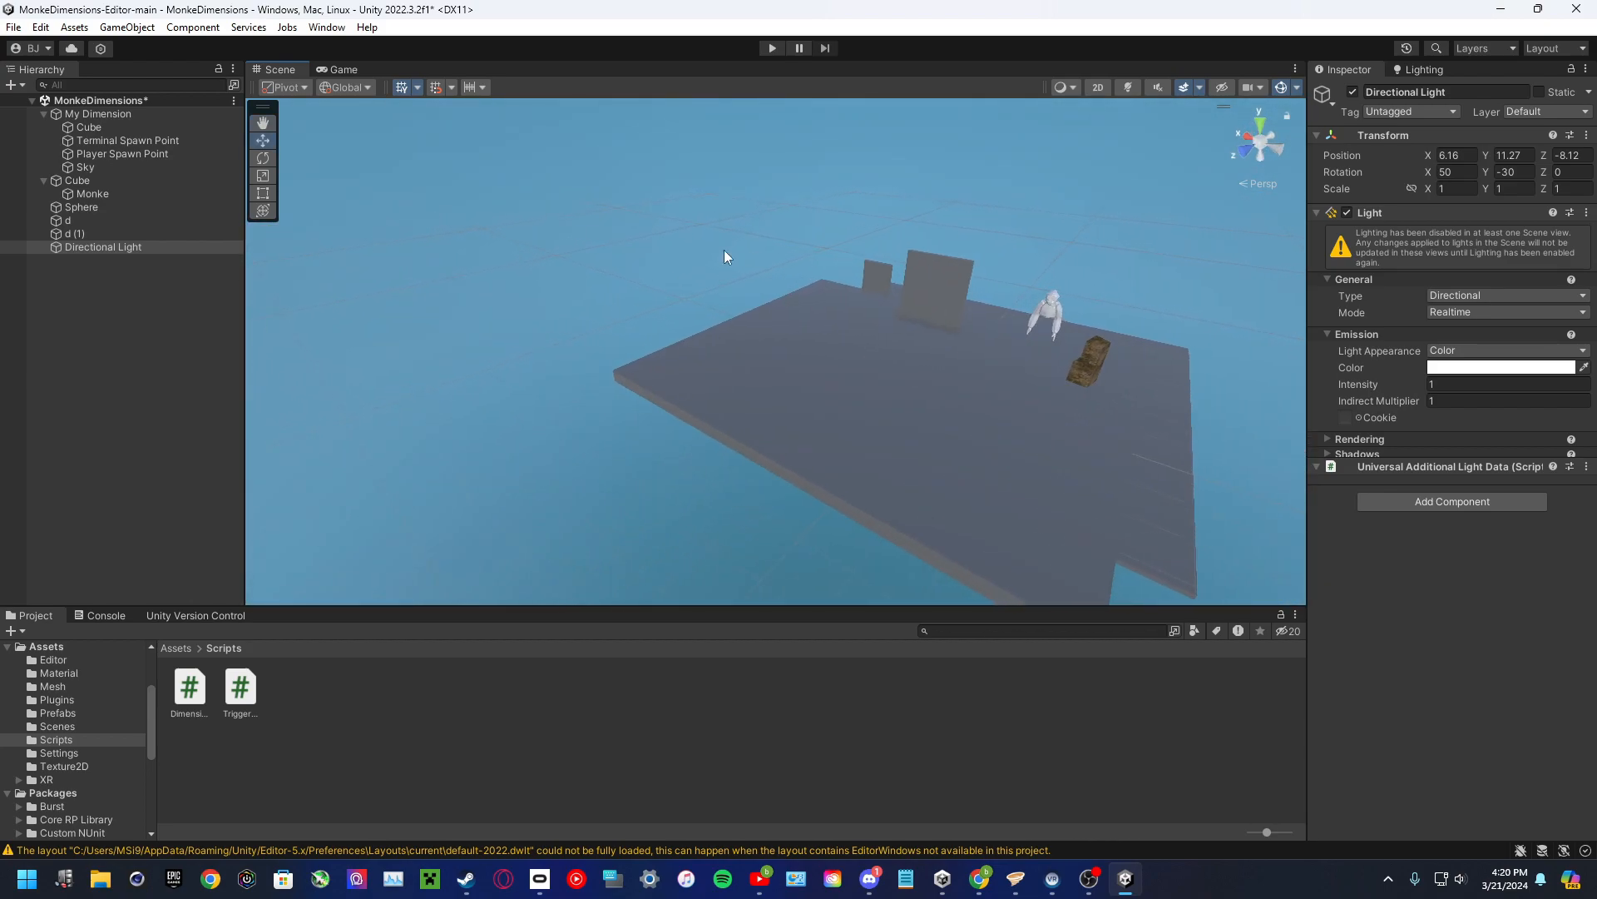
- Examine the floor cube and the objects standing on it under the directional light
drag(751, 254, 1062, 505)
right_drag(1062, 506, 870, 375)
click(963, 409)
click(964, 414)
key(d)
key(s)
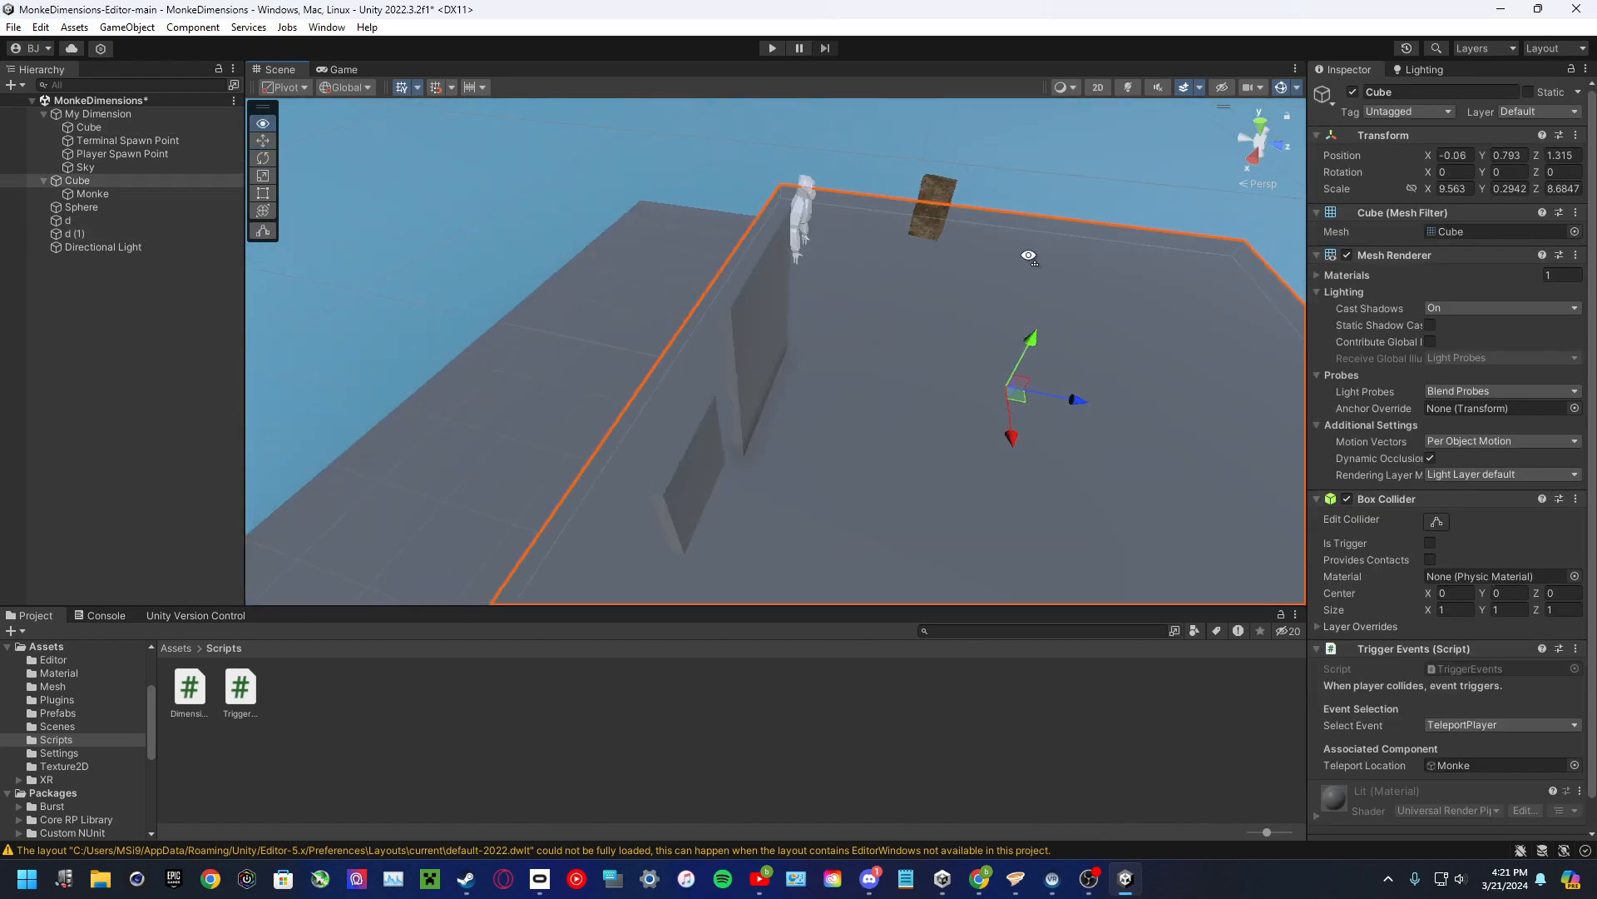
right_drag(1029, 255, 749, 279)
click(183, 304)
right_drag(778, 390, 707, 325)
key(w)
- Add an Audio Source object to the scene
right_click(138, 391)
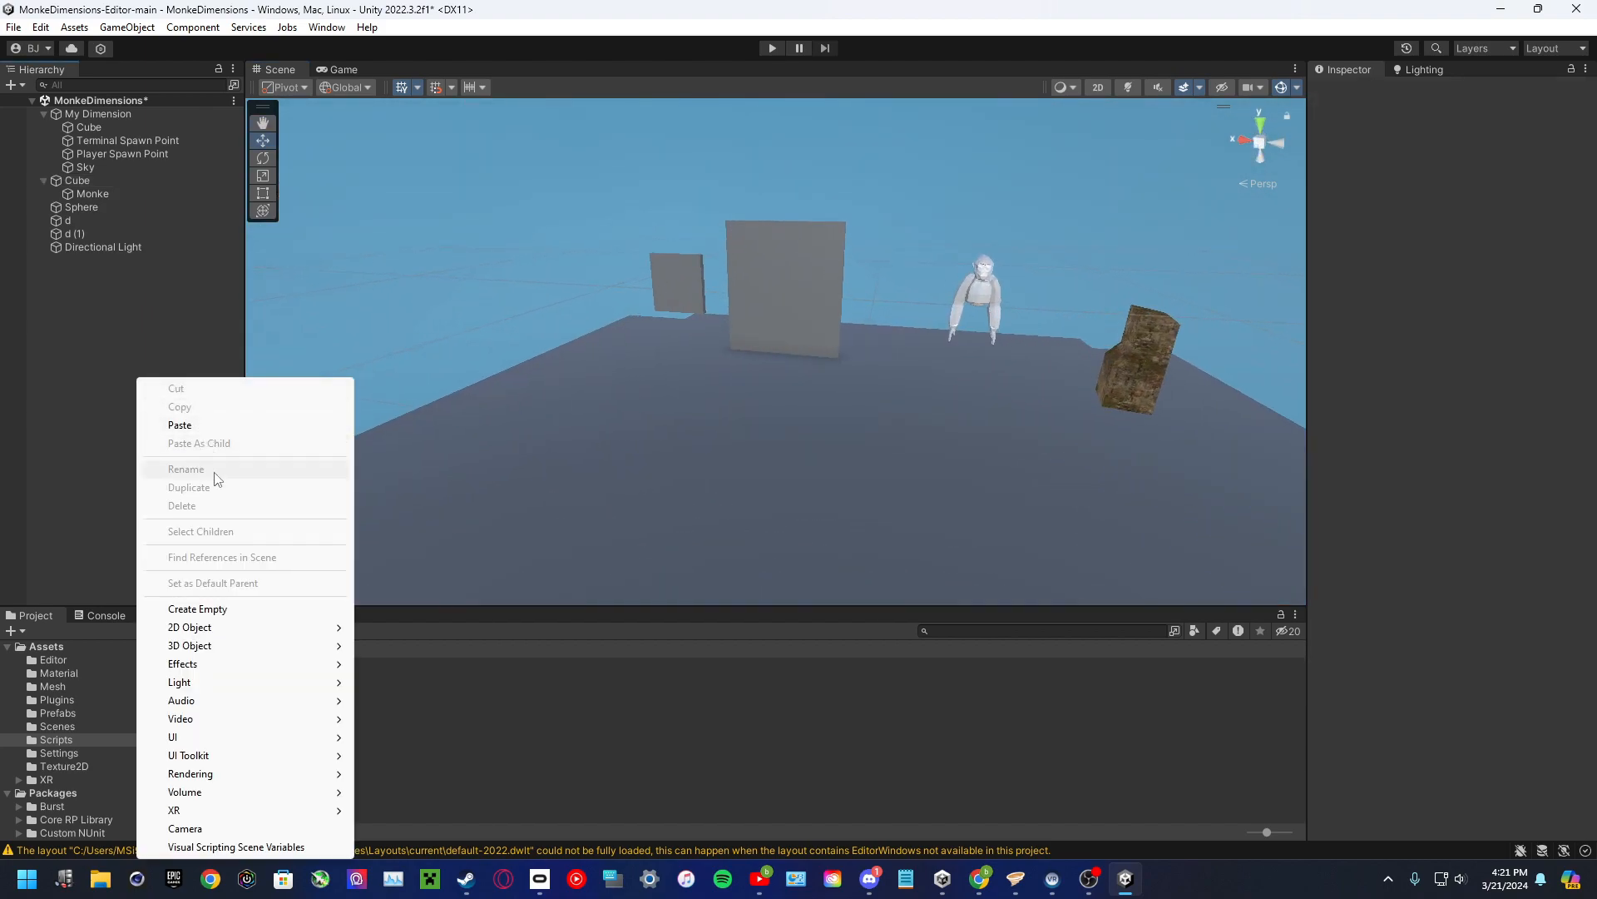
mouse_move(225, 705)
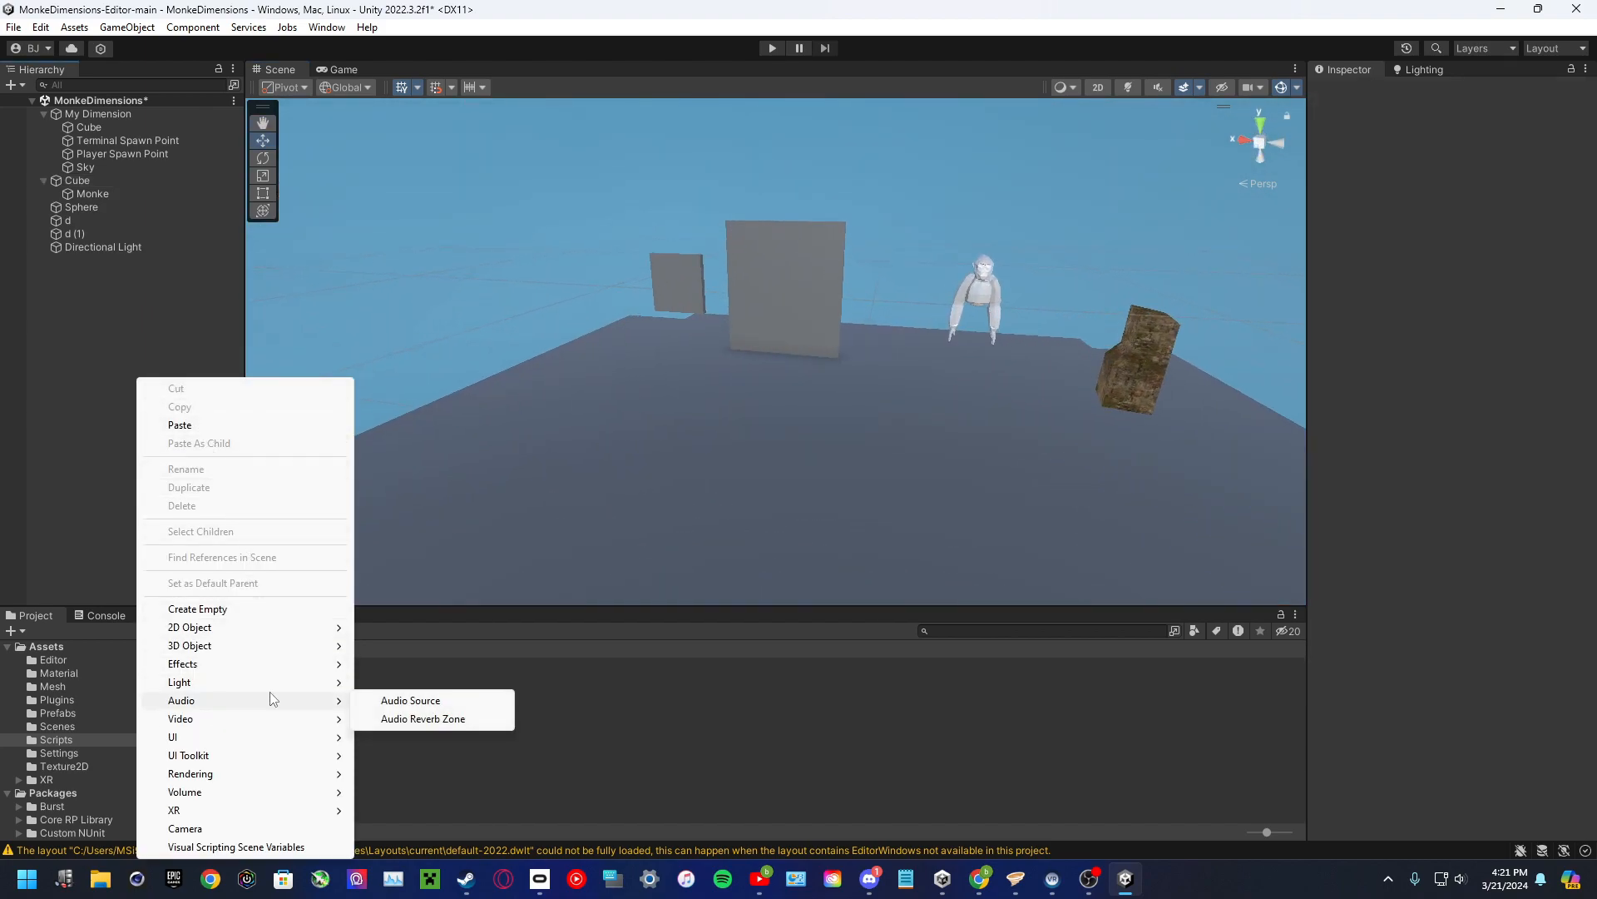
click(424, 703)
key(f)
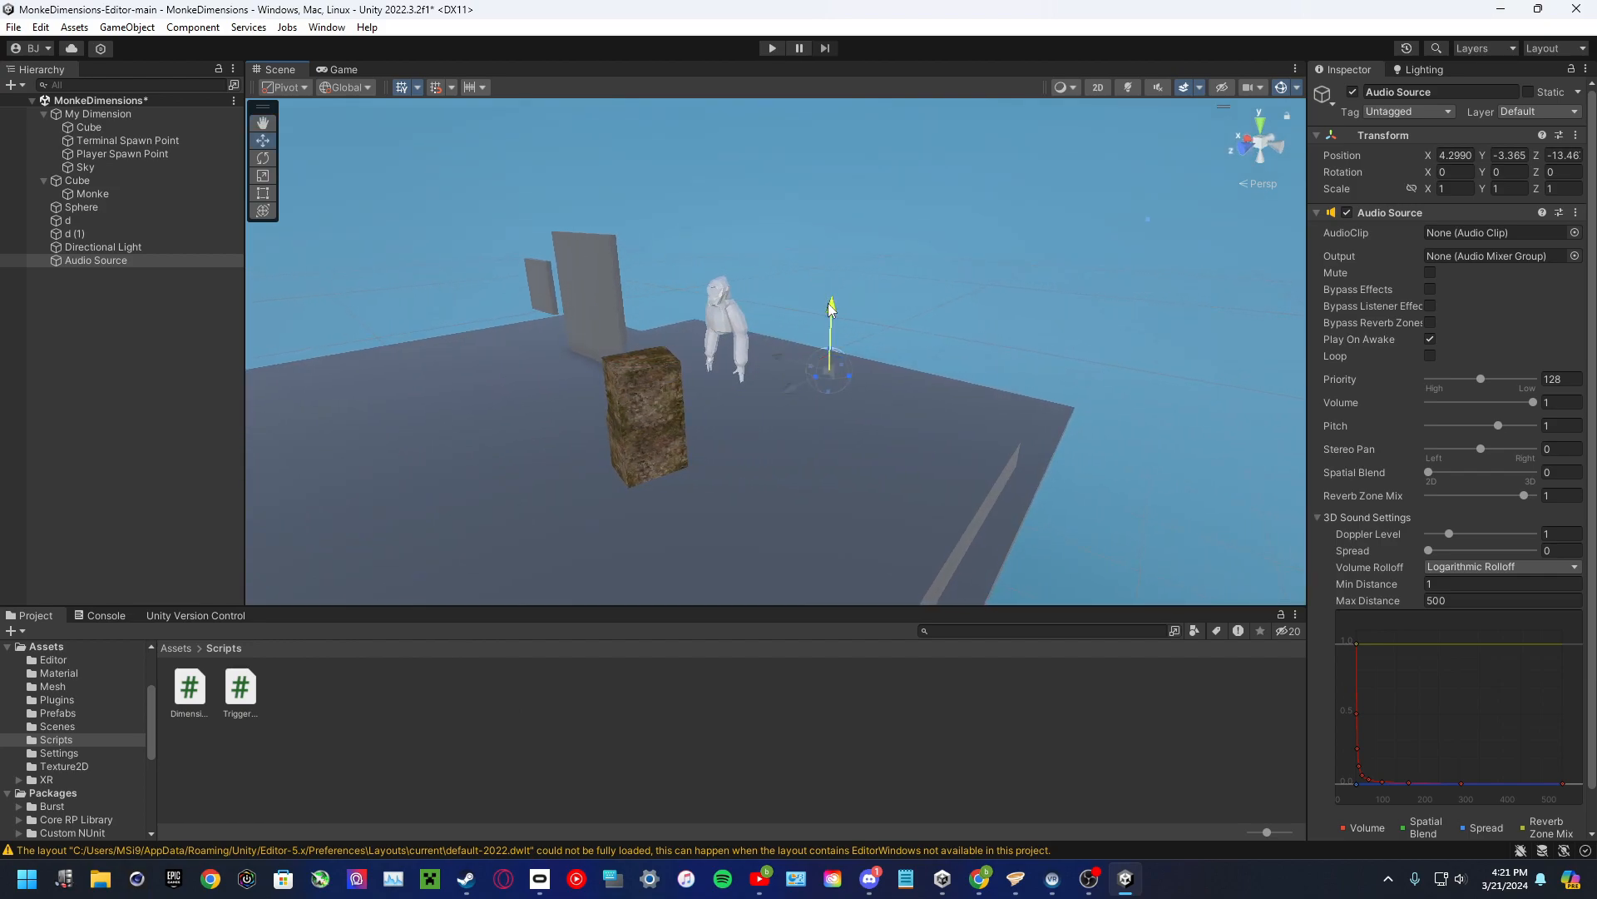
- Move the Audio Source above the floor to about X -0.35, Y 2.75, Z 2.17 and expand its minimum distance to about 1.94
drag(796, 231, 379, 256)
key(a)
right_drag(452, 250, 521, 264)
drag(456, 266, 740, 366)
key(d)
right_drag(737, 370, 568, 379)
drag(474, 337, 83, 389)
key(s)
right_drag(491, 360, 468, 372)
- Reselect the Audio Source and toggle the scene gizmos off and back on
click(789, 406)
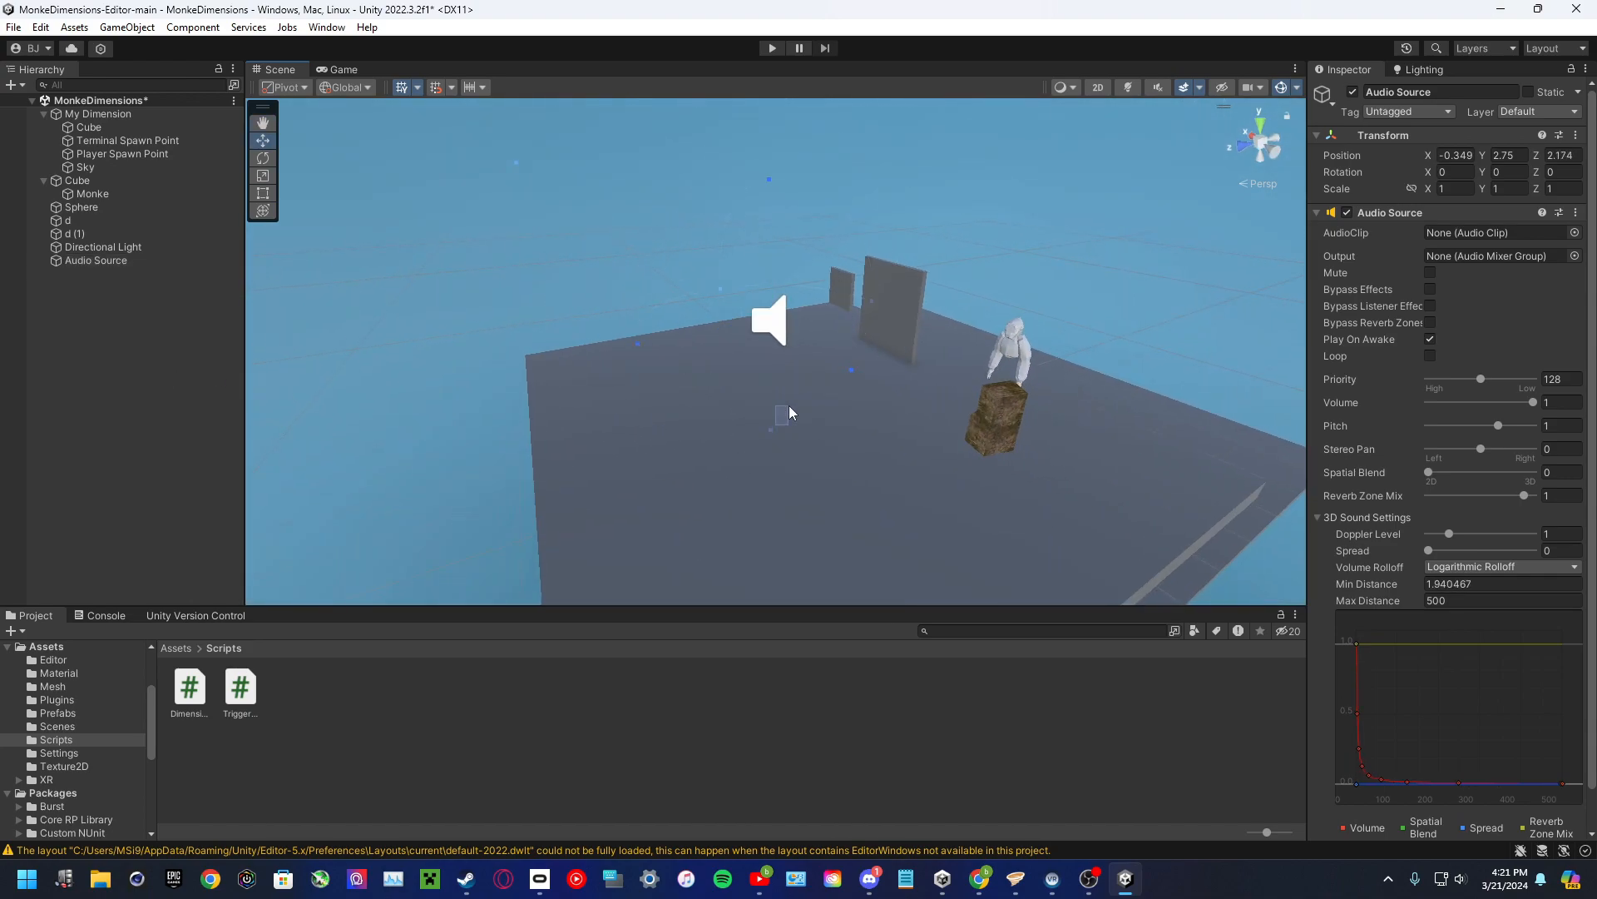
click(321, 296)
click(782, 323)
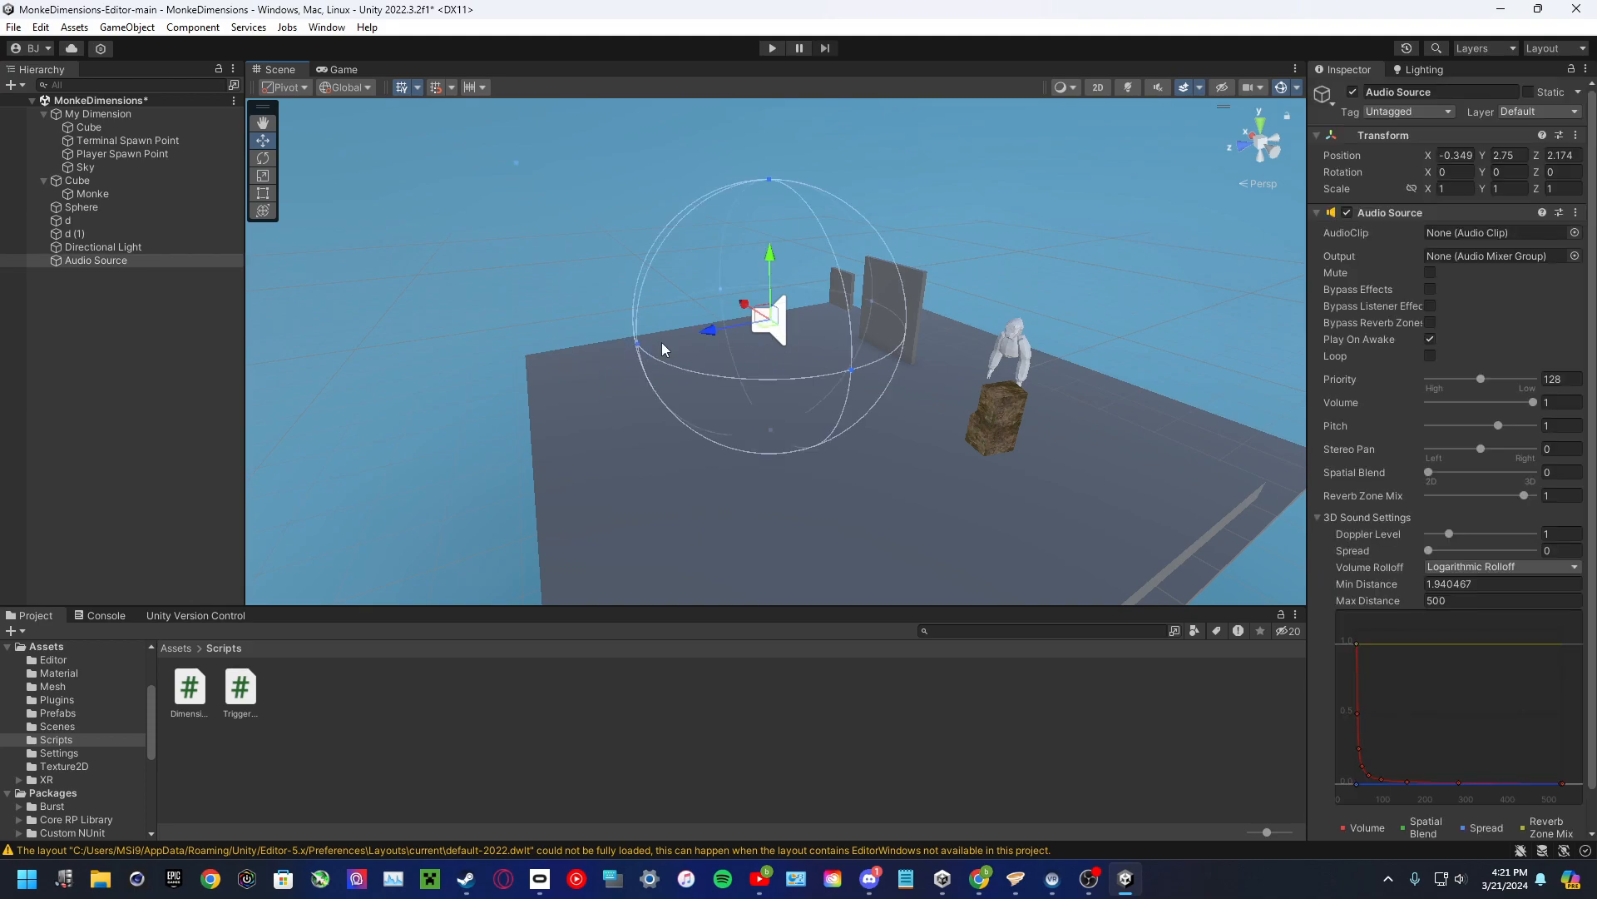
click(1279, 89)
click(1279, 89)
click(1279, 89)
click(1279, 89)
click(1278, 93)
click(1278, 93)
- Expand the Audio Source's minimum distance to about 5.89 and set its volume to 0.349
right_drag(1169, 223, 1227, 74)
right_drag(747, 355, 715, 487)
drag(594, 535, 346, 541)
right_drag(923, 408, 774, 418)
drag(726, 376, 789, 385)
right_drag(798, 385, 1464, 403)
drag(1531, 402, 1464, 411)
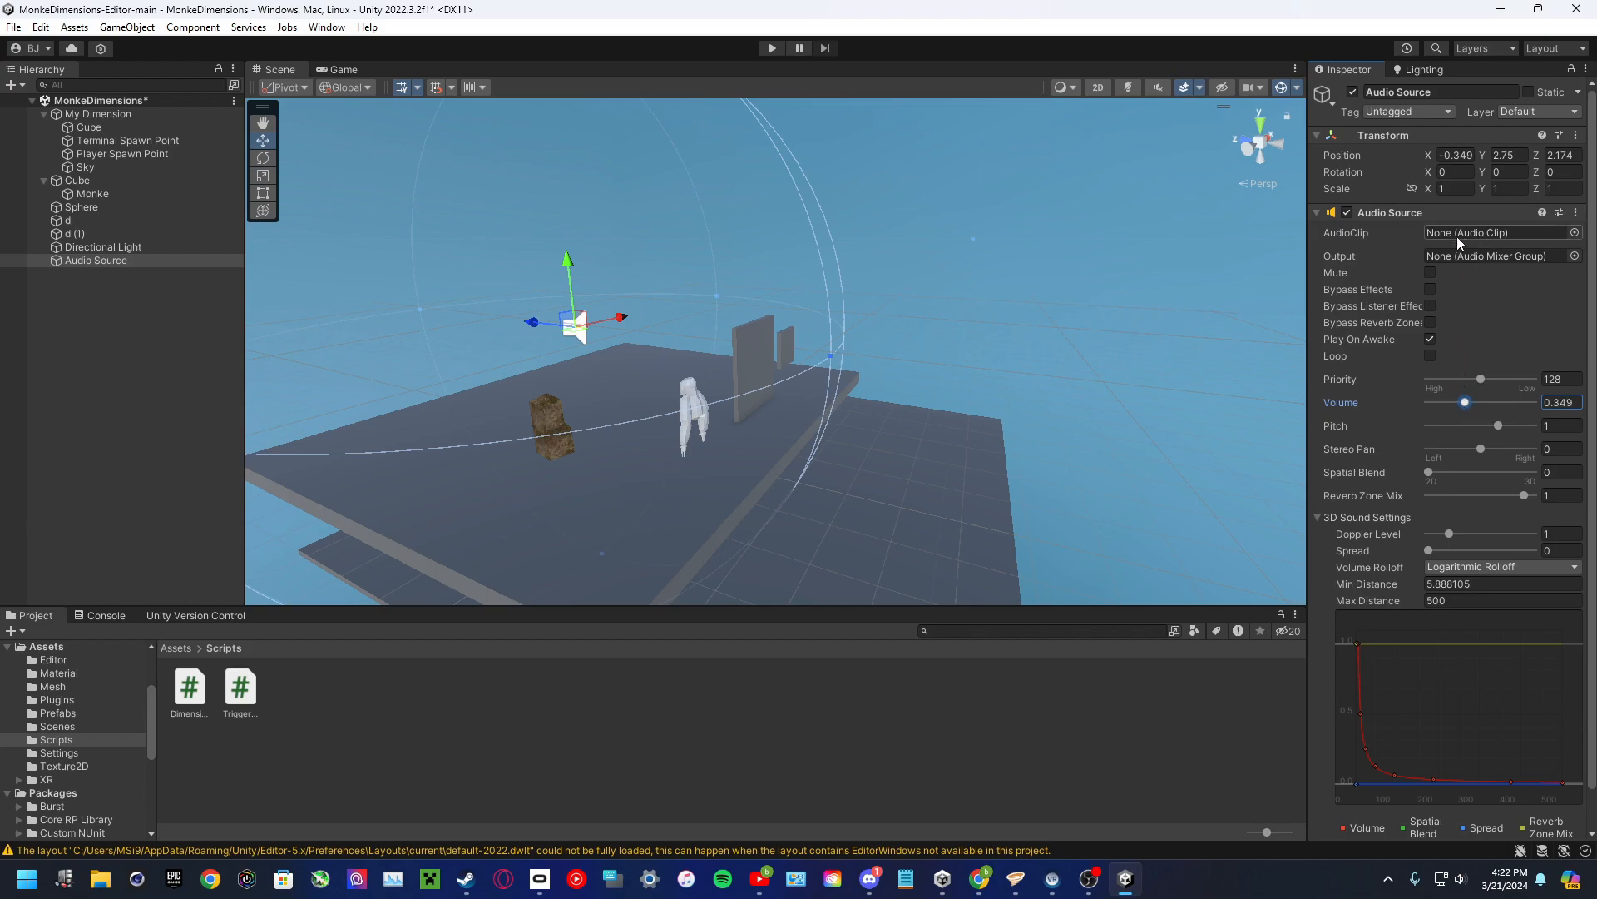
- Open the Assets folder and reselect the Audio Source in the scene
click(176, 648)
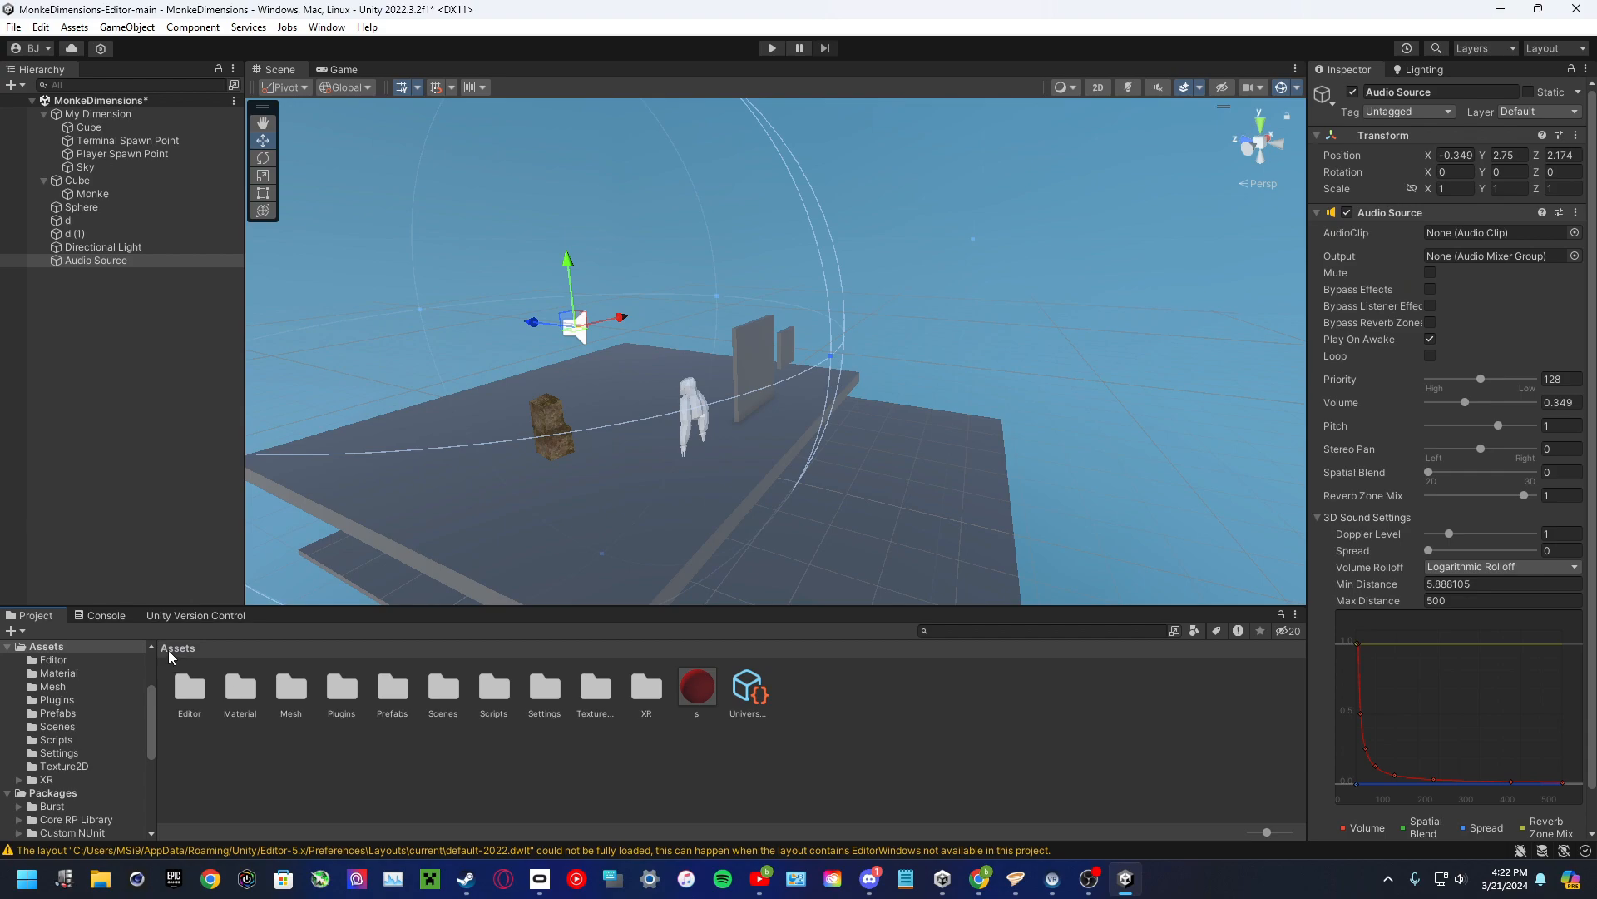
click(847, 752)
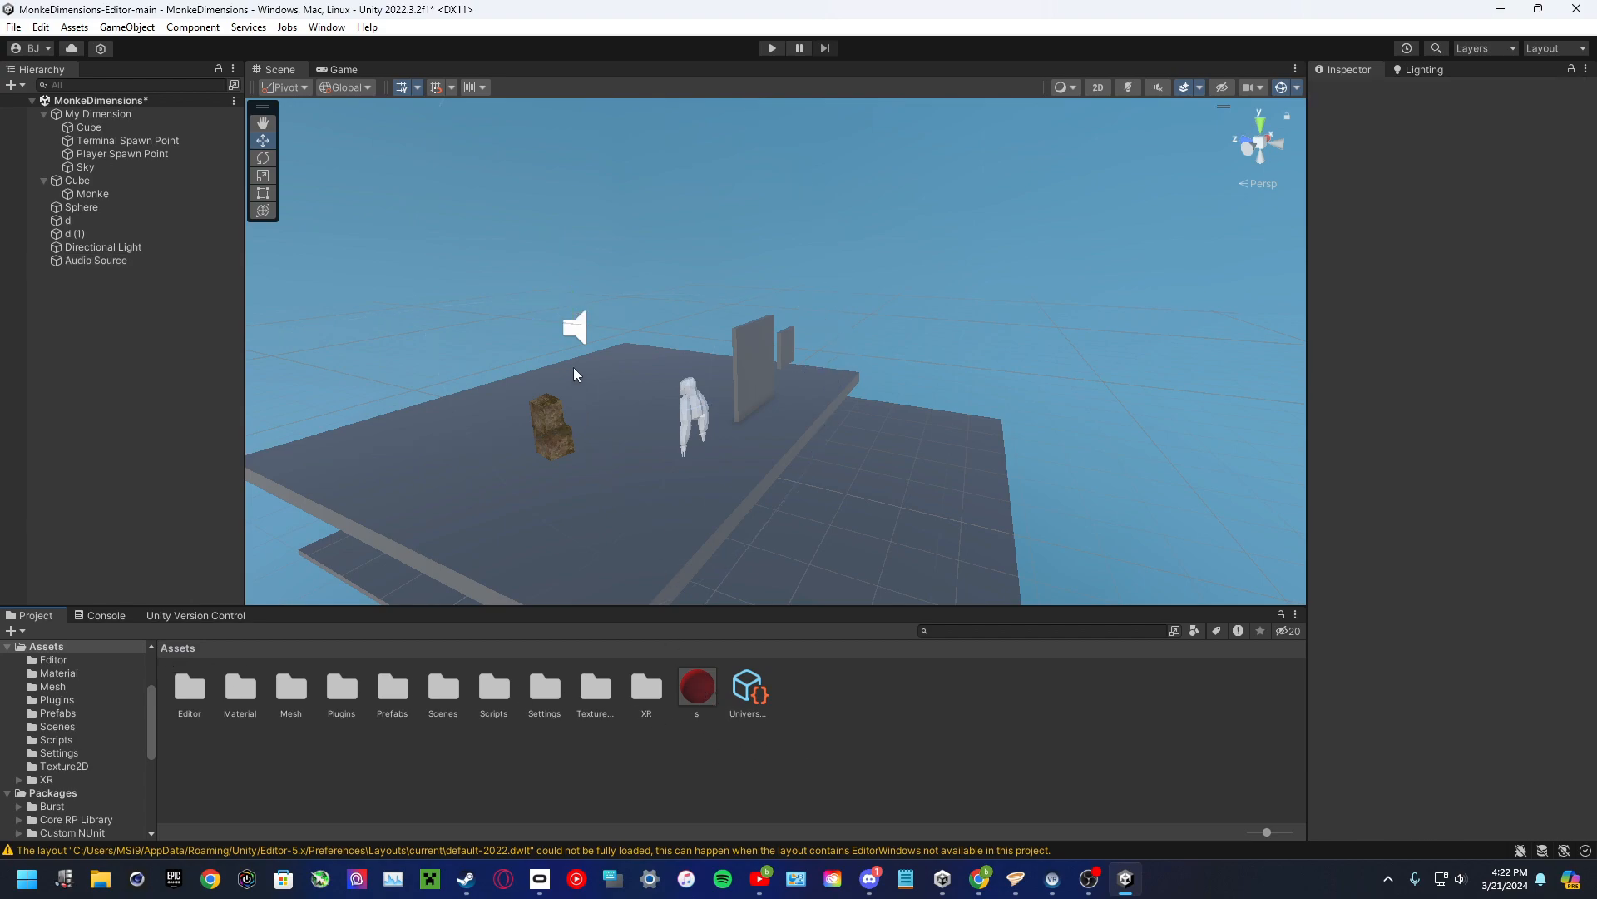
click(575, 329)
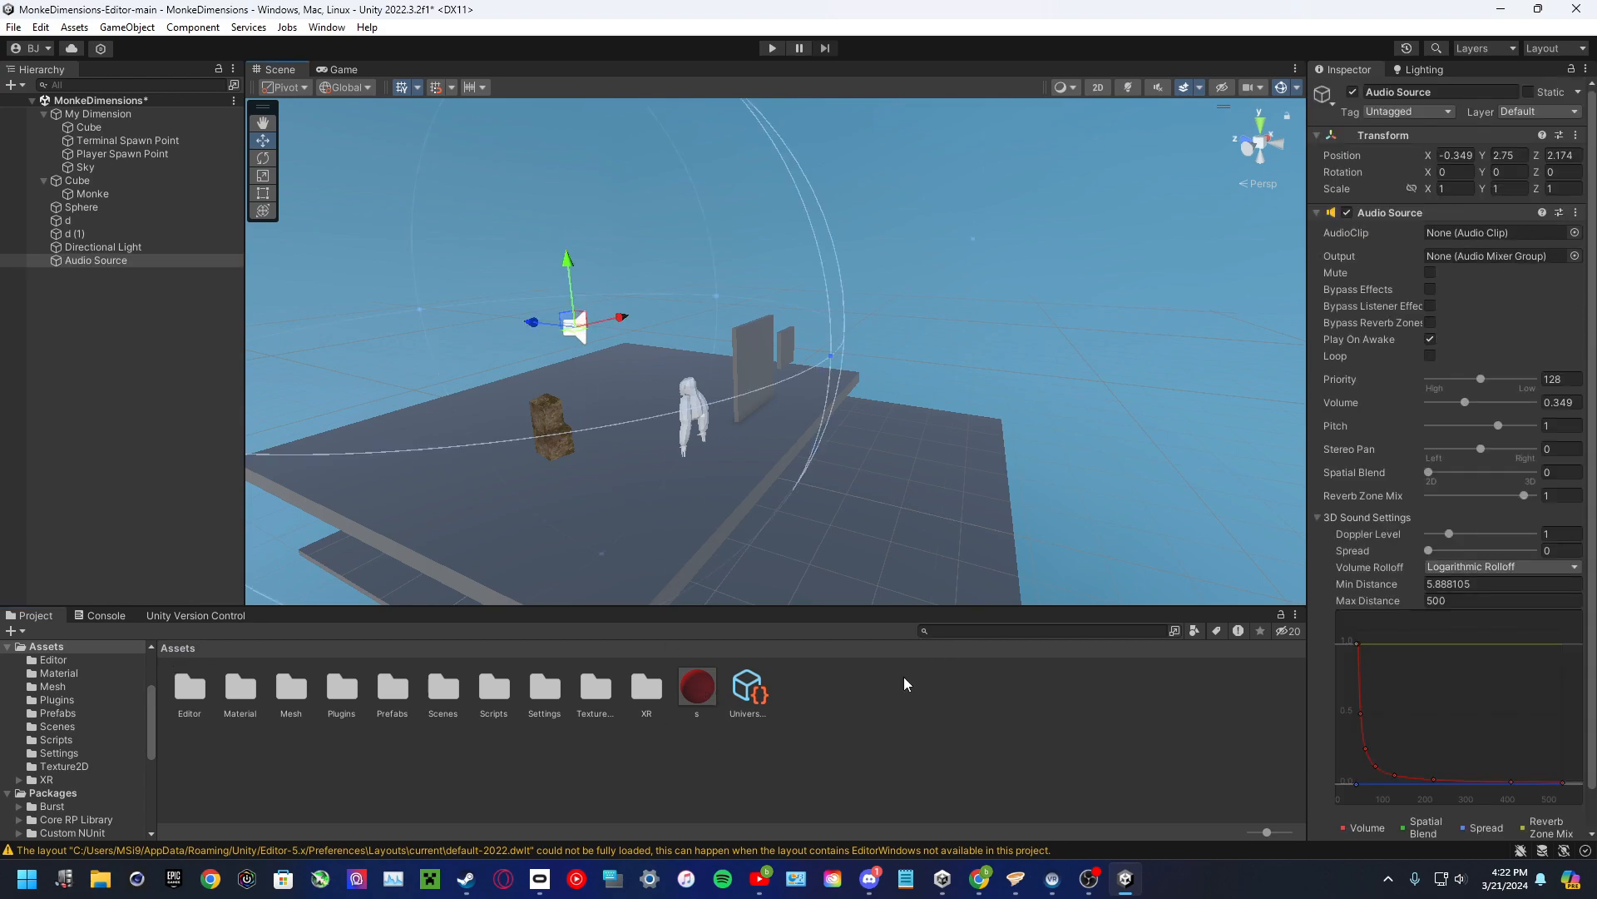
- Set the Audio Source as the object to toggle on the small trigger cube d
click(1465, 227)
click(1471, 254)
right_drag(1100, 327, 1036, 326)
key(w)
click(1430, 338)
right_drag(1191, 382, 1451, 367)
key(a)
key(w)
click(846, 336)
right_drag(930, 337, 957, 339)
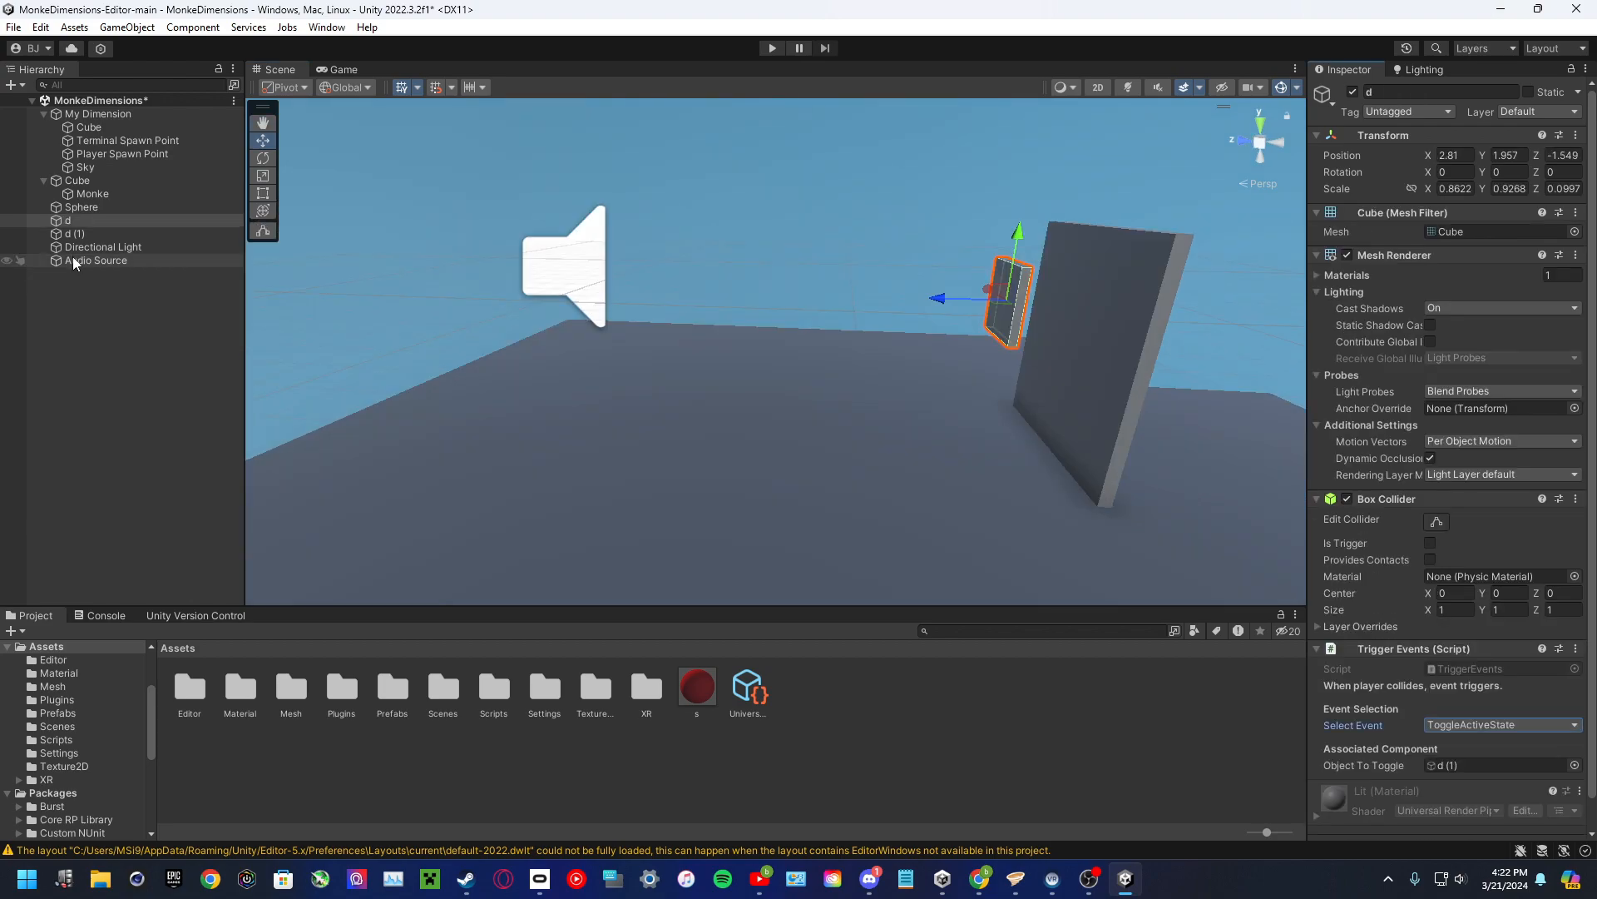
drag(74, 259, 1125, 630)
drag(1409, 750, 1454, 764)
- Duplicate the small trigger cube d and shift the copy slightly, to about Y 1.953, Z -1.556
right_drag(998, 409, 1040, 385)
key(a)
key(s)
right_drag(626, 336, 1080, 414)
key(w)
key(s)
right_drag(971, 450, 689, 419)
key(w)
key(w)
key(ctrl+d)
drag(685, 415, 709, 406)
click(789, 408)
- Scale the duplicated trigger cube up slightly to about 0.8775 × 0.9432 × 0.1015
right_drag(708, 406, 532, 350)
key(a)
key(s)
click(262, 175)
drag(796, 446, 805, 409)
key(w)
key(d)
right_drag(824, 422, 795, 376)
key(a)
key(d)
key(s)
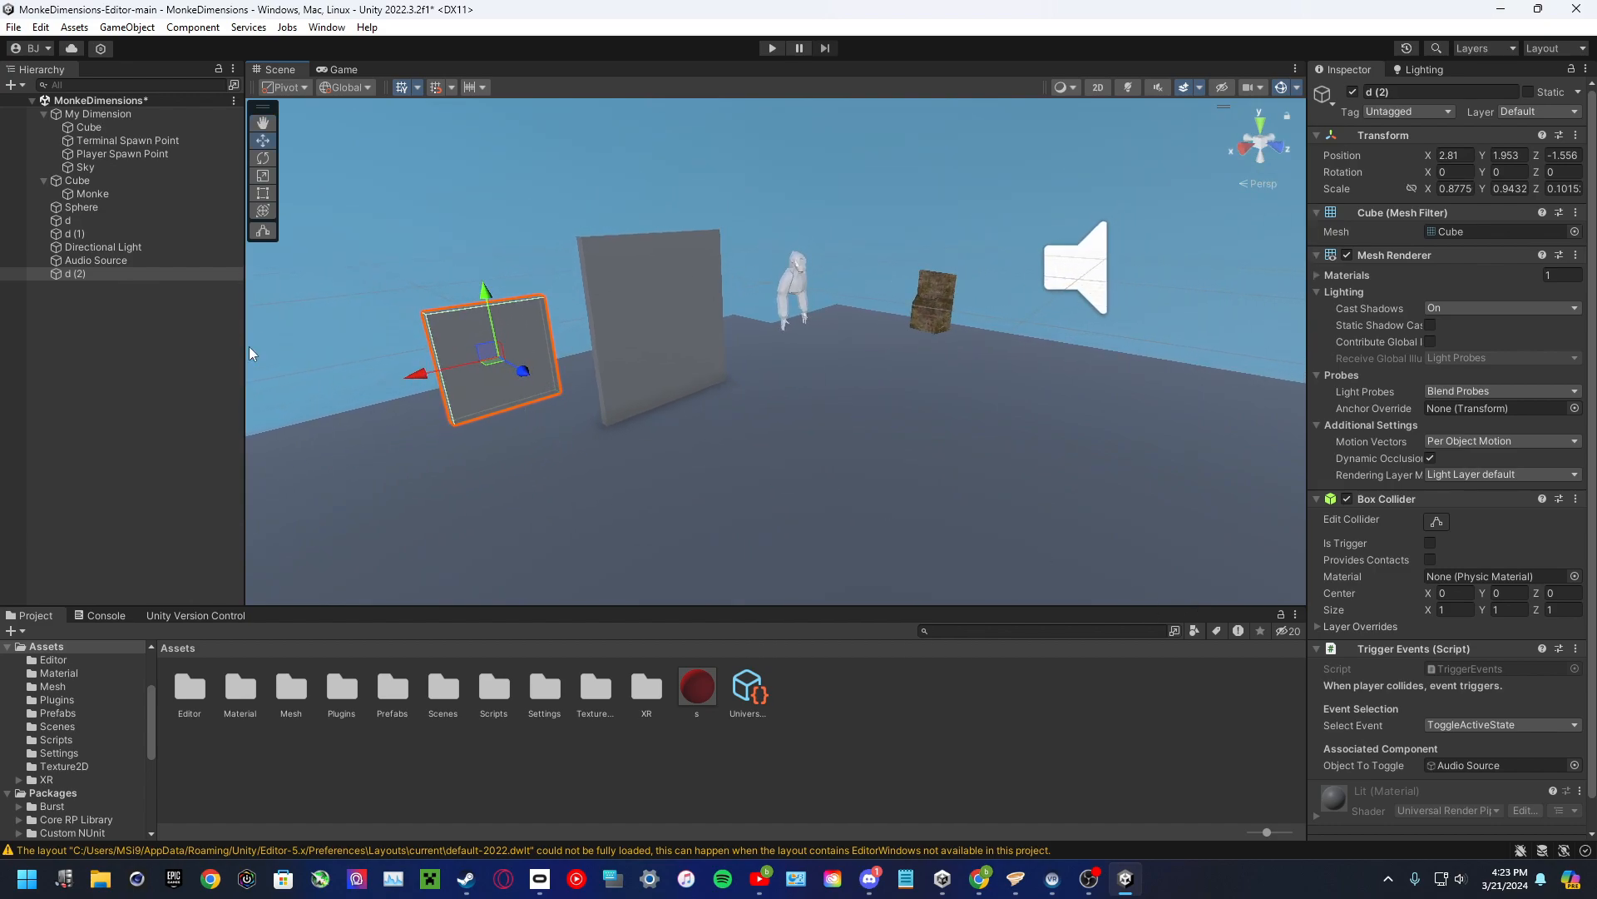
- Set d (1) as the object to toggle on trigger d (2) and nest d (1) under d (2) in the hierarchy
click(118, 233)
drag(119, 233, 1462, 768)
click(99, 261)
right_drag(1053, 573, 845, 462)
key(w)
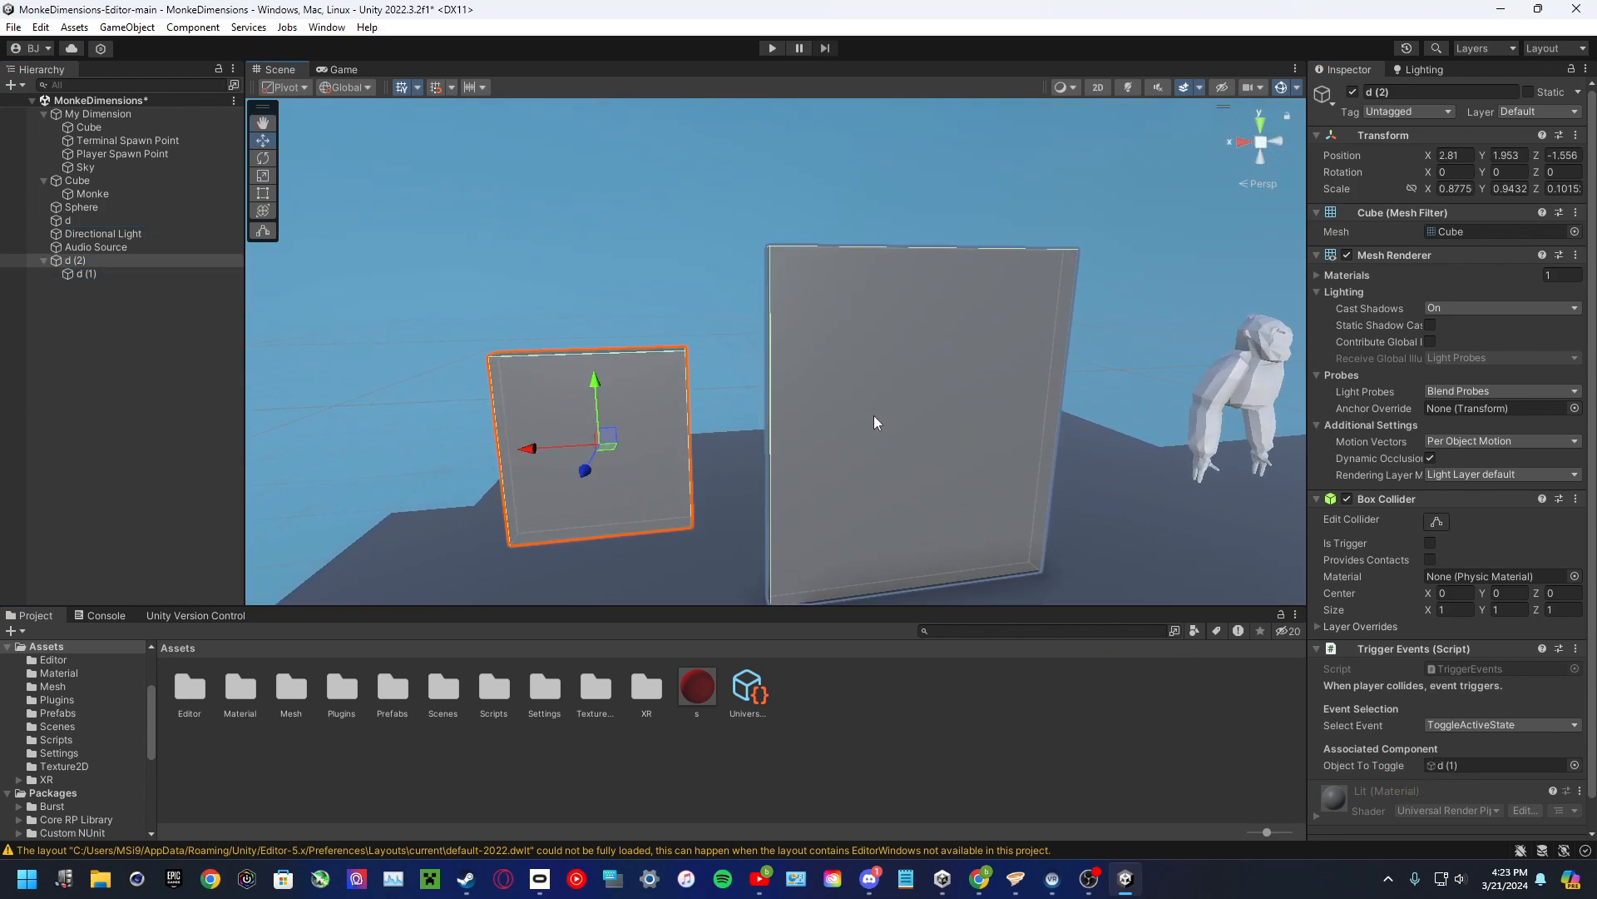
- Nest the Audio Source under the trigger cube d in the hierarchy and select d
drag(120, 243, 84, 221)
click(83, 221)
right_drag(553, 339, 450, 354)
key(s)
key(w)
- Inspect the Terminal Spawn Point and the Player Spawn Point in the scene and their properties
click(624, 337)
right_drag(624, 337, 848, 357)
key(s)
click(832, 358)
right_drag(865, 355, 682, 307)
click(631, 274)
click(1028, 371)
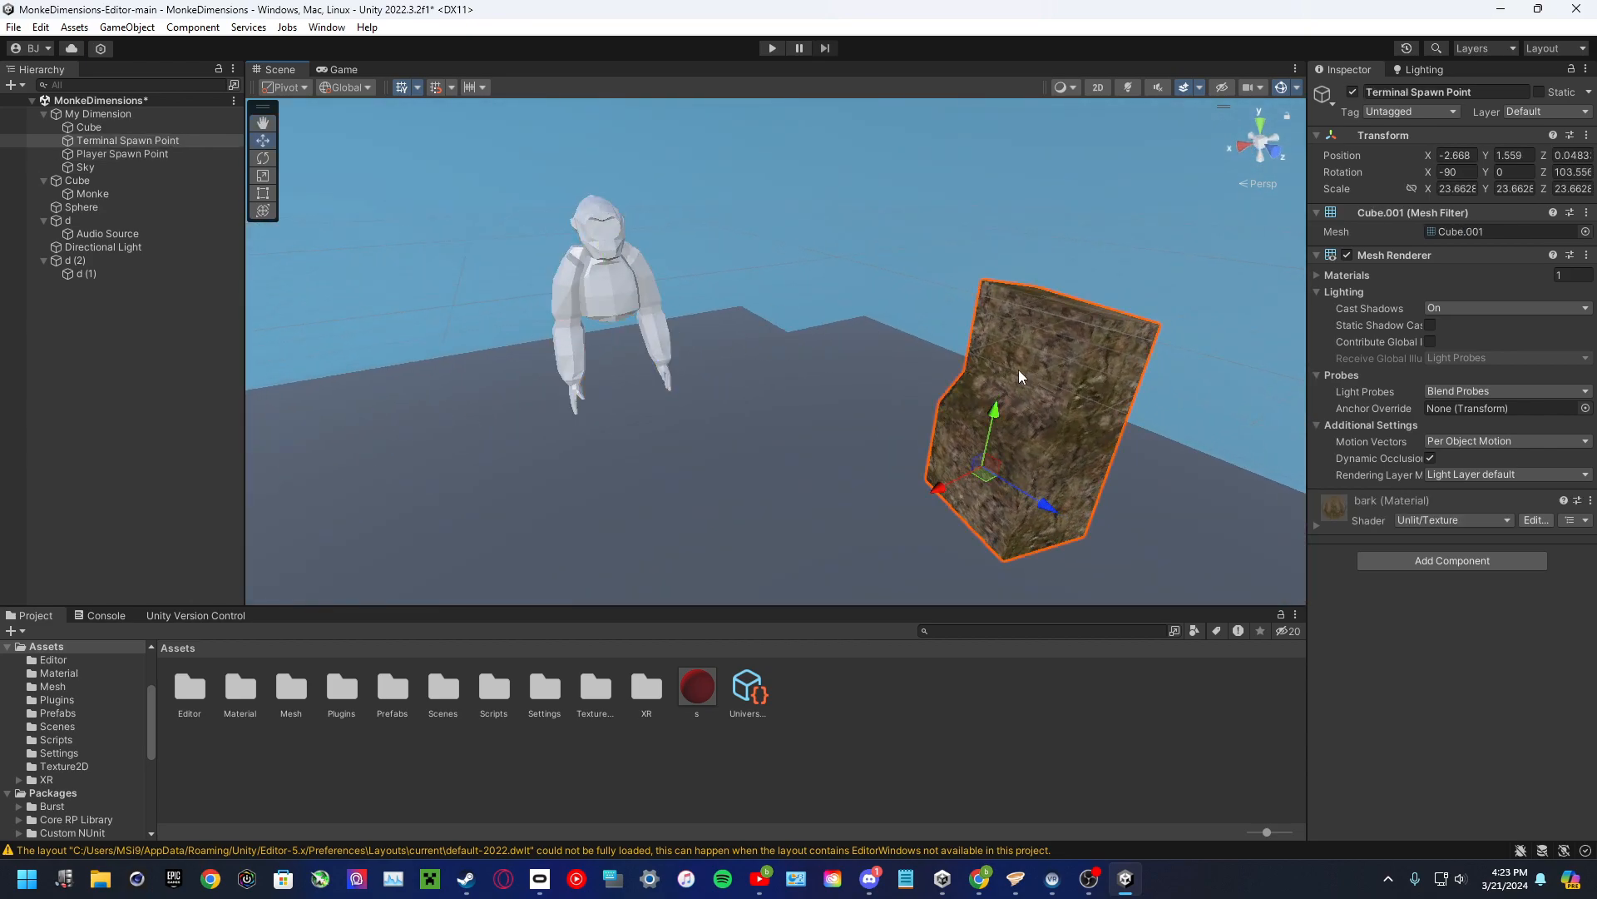
click(649, 280)
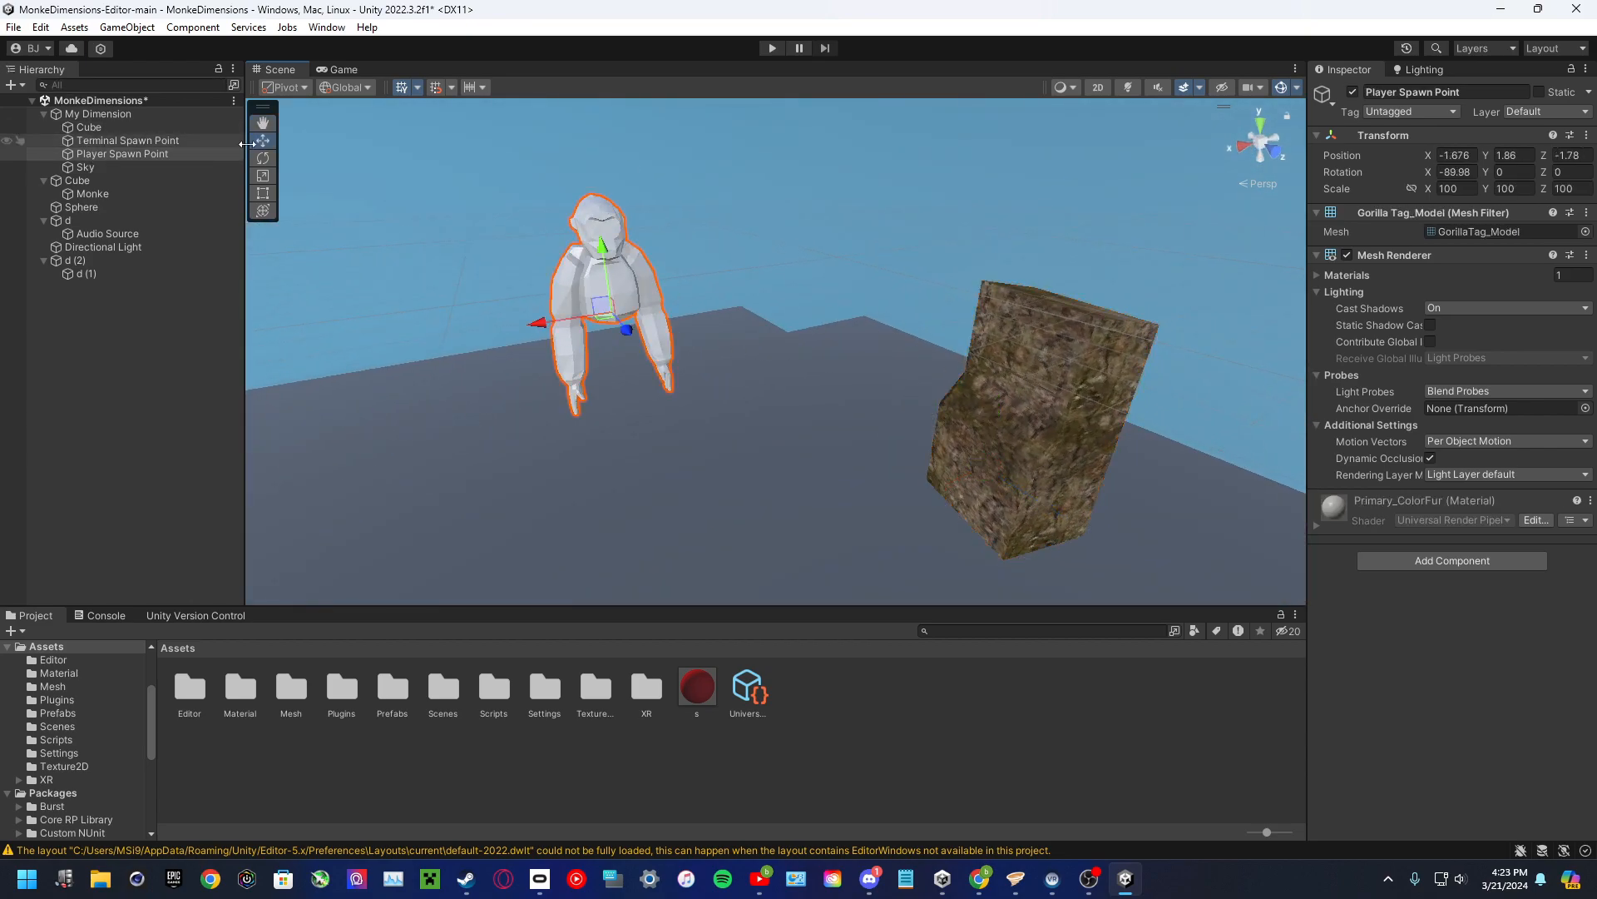
- Search the components available for the Terminal Spawn Point for "mesh", dismiss the list and select the Player Spawn Point
click(1095, 376)
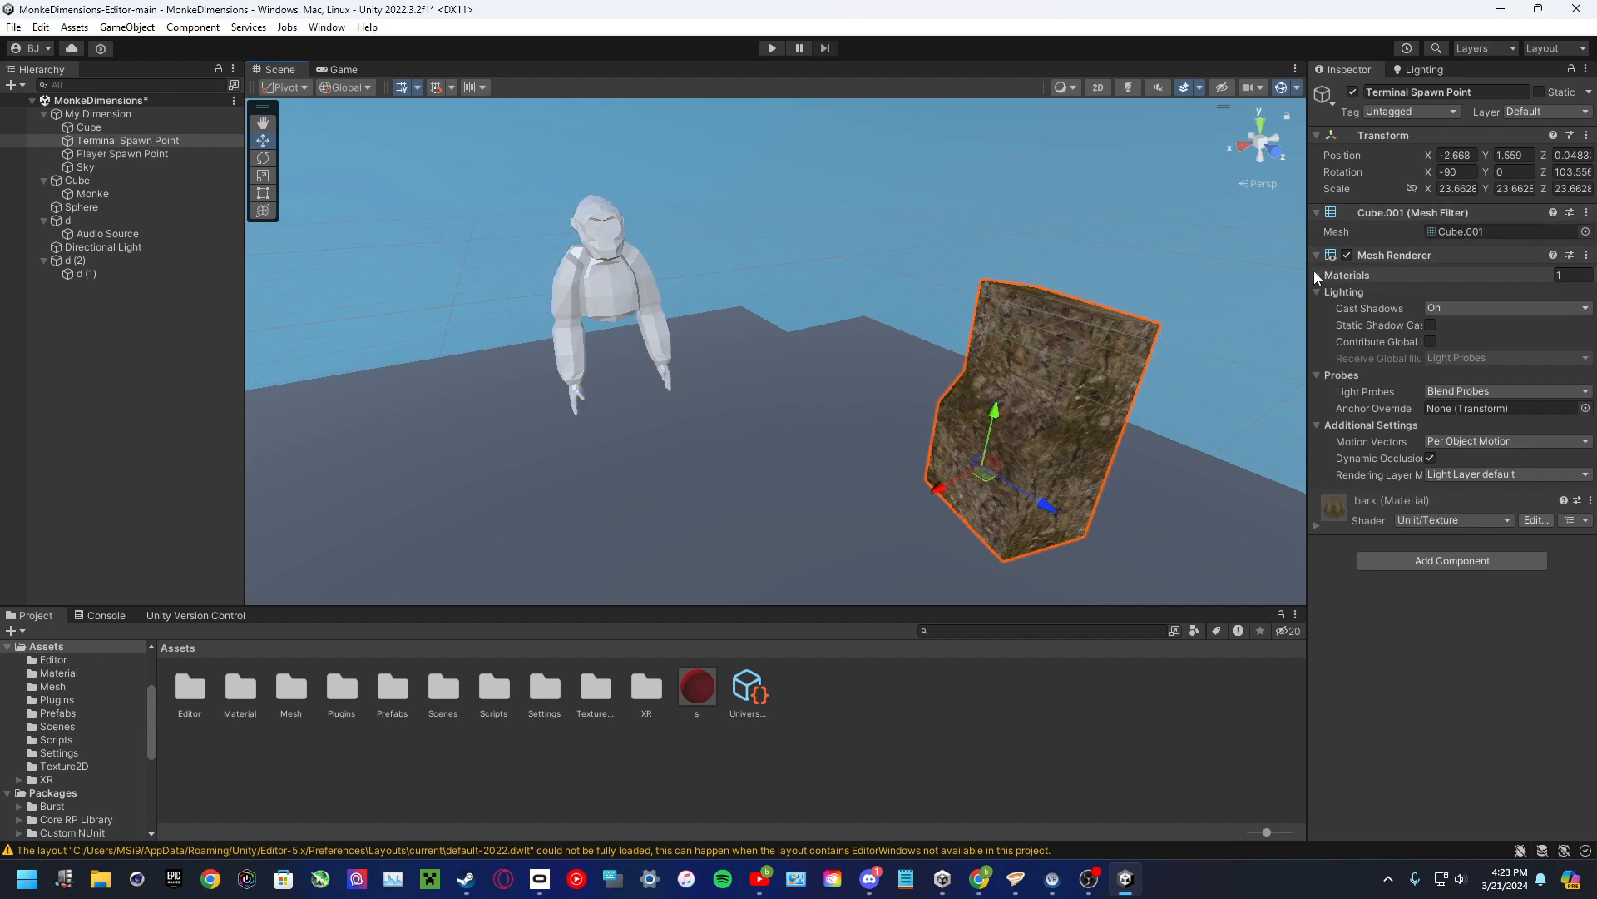
click(1453, 560)
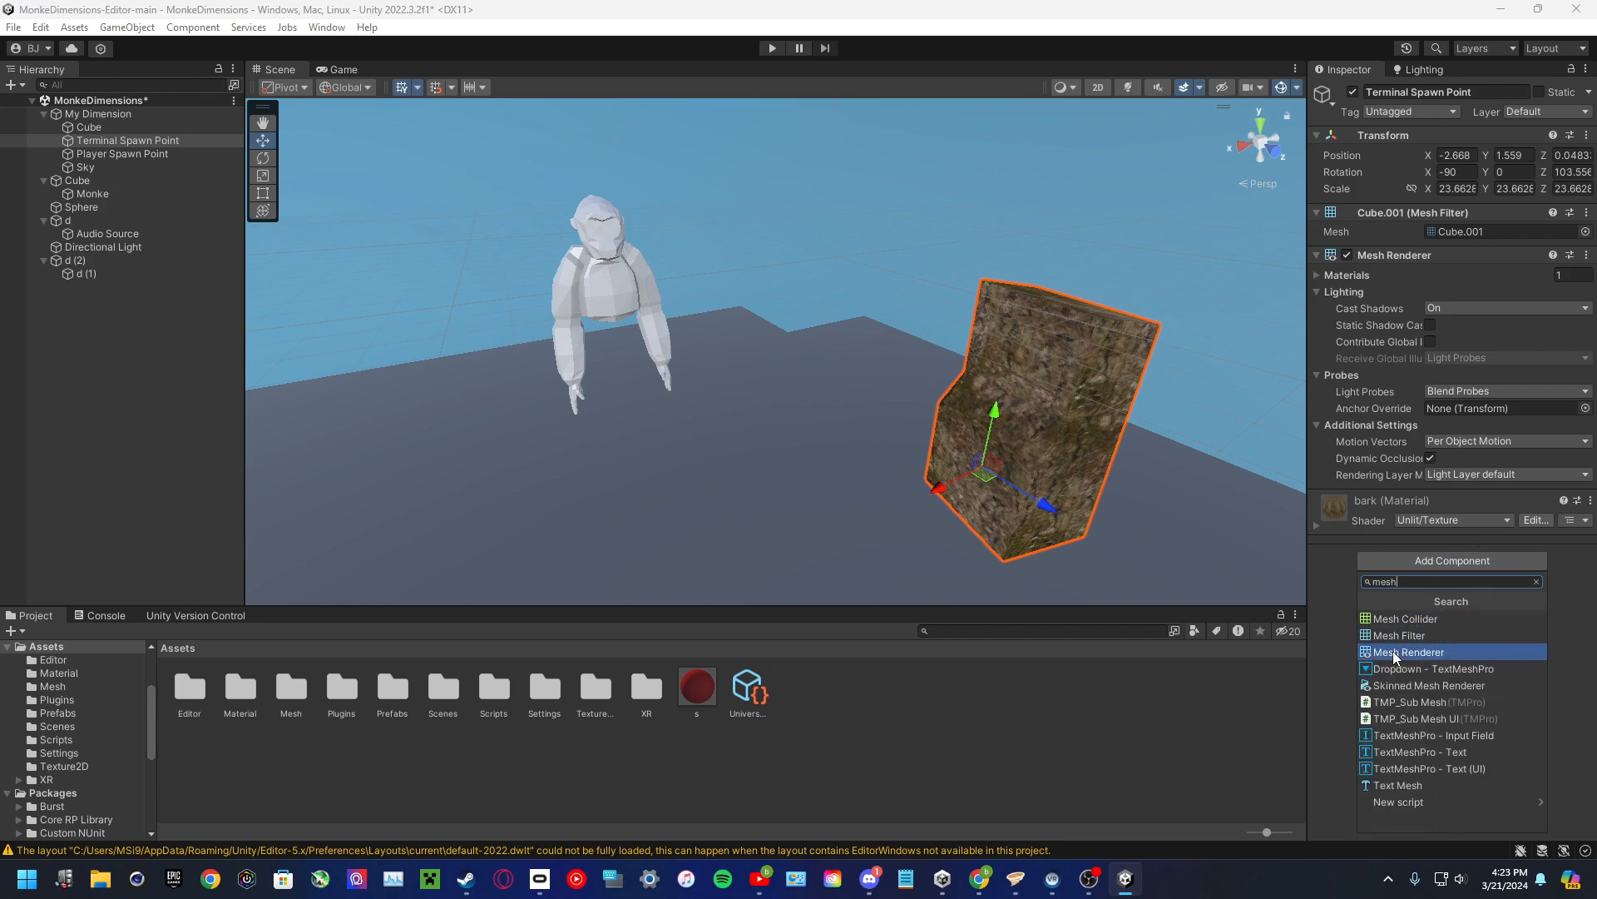
click(1313, 611)
right_drag(1087, 427, 516, 314)
click(712, 401)
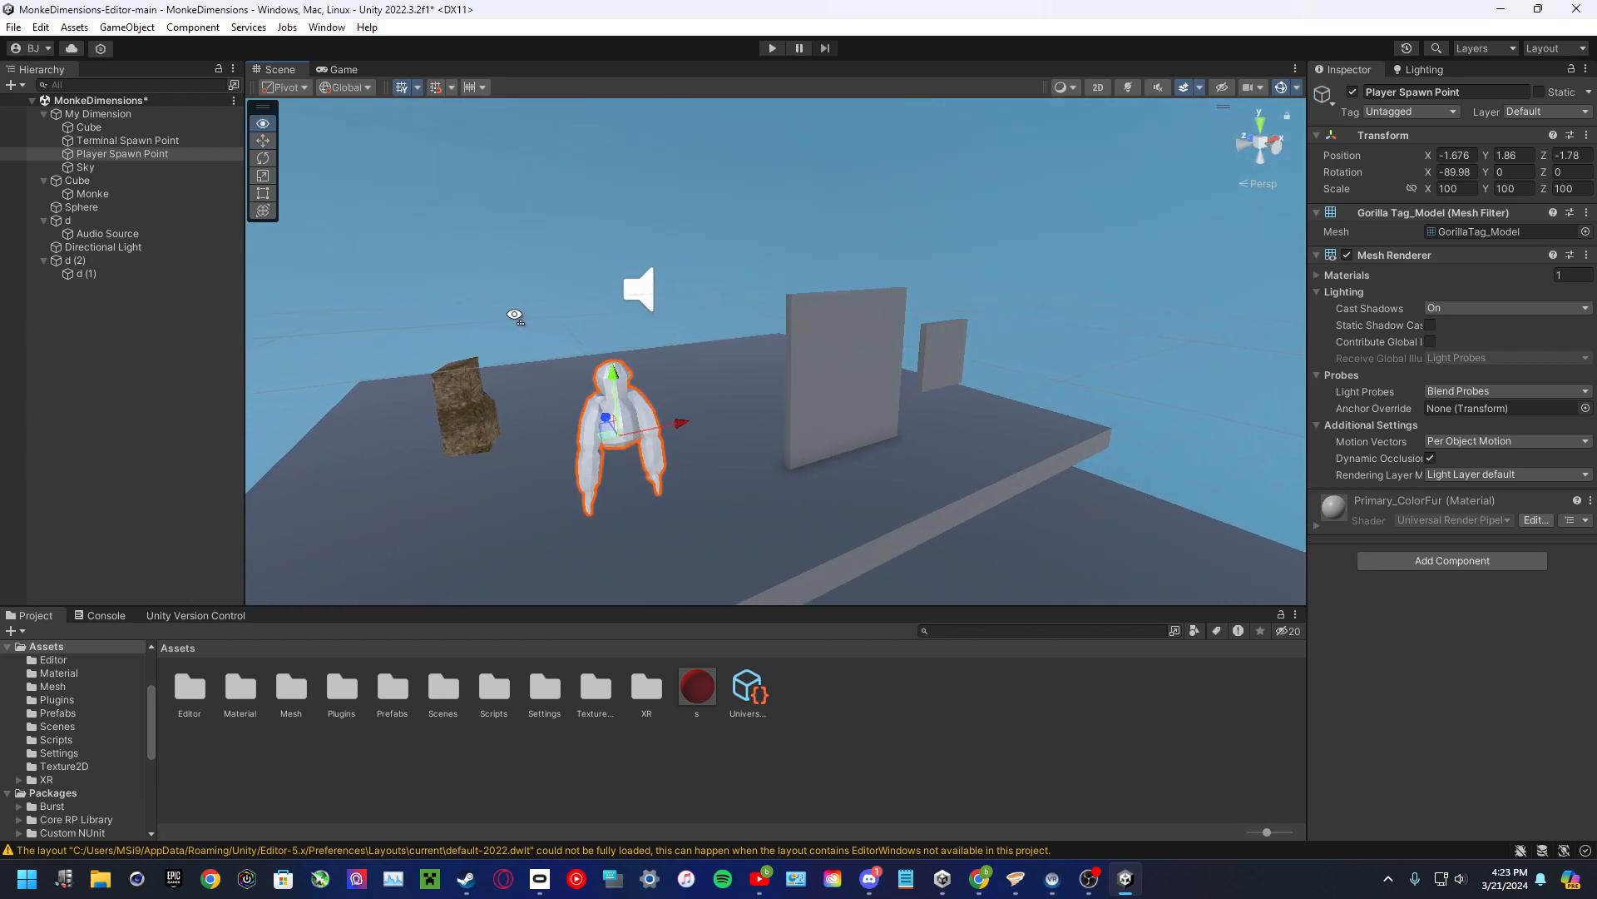